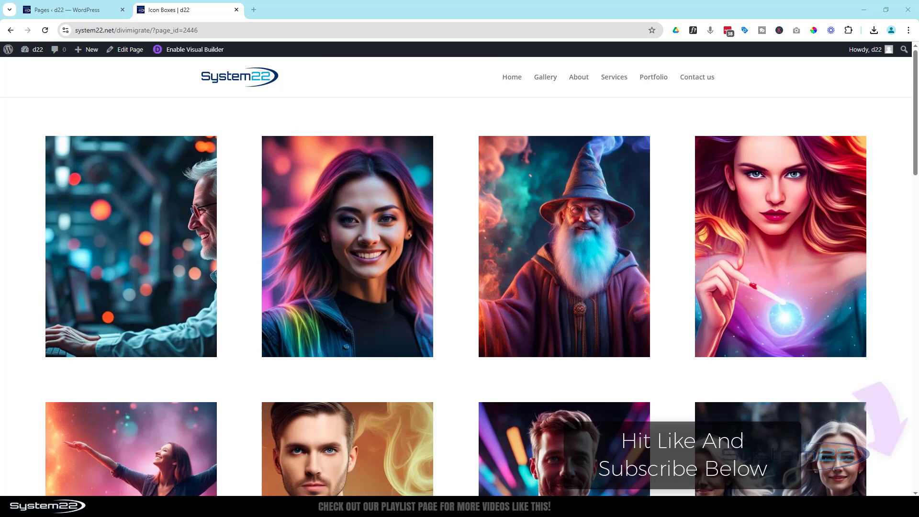
Examine how the Sale On Now countdown box behaves while moving through the finished page from top to footer
{"action": "scroll", "coordinate": [885, 205], "scroll_direction": "down", "scroll_amount": 4}
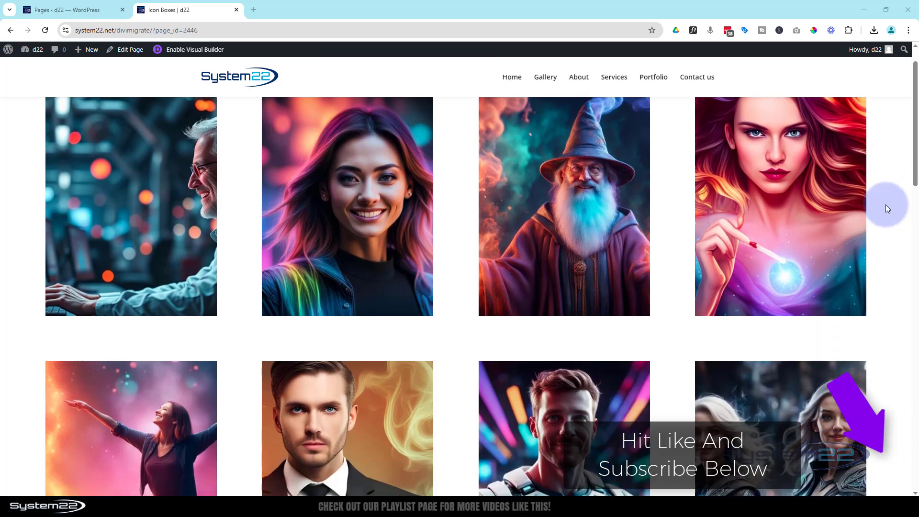
{"action": "scroll", "coordinate": [885, 205], "scroll_direction": "down", "scroll_amount": 4}
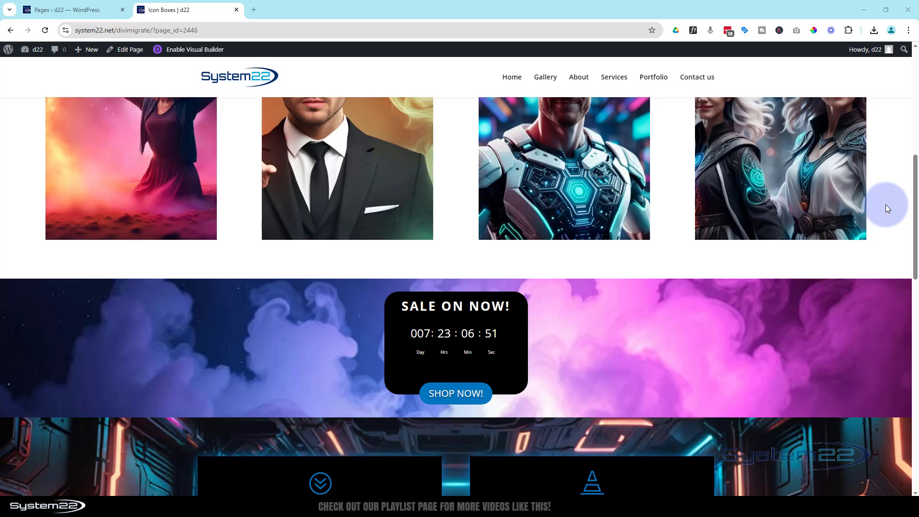
{"action": "scroll", "coordinate": [885, 205], "scroll_direction": "down", "scroll_amount": 4}
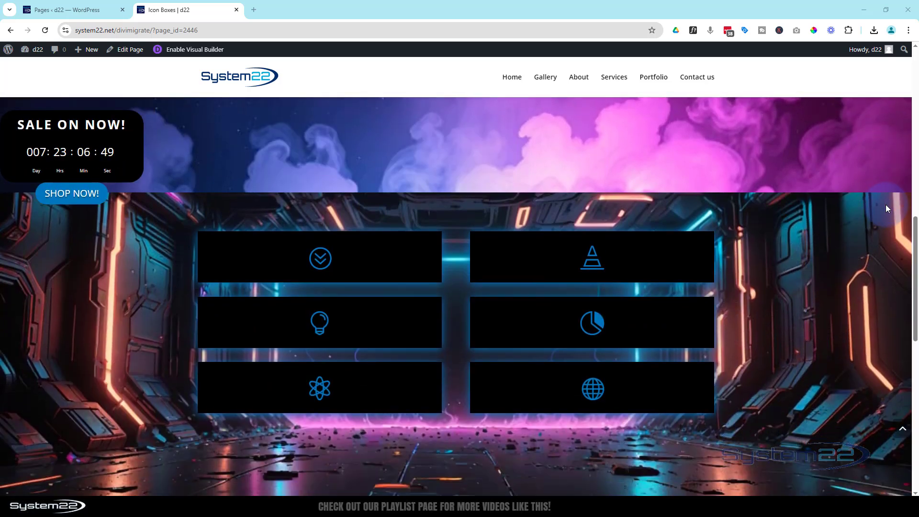
{"action": "scroll", "coordinate": [885, 209], "scroll_direction": "down", "scroll_amount": 3}
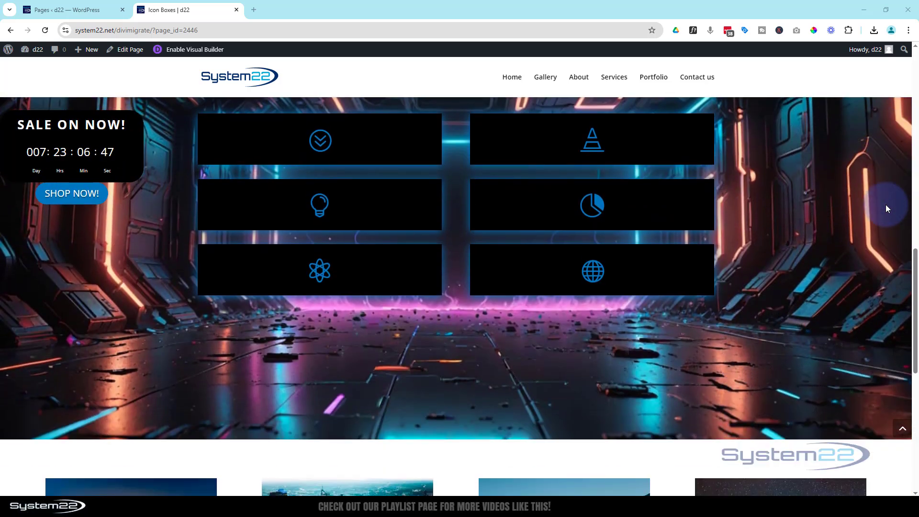
{"action": "scroll", "coordinate": [858, 212], "scroll_direction": "down", "scroll_amount": 4}
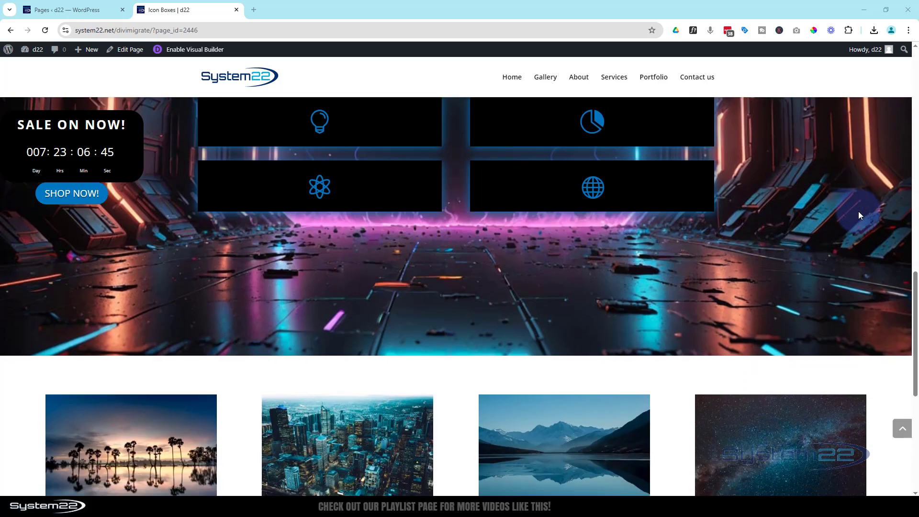
{"action": "scroll", "coordinate": [861, 211], "scroll_direction": "down", "scroll_amount": 4}
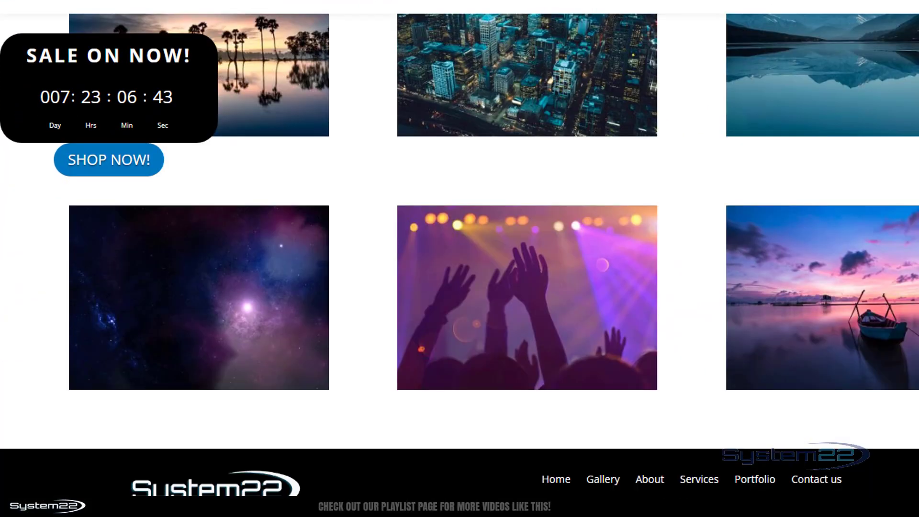
{"action": "scroll", "coordinate": [648, 259], "scroll_direction": "up", "scroll_amount": 2}
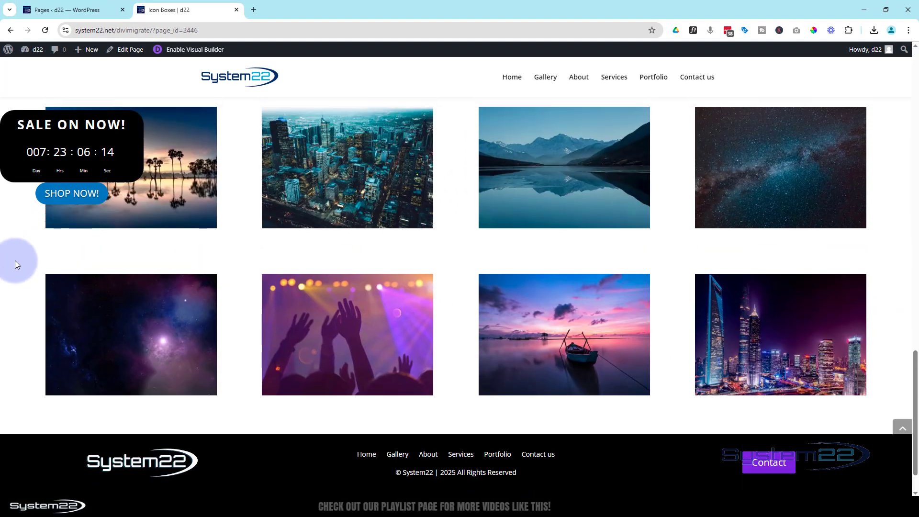
{"action": "scroll", "coordinate": [15, 264], "scroll_direction": "up", "scroll_amount": 7}
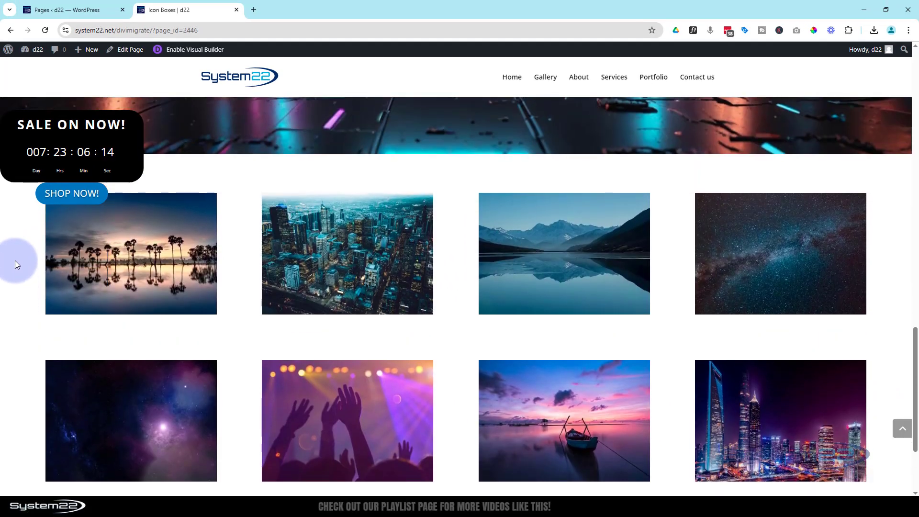
{"action": "scroll", "coordinate": [15, 262], "scroll_direction": "up", "scroll_amount": 8}
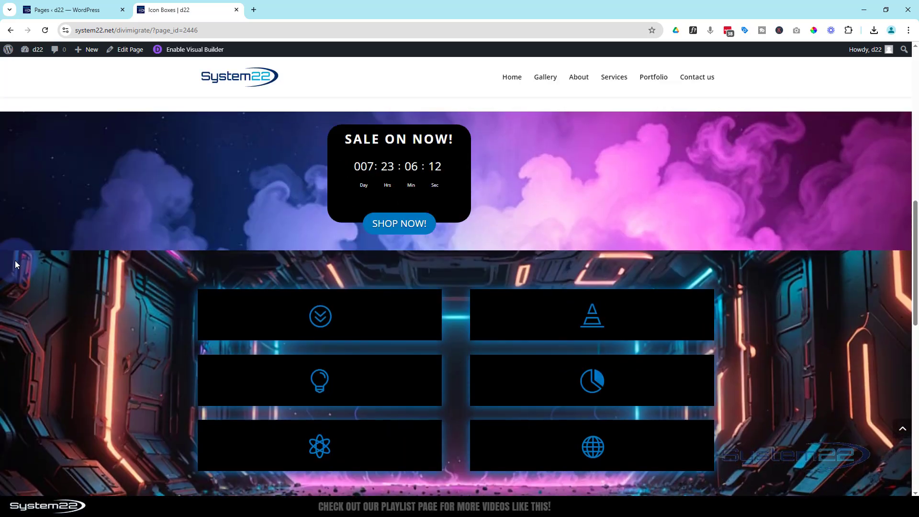
{"action": "scroll", "coordinate": [15, 264], "scroll_direction": "up", "scroll_amount": 7}
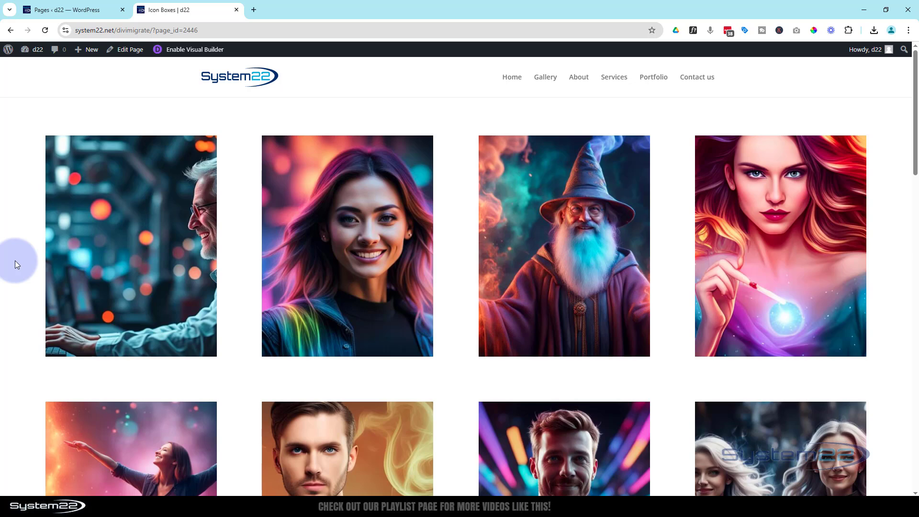
{"action": "scroll", "coordinate": [17, 264], "scroll_direction": "down", "scroll_amount": 9}
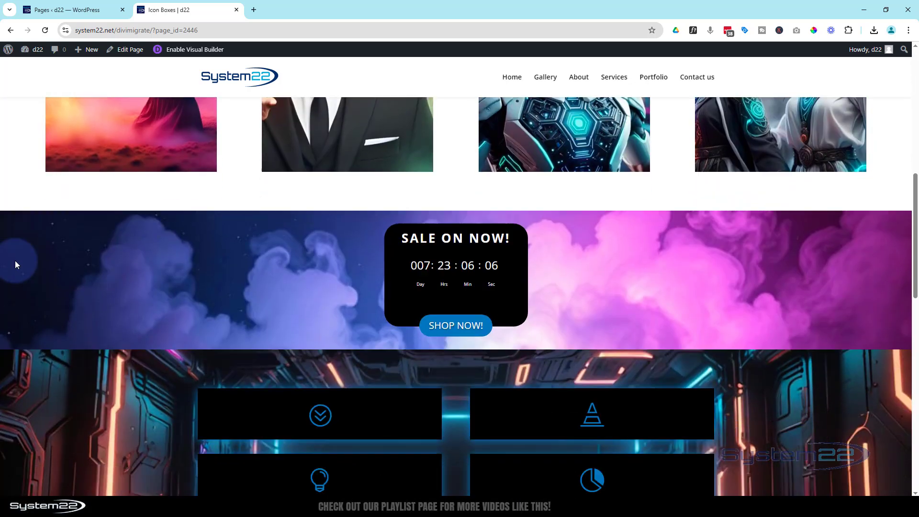
{"action": "scroll", "coordinate": [16, 264], "scroll_direction": "down", "scroll_amount": 2}
{"action": "scroll", "coordinate": [15, 265], "scroll_direction": "down", "scroll_amount": 2}
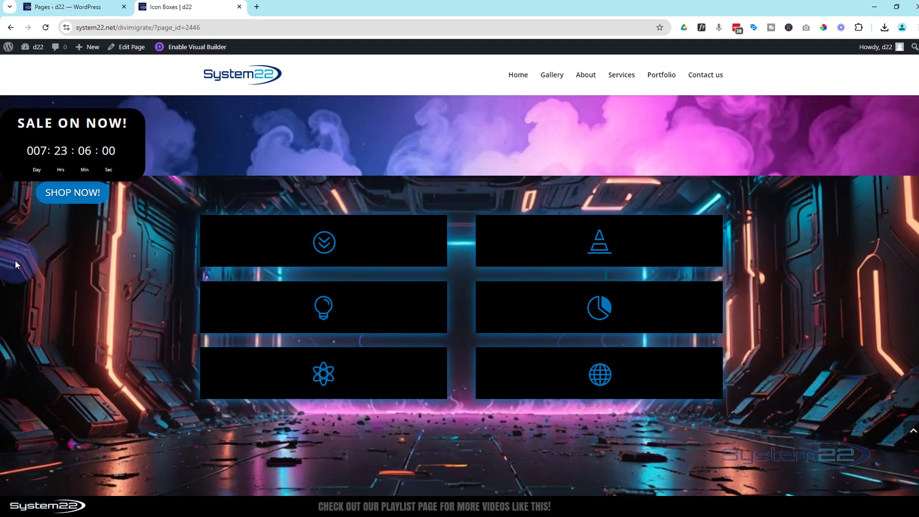
{"action": "scroll", "coordinate": [15, 259], "scroll_direction": "down", "scroll_amount": 12}
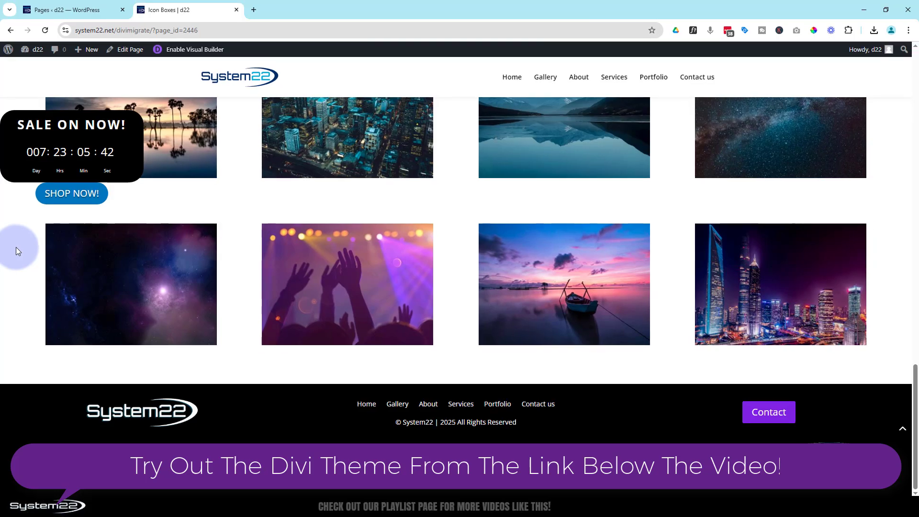
{"action": "scroll", "coordinate": [15, 247], "scroll_direction": "up", "scroll_amount": 5}
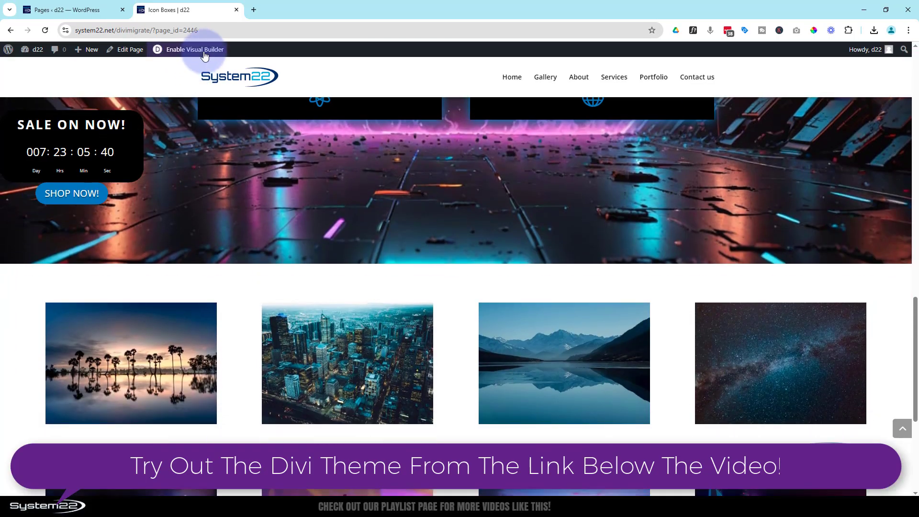
Enable the Visual Builder for the page and delete the existing Sale On Now countdown section
{"action": "left_click", "coordinate": [204, 52]}
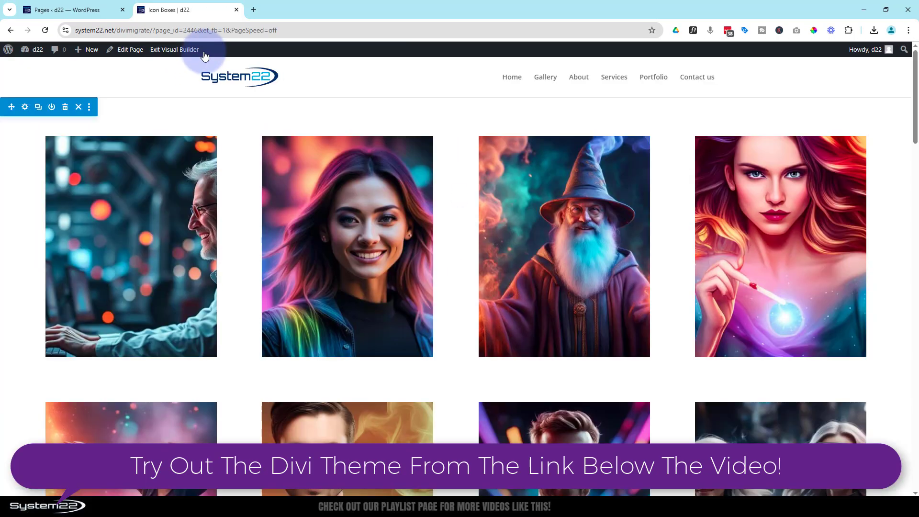
{"action": "scroll", "coordinate": [242, 207], "scroll_direction": "down", "scroll_amount": 6}
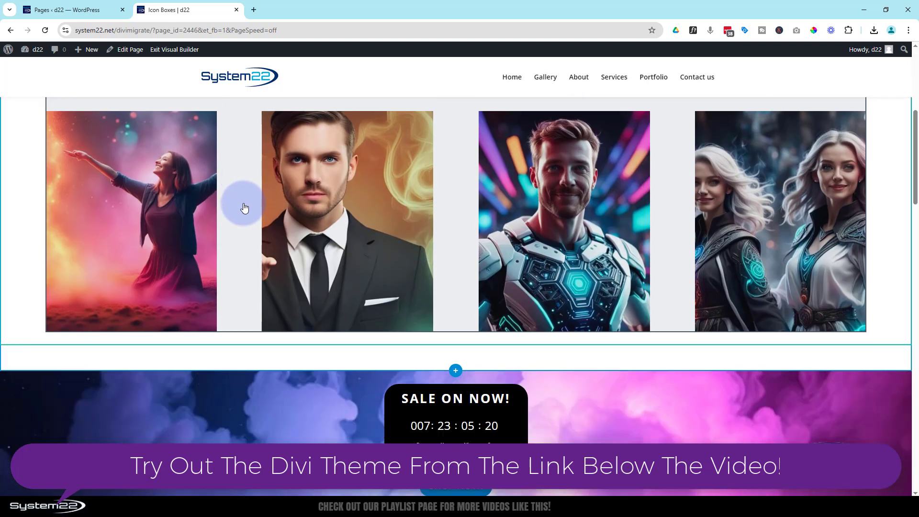
{"action": "scroll", "coordinate": [244, 207], "scroll_direction": "down", "scroll_amount": 4}
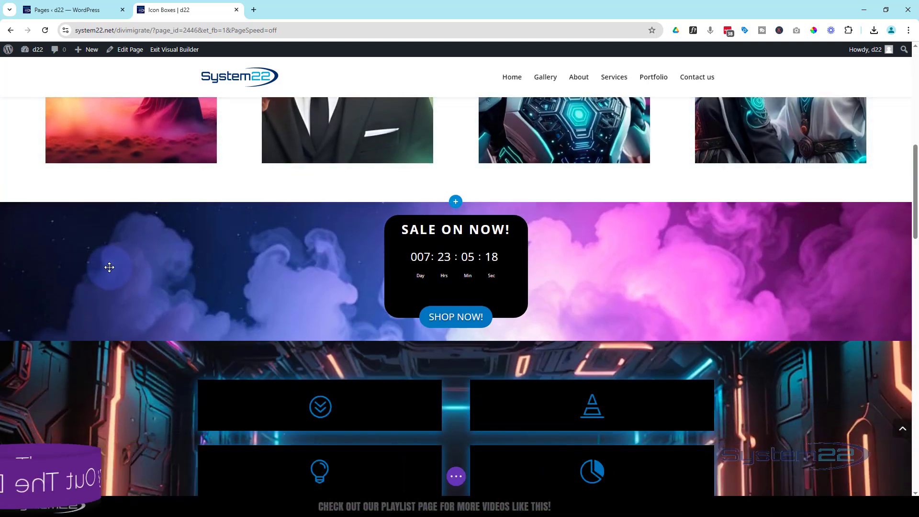
{"action": "mouse_move", "coordinate": [110, 267]}
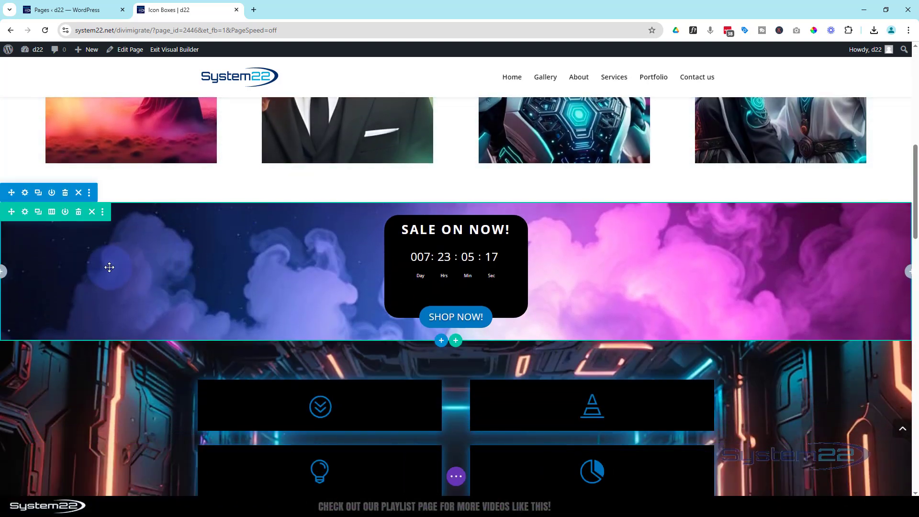
{"action": "left_click", "coordinate": [65, 193]}
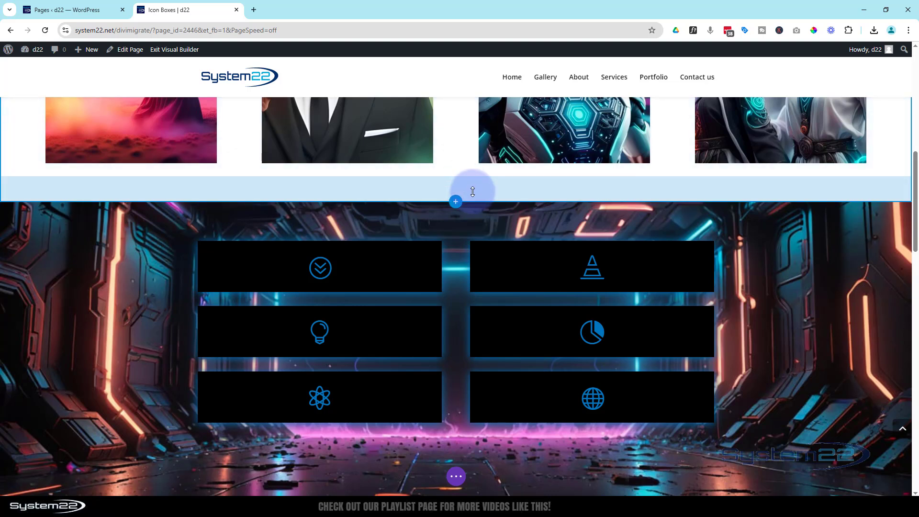
Insert a regular section with a single-column row between the portrait gallery and the icon boxes section
{"action": "left_click", "coordinate": [456, 203]}
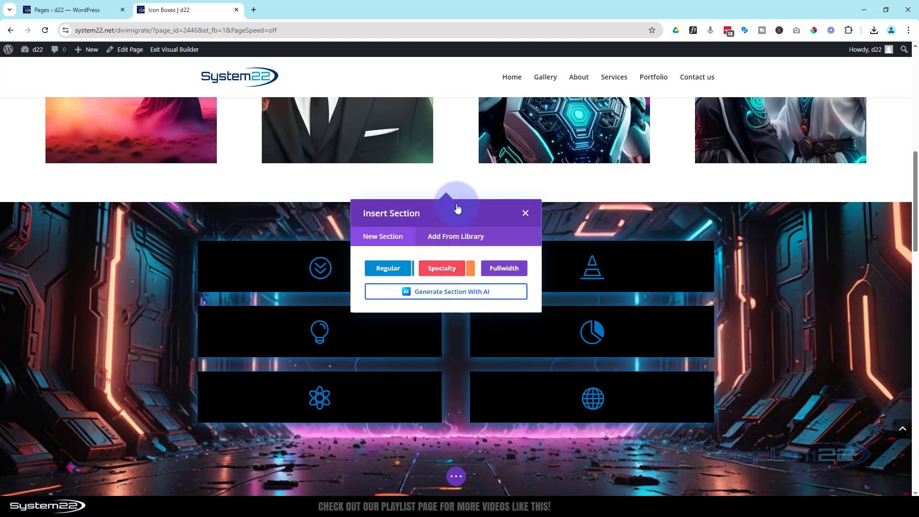
{"action": "left_click", "coordinate": [387, 269]}
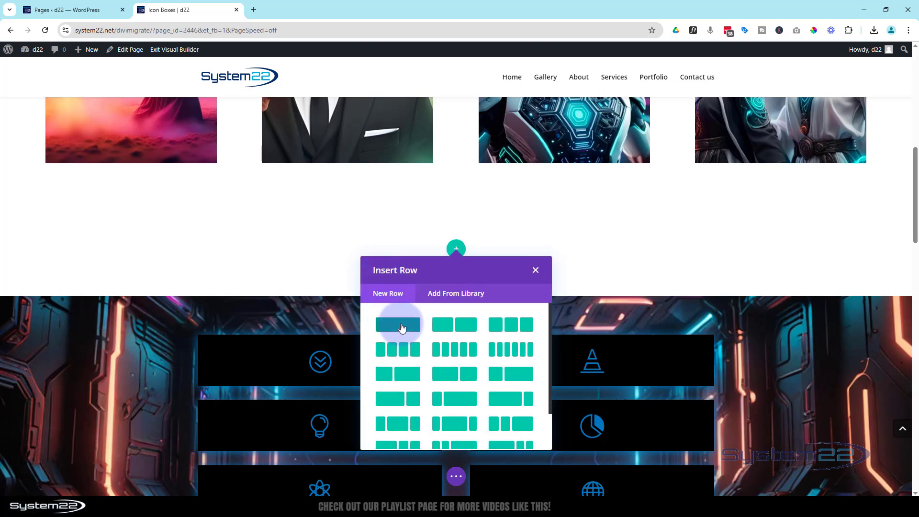
{"action": "left_click", "coordinate": [402, 328]}
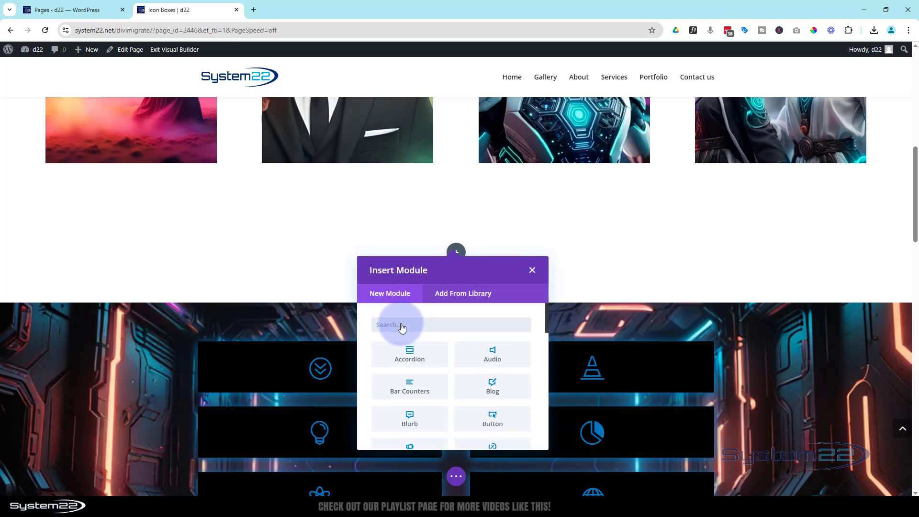
Add a Countdown Timer module with default settings to the new row
{"action": "scroll", "coordinate": [408, 364], "scroll_direction": "down", "scroll_amount": 3}
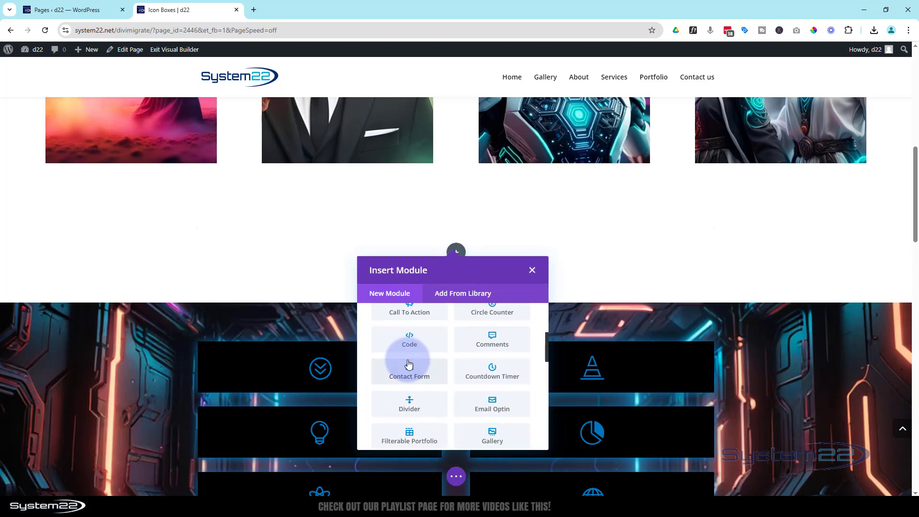
{"action": "left_click", "coordinate": [491, 371]}
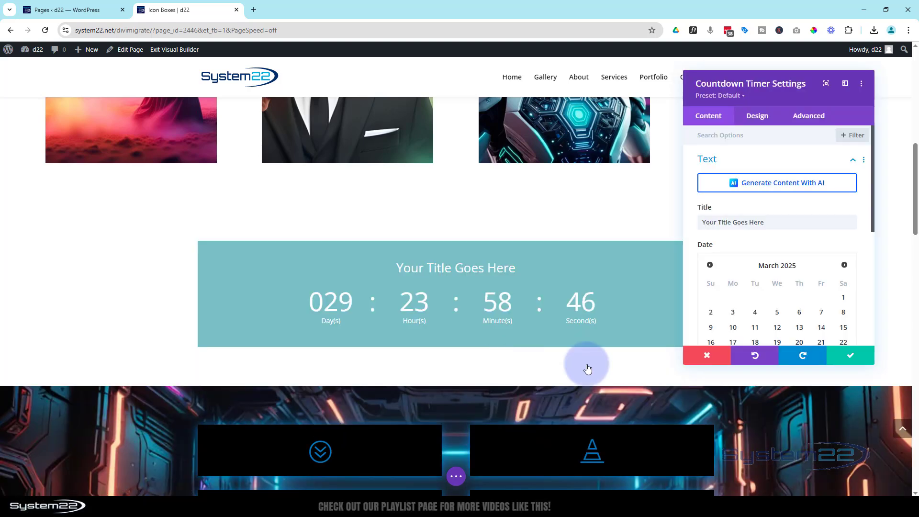
{"action": "left_click", "coordinate": [845, 356]}
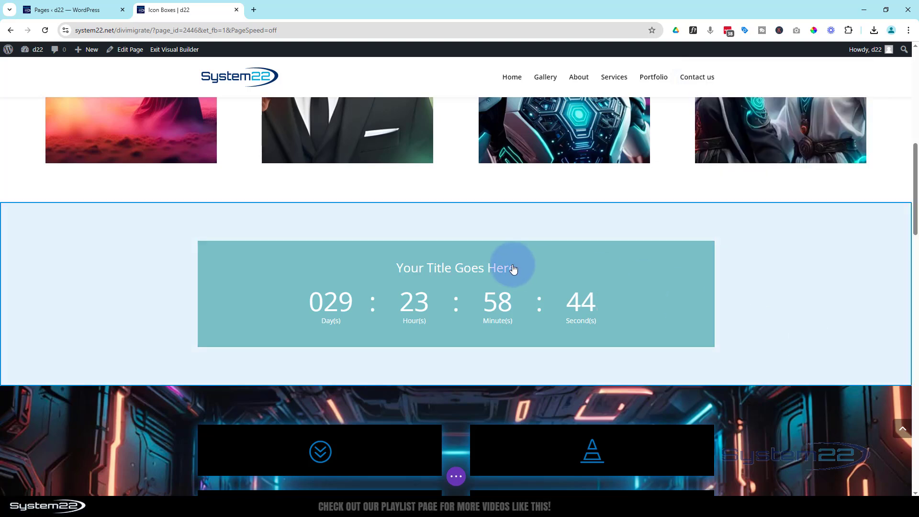
Add a Button module with default settings below the countdown timer in the same row
{"action": "scroll", "coordinate": [488, 283], "scroll_direction": "down", "scroll_amount": 1}
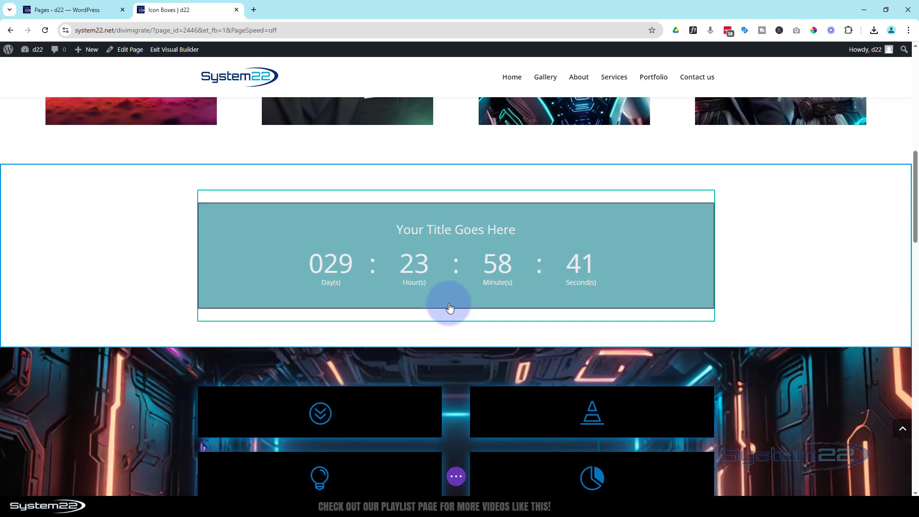
{"action": "mouse_move", "coordinate": [448, 304]}
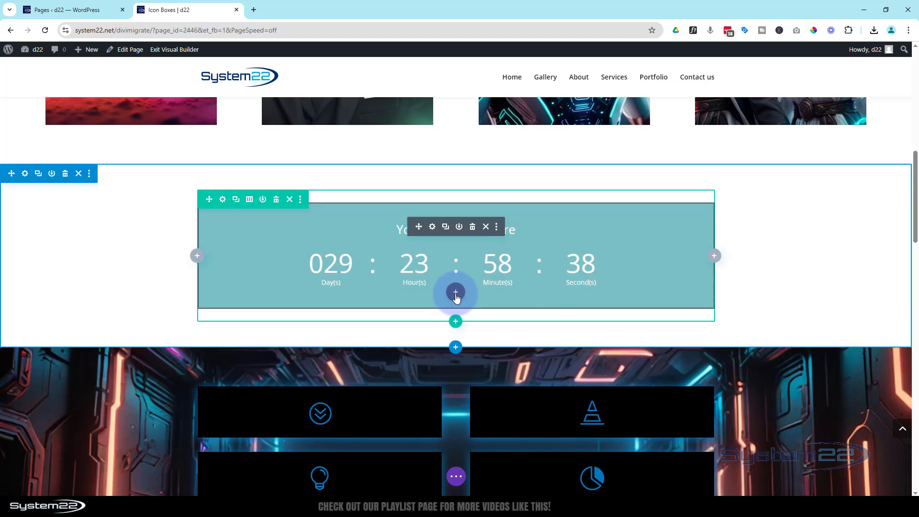
{"action": "left_click", "coordinate": [456, 296]}
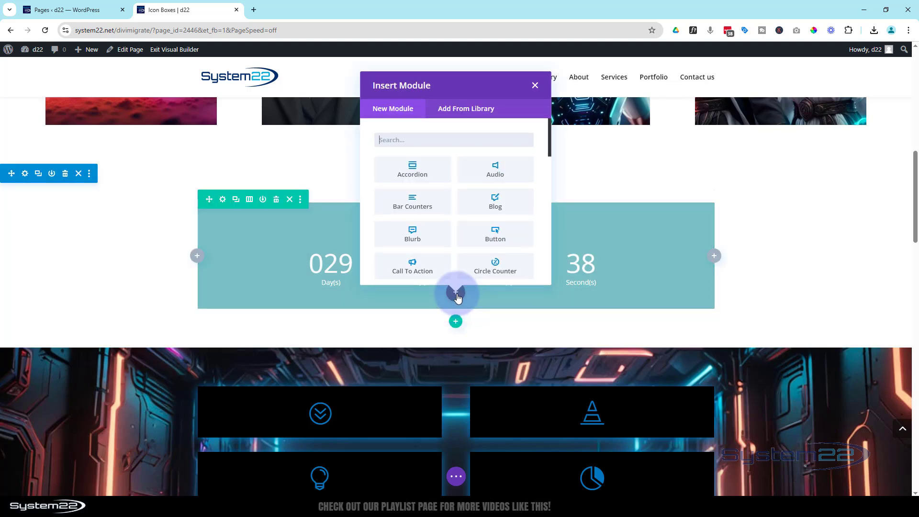
{"action": "left_click", "coordinate": [502, 238]}
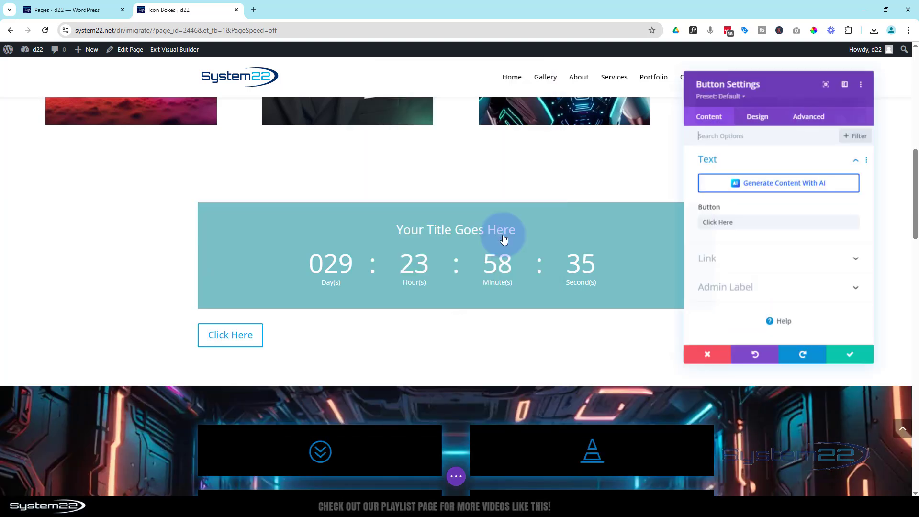
{"action": "left_click", "coordinate": [856, 358]}
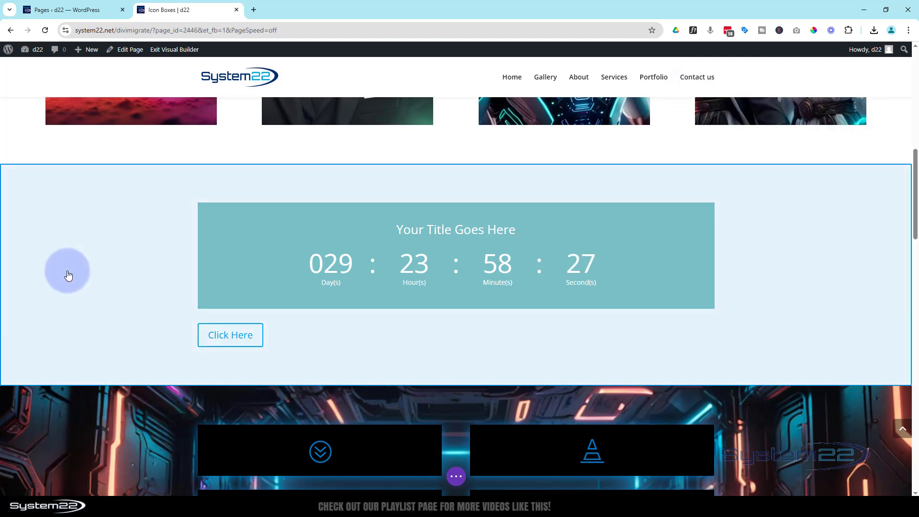
Give the new countdown section the blue and purple smoke picture from the media library as its background image
{"action": "left_click", "coordinate": [68, 271]}
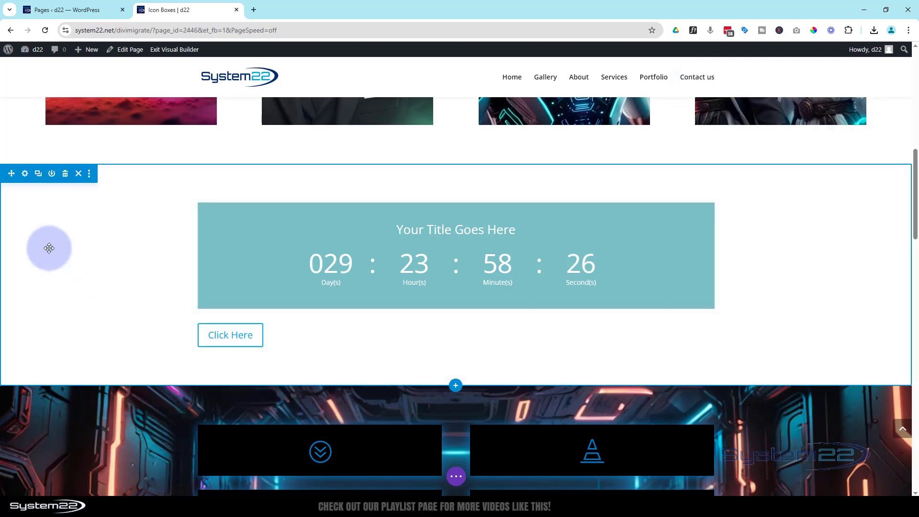
{"action": "left_click", "coordinate": [25, 174]}
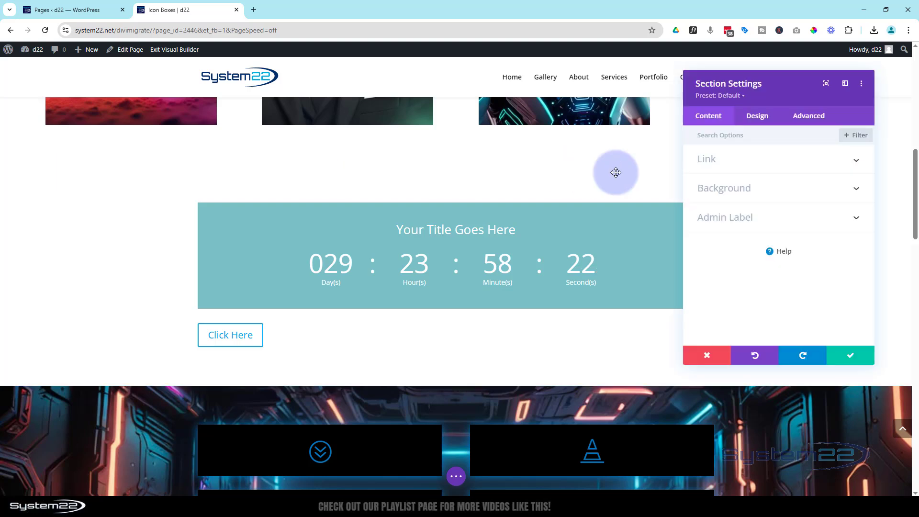
{"action": "left_click", "coordinate": [783, 191]}
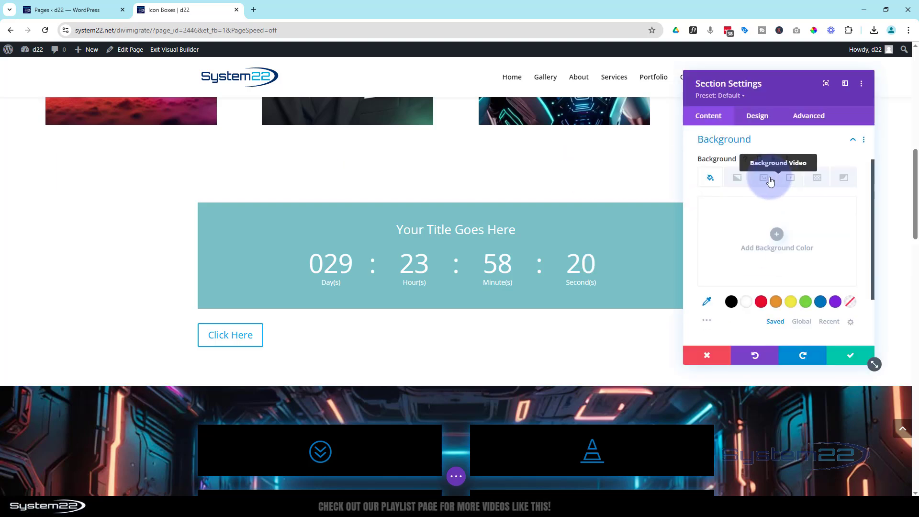
{"action": "left_click", "coordinate": [764, 179]}
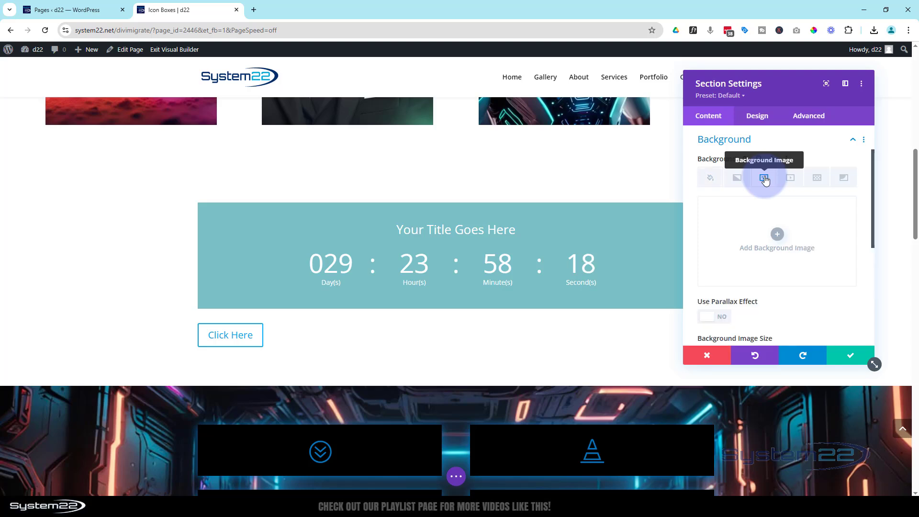
{"action": "left_click", "coordinate": [778, 234]}
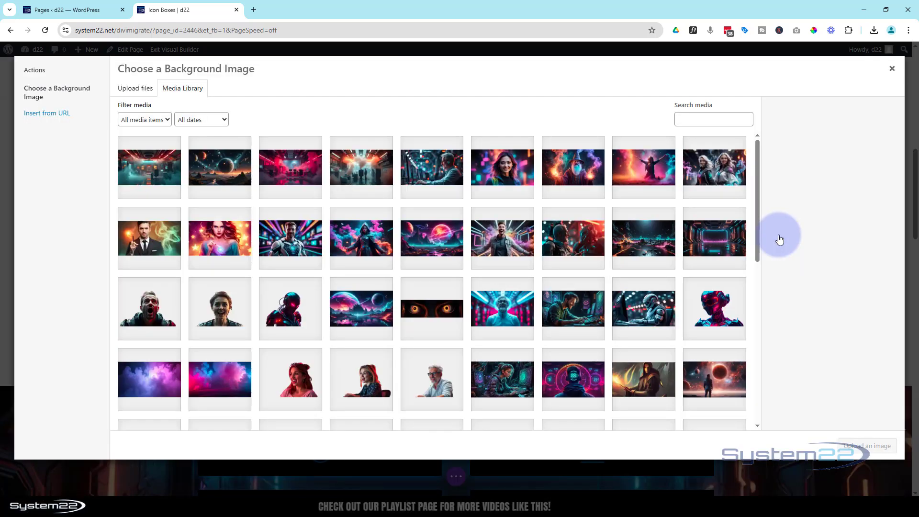
{"action": "left_click", "coordinate": [127, 380]}
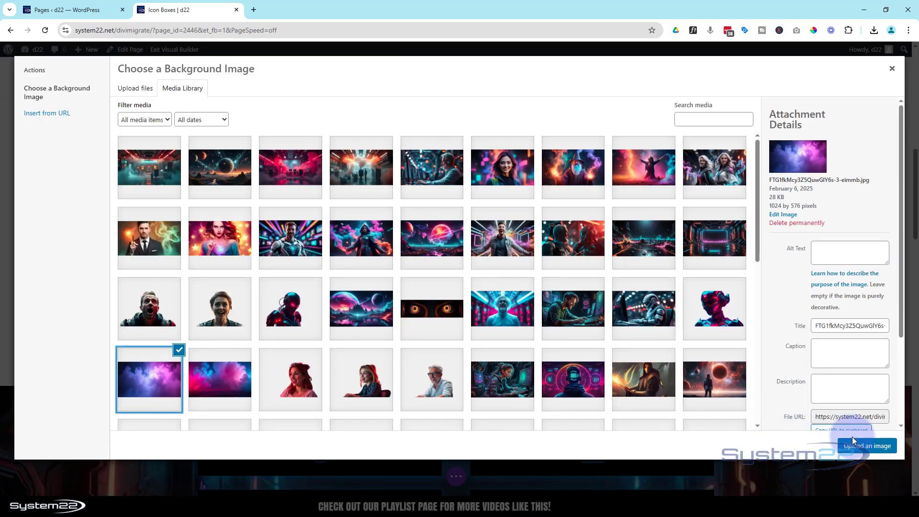
{"action": "left_click", "coordinate": [867, 445]}
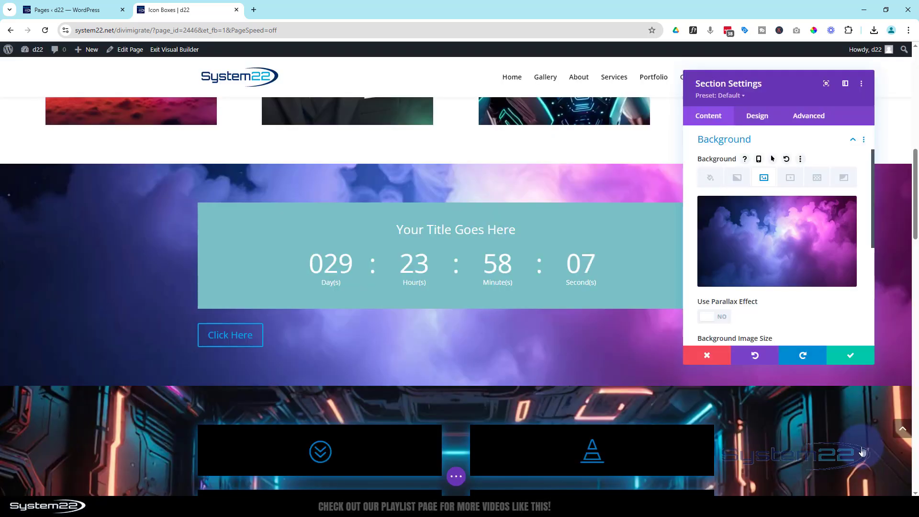
Enable the parallax effect on the section's background image with the CSS method and save the section settings
{"action": "left_click", "coordinate": [722, 318]}
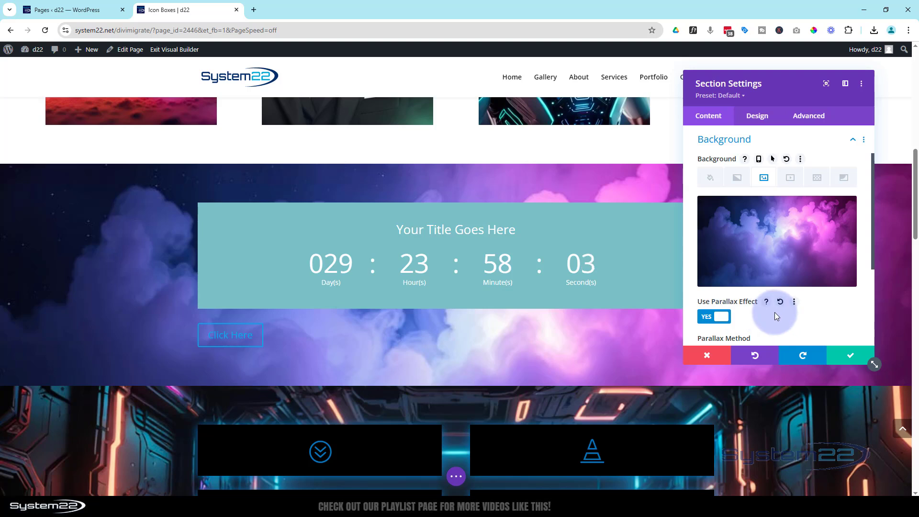
{"action": "scroll", "coordinate": [775, 312], "scroll_direction": "down", "scroll_amount": 1}
{"action": "scroll", "coordinate": [774, 312], "scroll_direction": "down", "scroll_amount": 1}
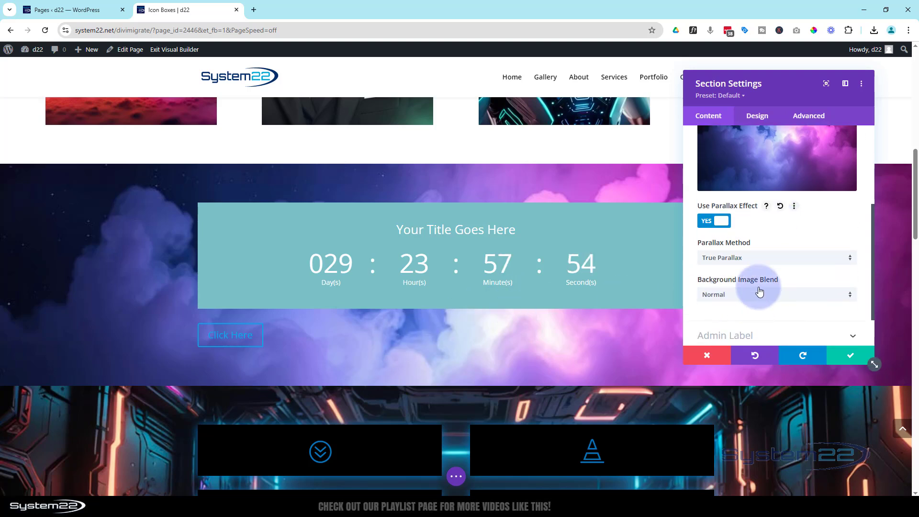
{"action": "left_click", "coordinate": [754, 261]}
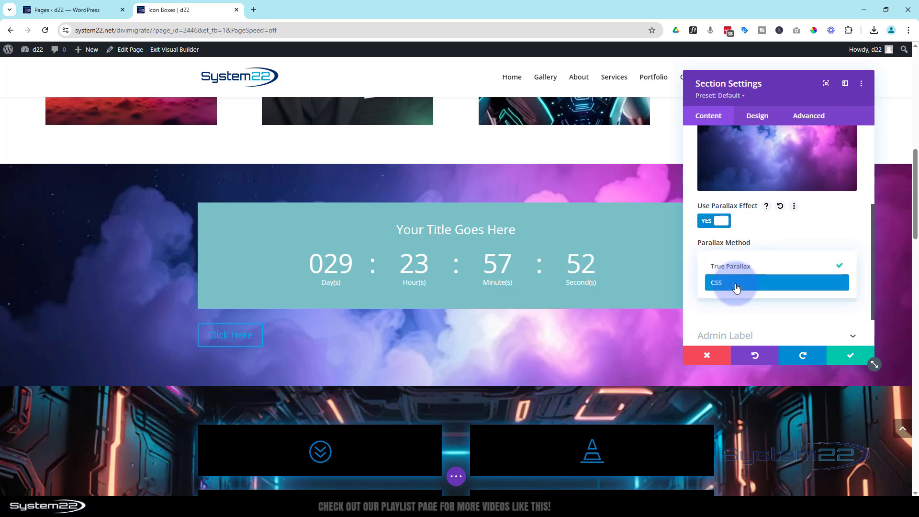
{"action": "left_click", "coordinate": [737, 281]}
{"action": "left_click_drag", "start_coordinate": [797, 95], "coordinate": [663, 136]}
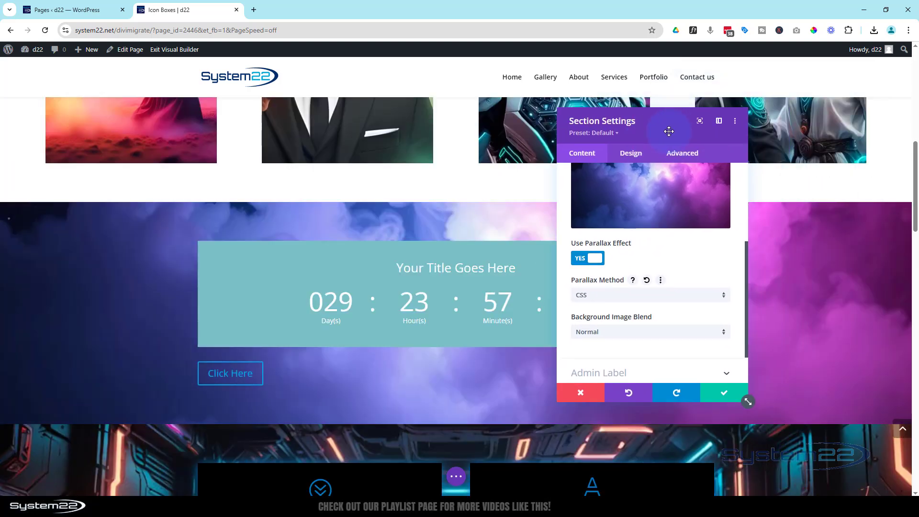
{"action": "left_click", "coordinate": [711, 399]}
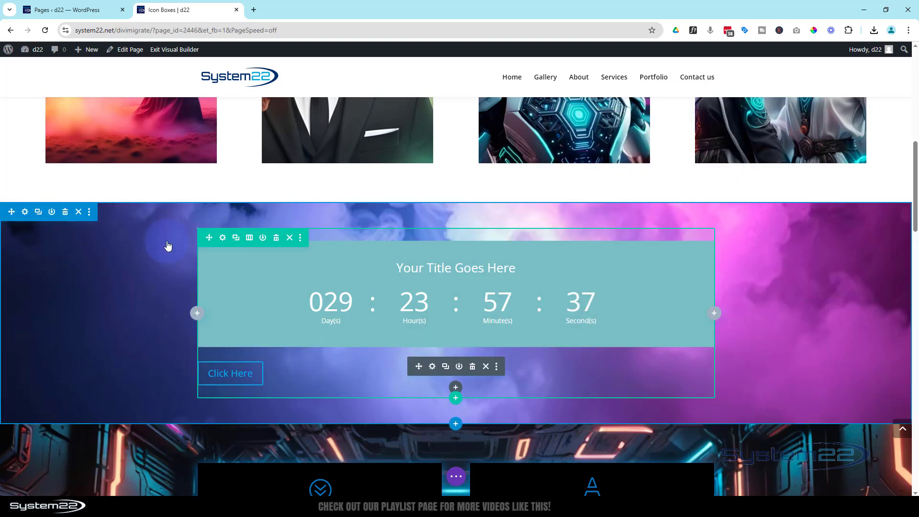
Enable a custom gutter width for the row holding the timer and button, and set it to 1
{"action": "left_click", "coordinate": [222, 238]}
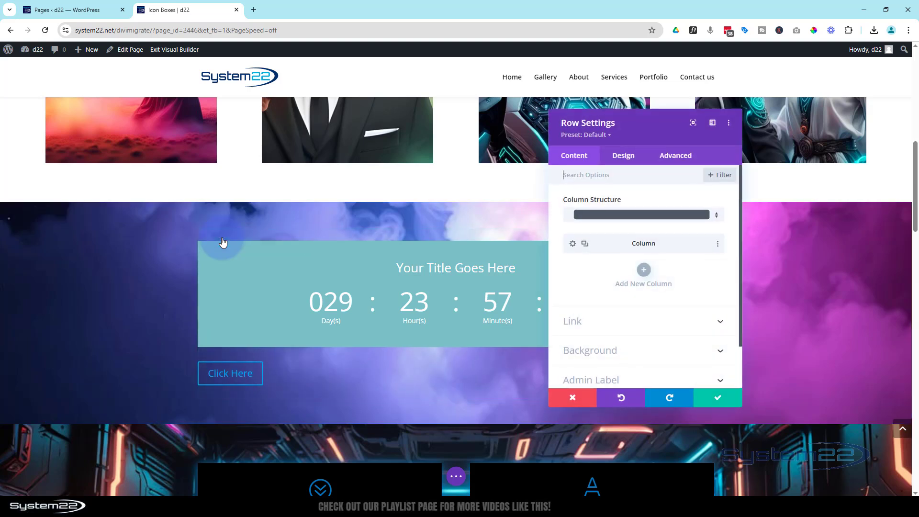
{"action": "left_click", "coordinate": [629, 162]}
{"action": "left_click", "coordinate": [650, 205]}
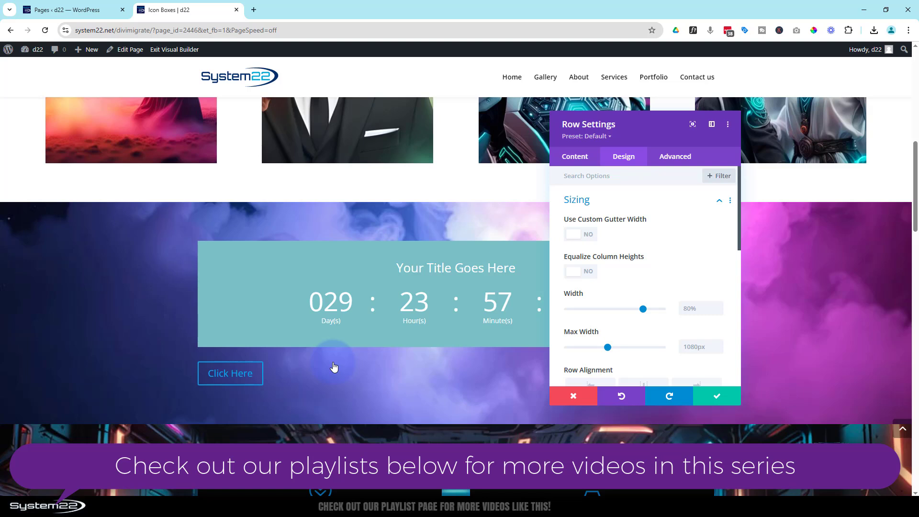
{"action": "left_click", "coordinate": [588, 235]}
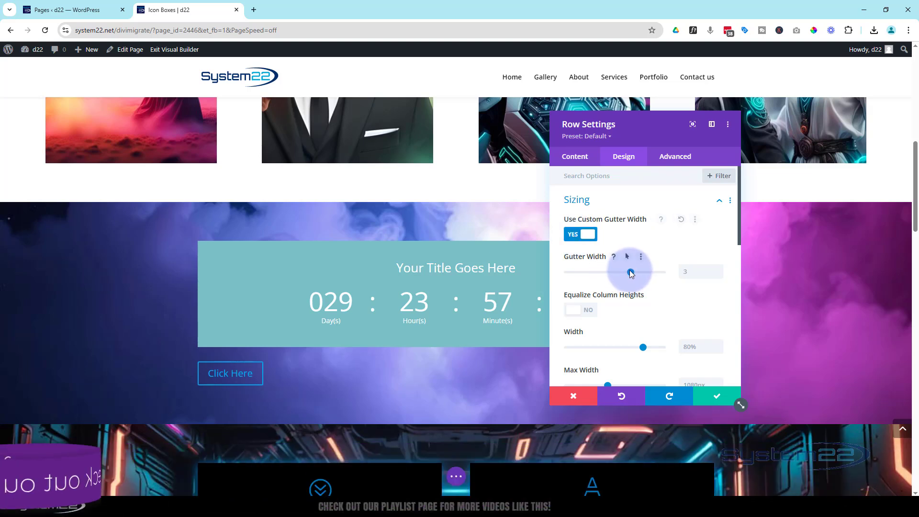
{"action": "left_click_drag", "start_coordinate": [630, 272], "coordinate": [562, 273]}
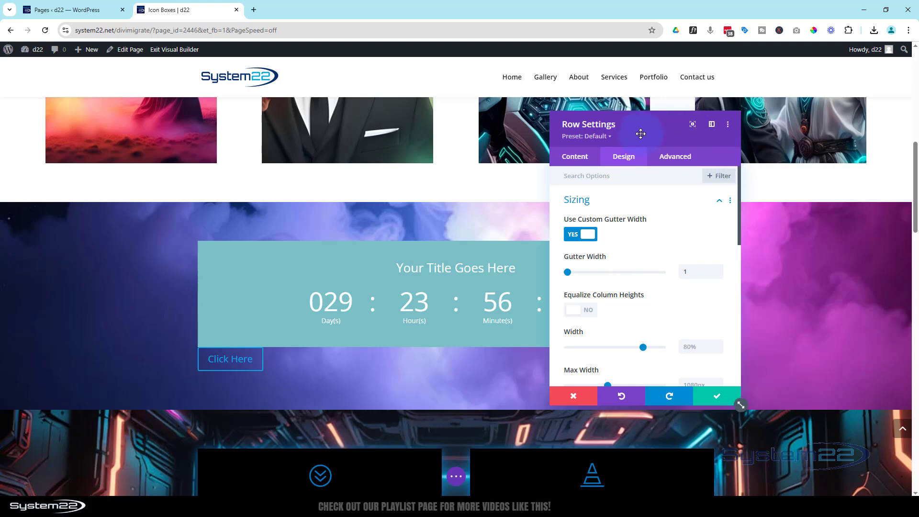
Set the row's width and max width to 100% and save the row settings
{"action": "left_click_drag", "start_coordinate": [640, 134], "coordinate": [641, 159]}
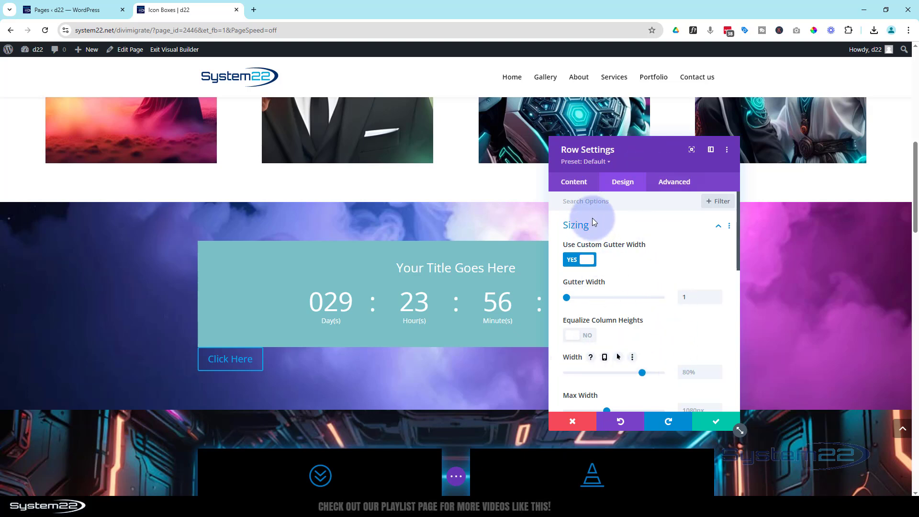
{"action": "left_click_drag", "start_coordinate": [641, 373], "coordinate": [679, 372]}
{"action": "left_click", "coordinate": [691, 372]}
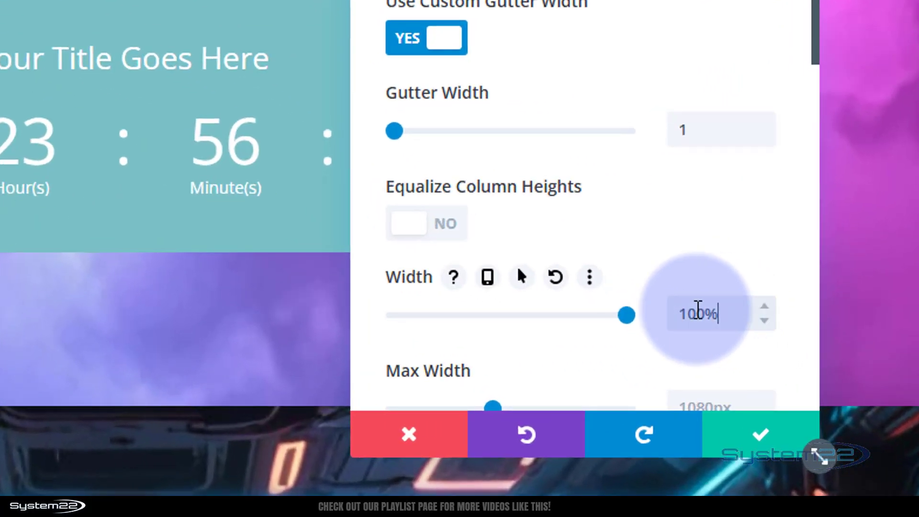
{"action": "double_click", "coordinate": [697, 312]}
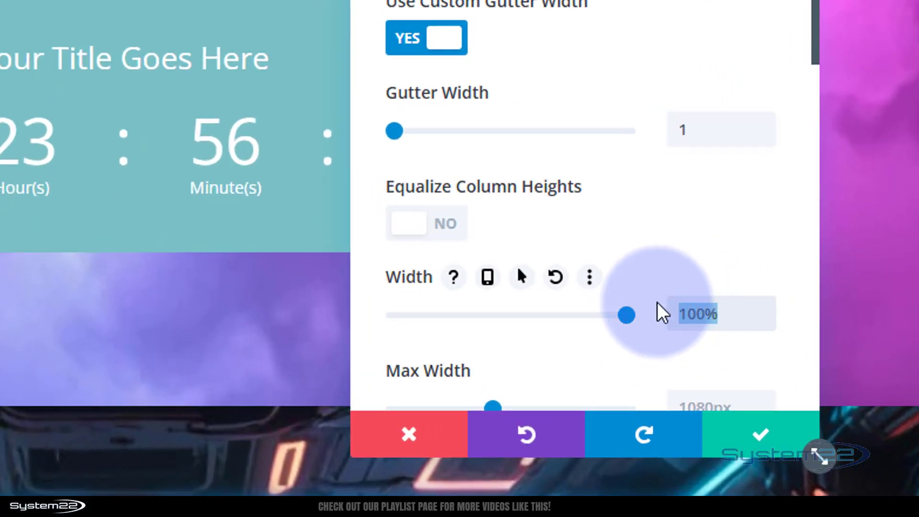
{"action": "scroll", "coordinate": [670, 230], "scroll_direction": "down", "scroll_amount": 5}
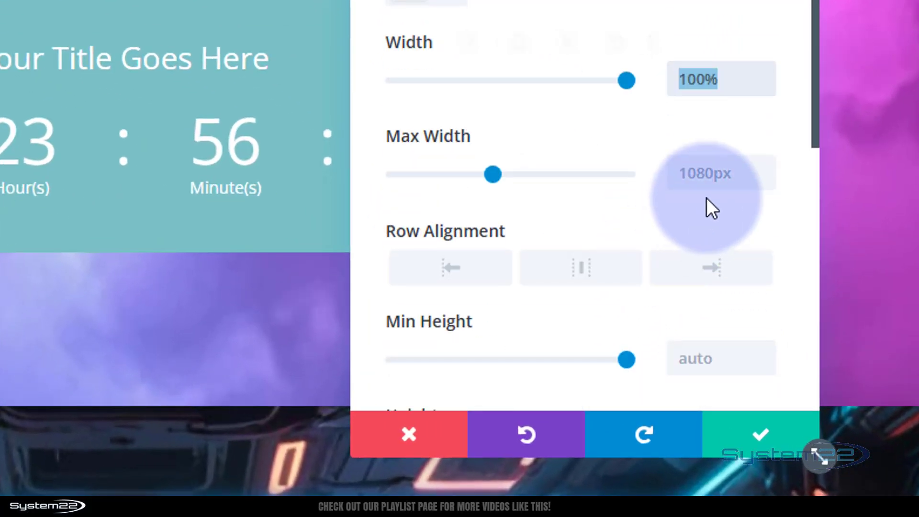
{"action": "left_click", "coordinate": [698, 173]}
{"action": "double_click", "coordinate": [698, 173]}
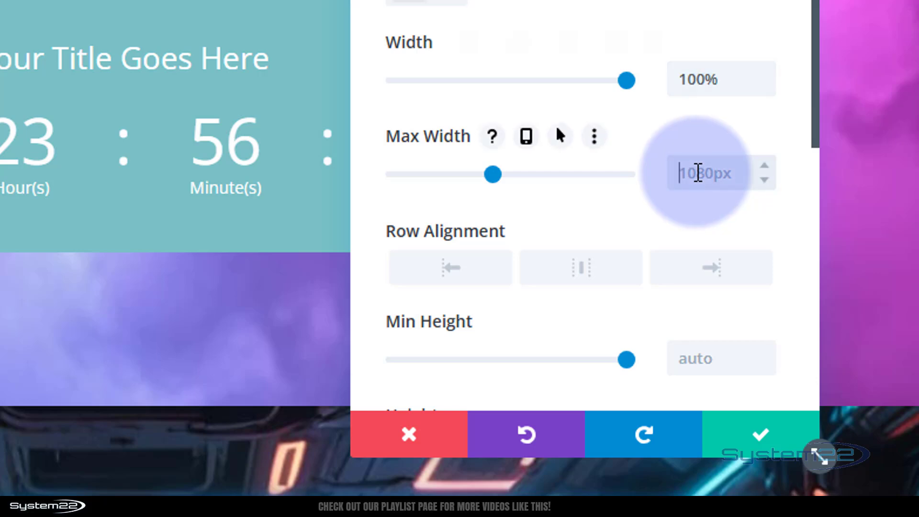
{"action": "type", "text": "100%"}
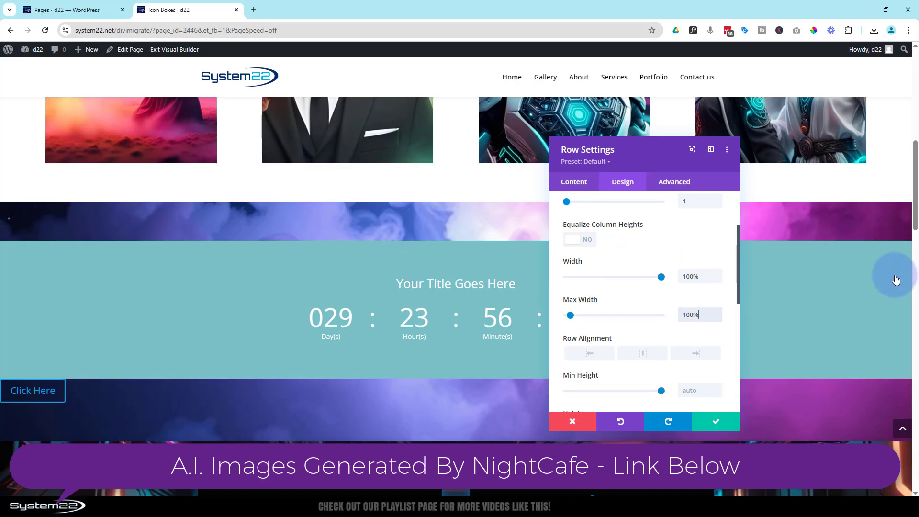
{"action": "left_click", "coordinate": [708, 423]}
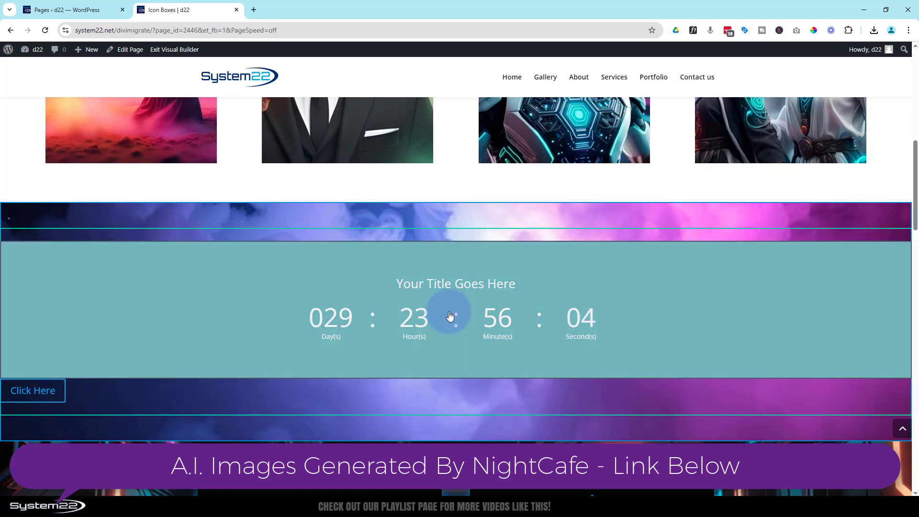
Change the countdown timer's title to "Sale On Today!"
{"action": "mouse_move", "coordinate": [450, 305]}
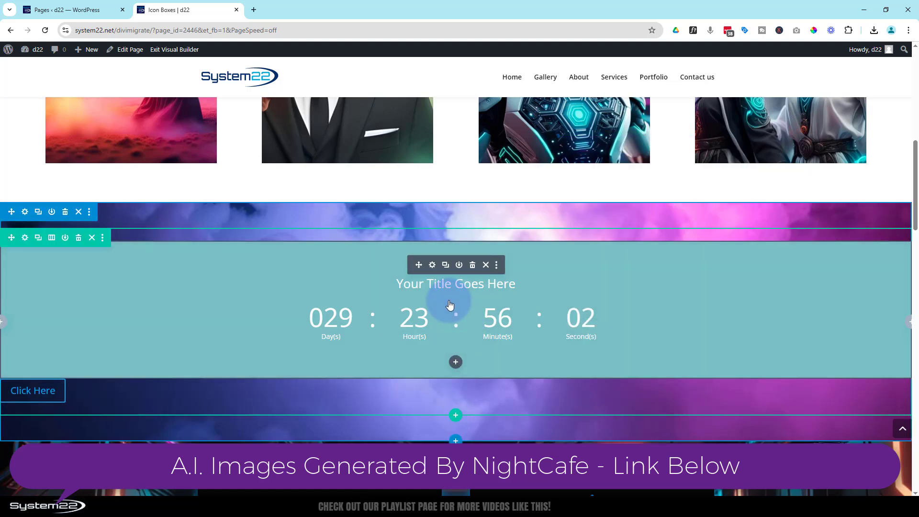
{"action": "left_click", "coordinate": [432, 266]}
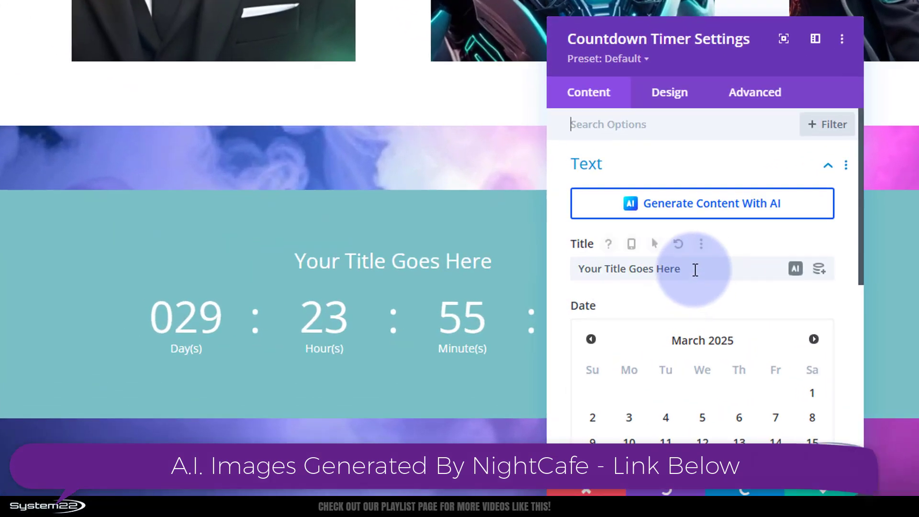
{"action": "triple_click", "coordinate": [695, 269]}
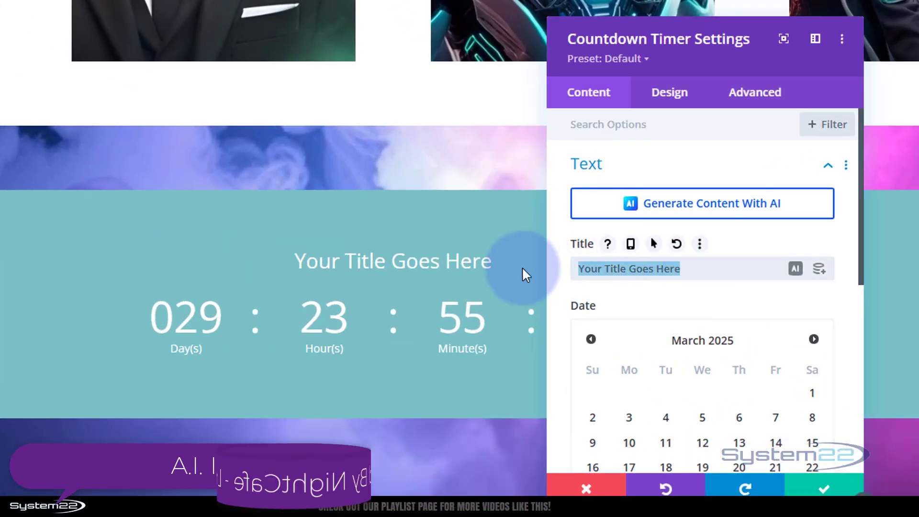
{"action": "left_click", "coordinate": [851, 134]}
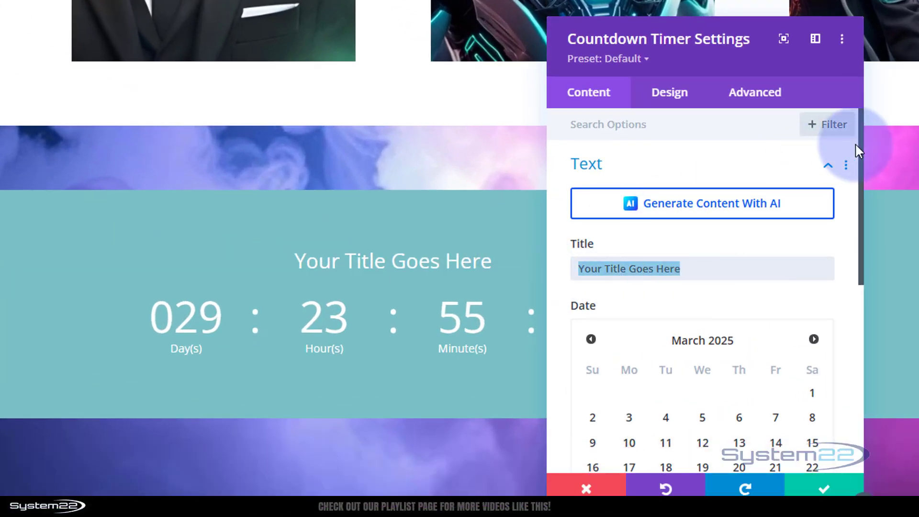
{"action": "type", "text": "Sale"}
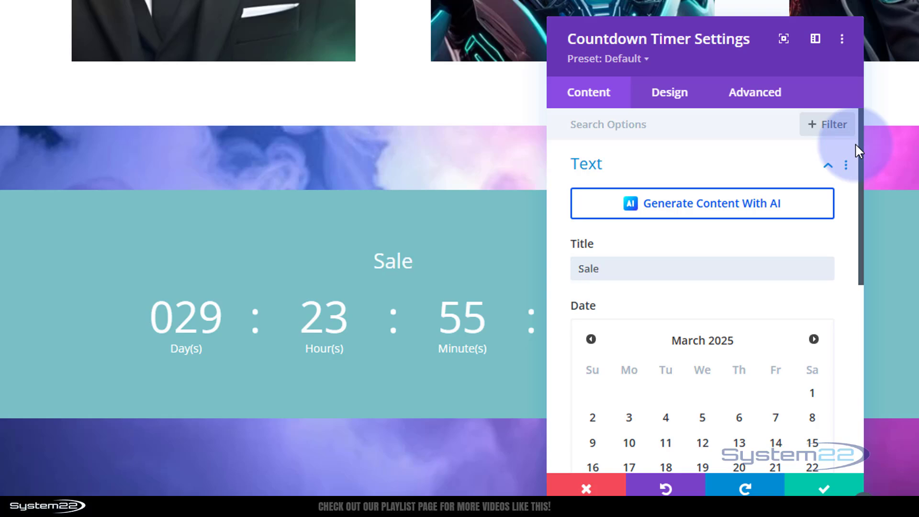
{"action": "type", "text": " On Today"}
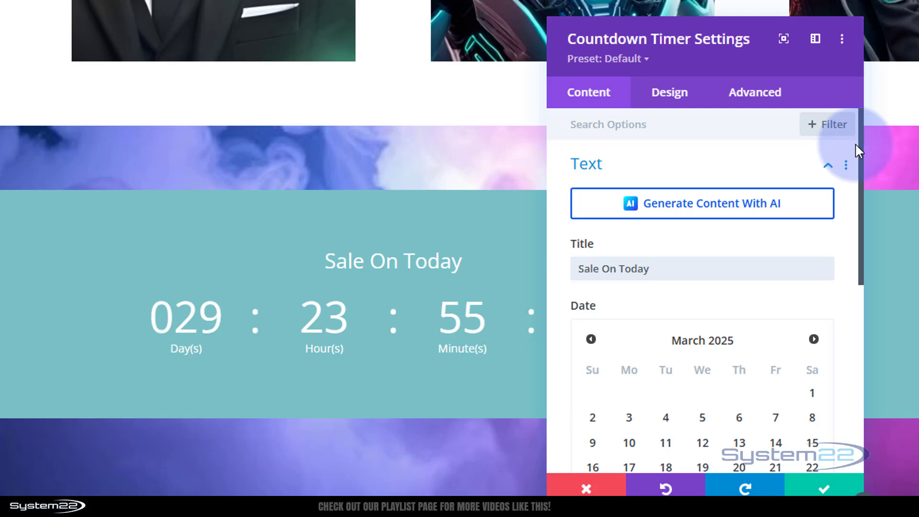
{"action": "type", "text": "!"}
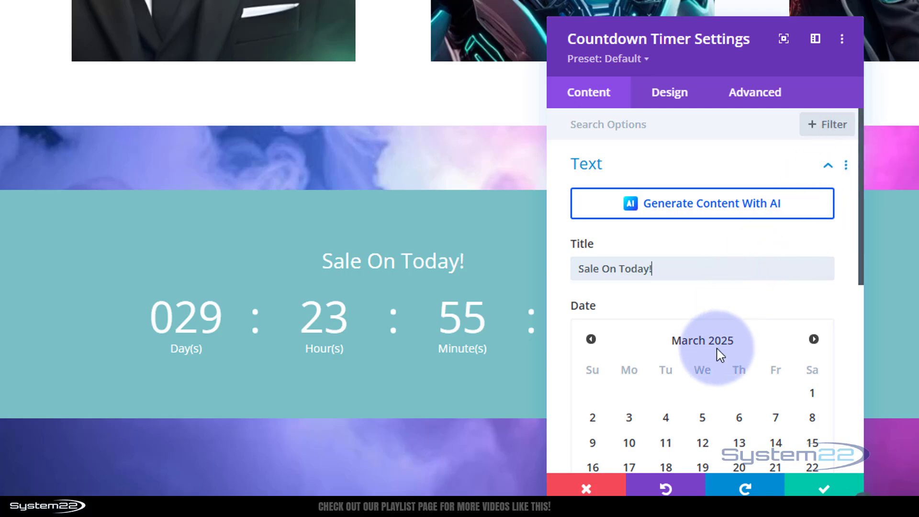
Set the countdown timer's end date to March 4, 2025
{"action": "scroll", "coordinate": [720, 355], "scroll_direction": "down", "scroll_amount": 3}
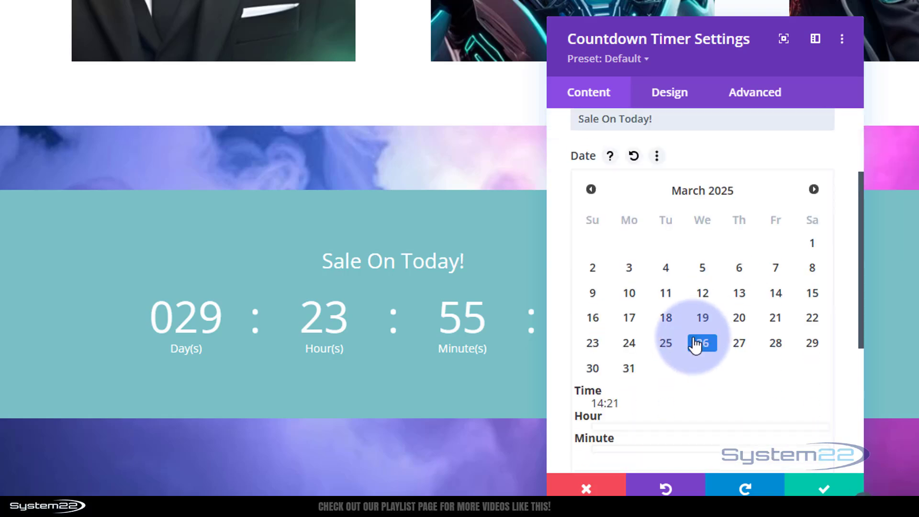
{"action": "left_click", "coordinate": [666, 259]}
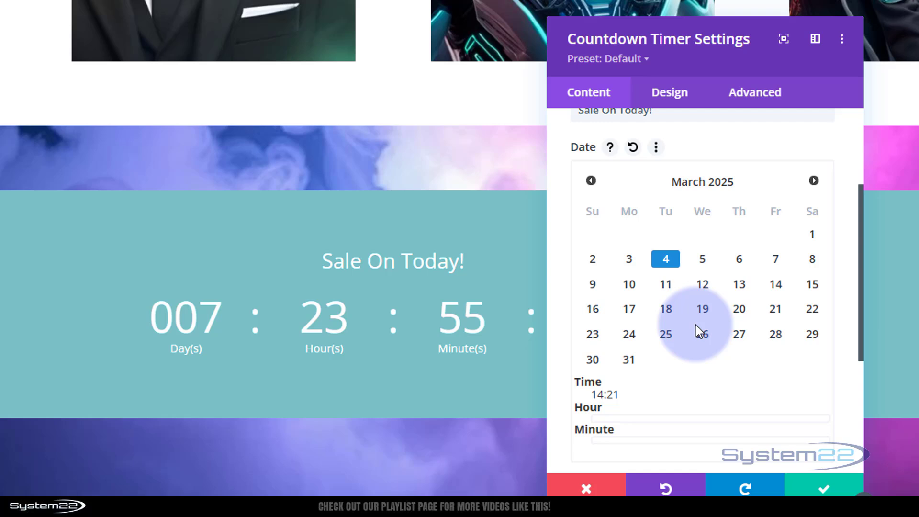
{"action": "scroll", "coordinate": [696, 330], "scroll_direction": "down", "scroll_amount": 2}
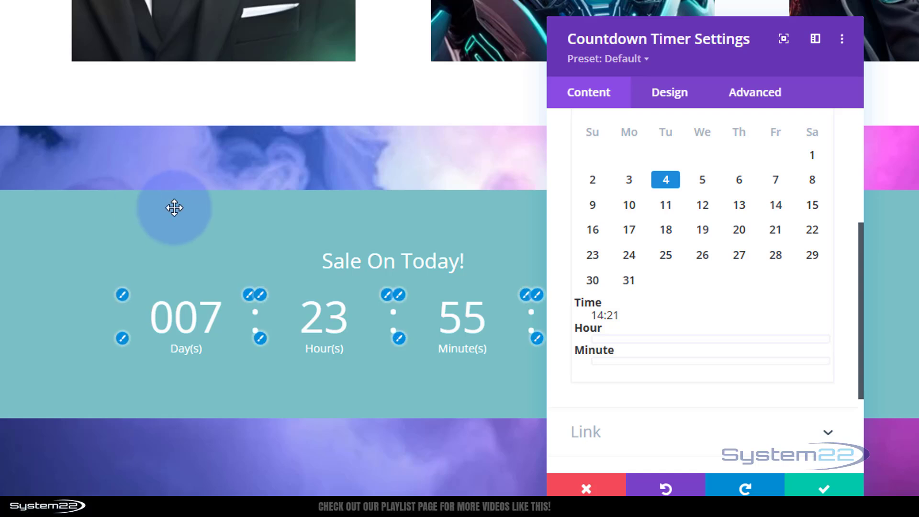
Set the countdown timer module's width to 350px and center the module within its row
{"action": "left_click", "coordinate": [675, 106]}
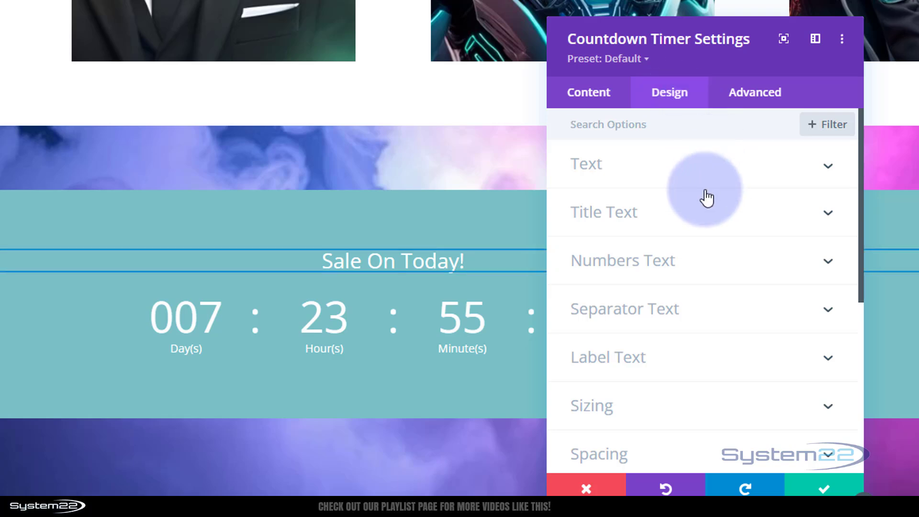
{"action": "left_click", "coordinate": [697, 408]}
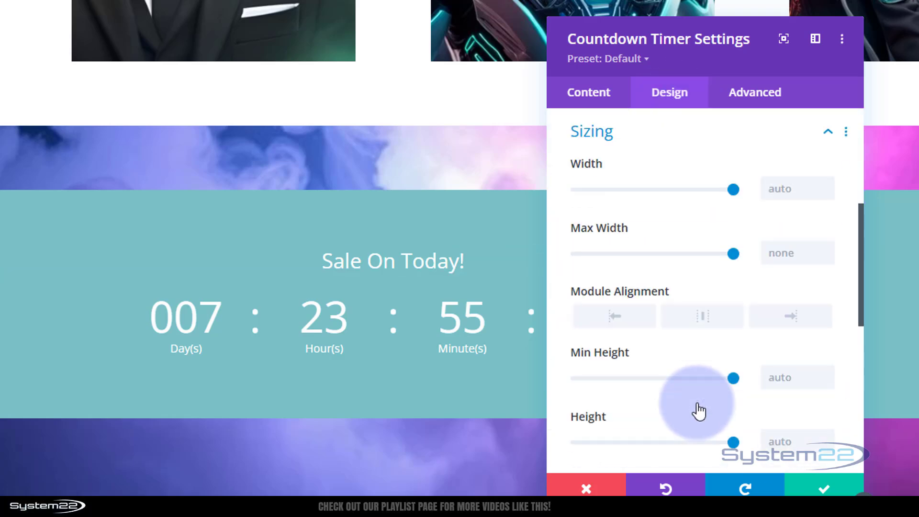
{"action": "left_click", "coordinate": [777, 194]}
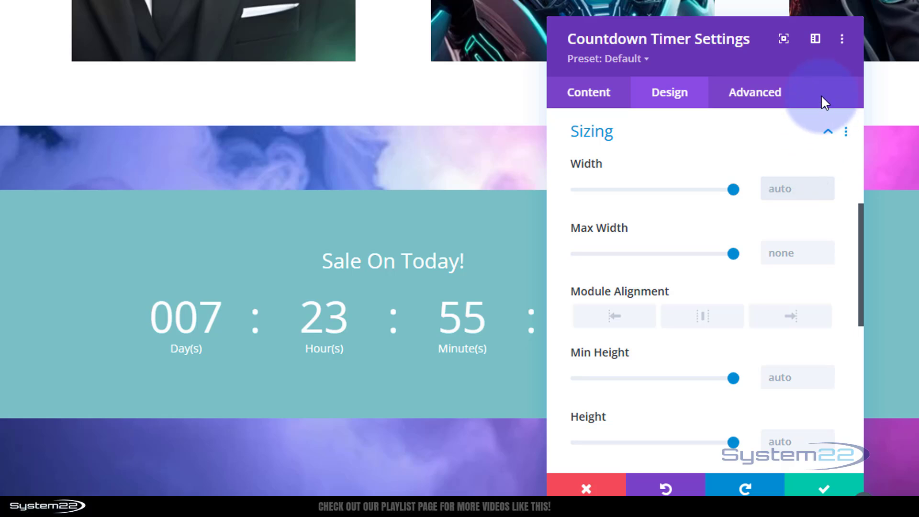
{"action": "type", "text": "350%px"}
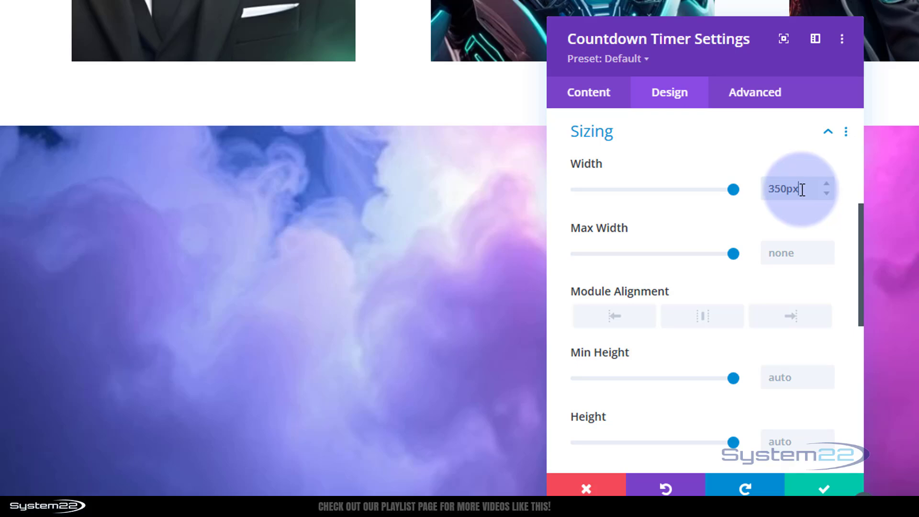
{"action": "left_click_drag", "start_coordinate": [802, 189], "coordinate": [787, 190]}
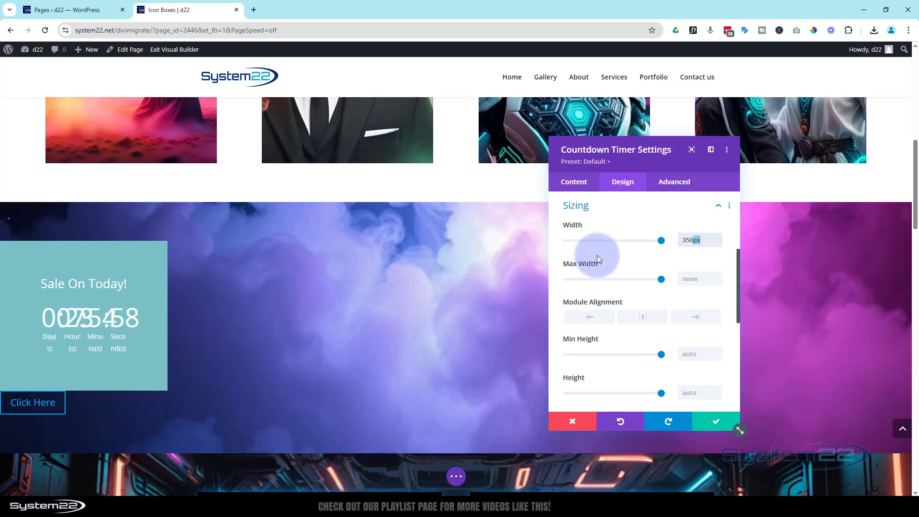
{"action": "left_click", "coordinate": [645, 318]}
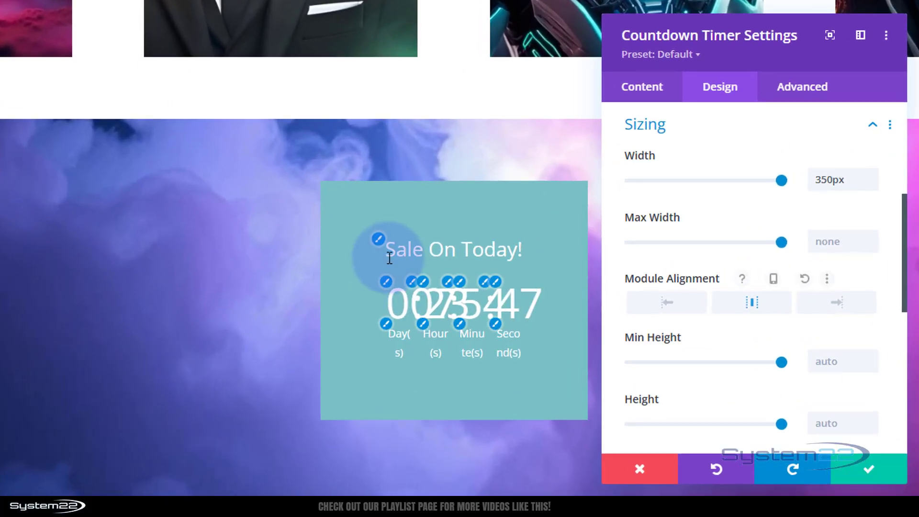
Style the timer's title text in uppercase with a Semi Bold font weight
{"action": "left_click", "coordinate": [377, 239]}
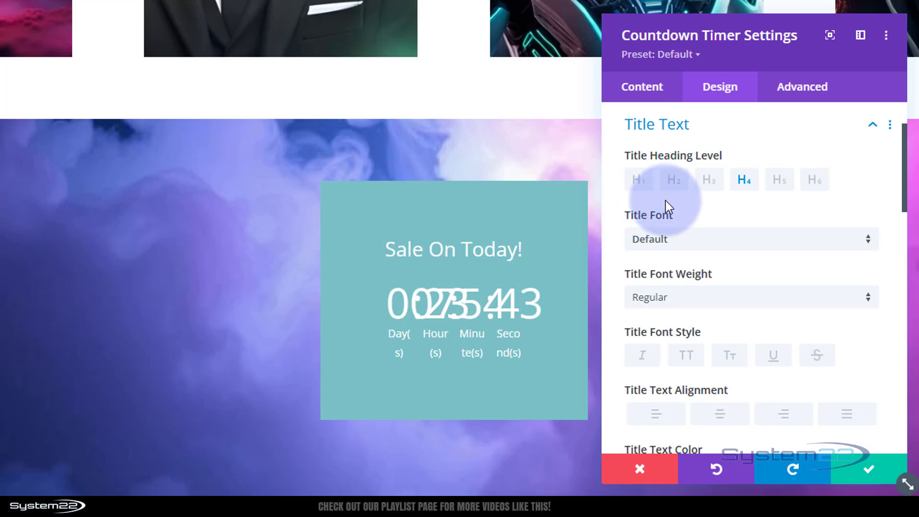
{"action": "left_click", "coordinate": [684, 251]}
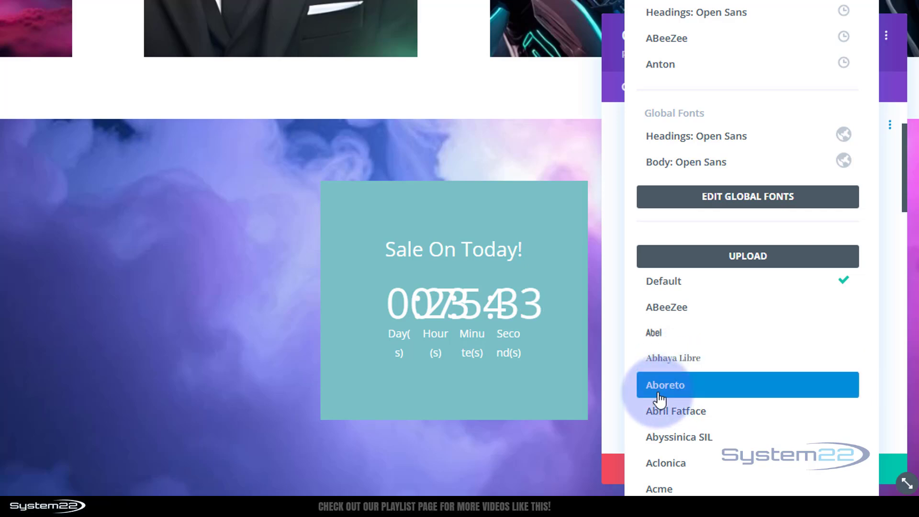
{"action": "left_click", "coordinate": [618, 280]}
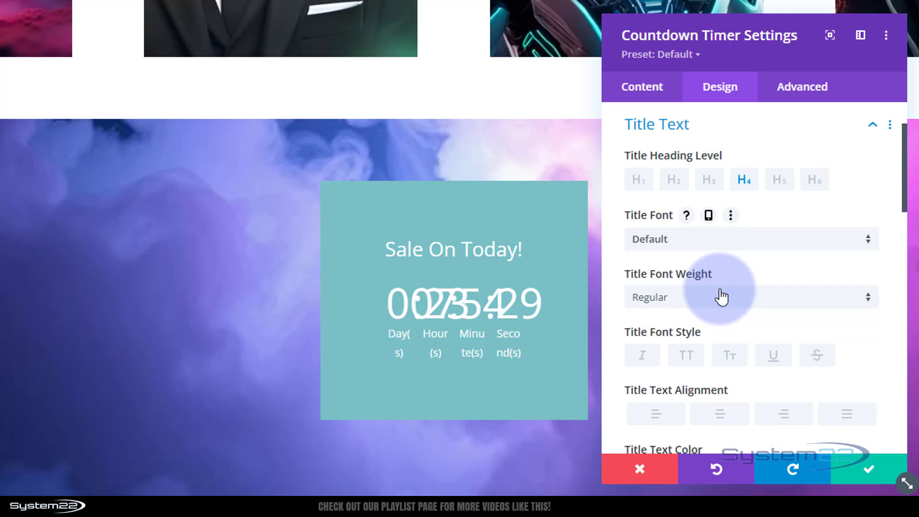
{"action": "scroll", "coordinate": [717, 297], "scroll_direction": "down", "scroll_amount": 2}
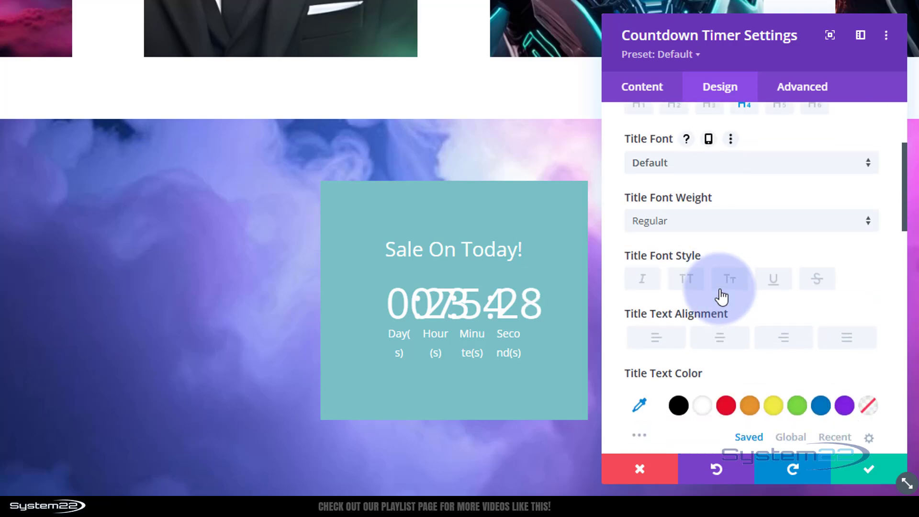
{"action": "left_click", "coordinate": [685, 280]}
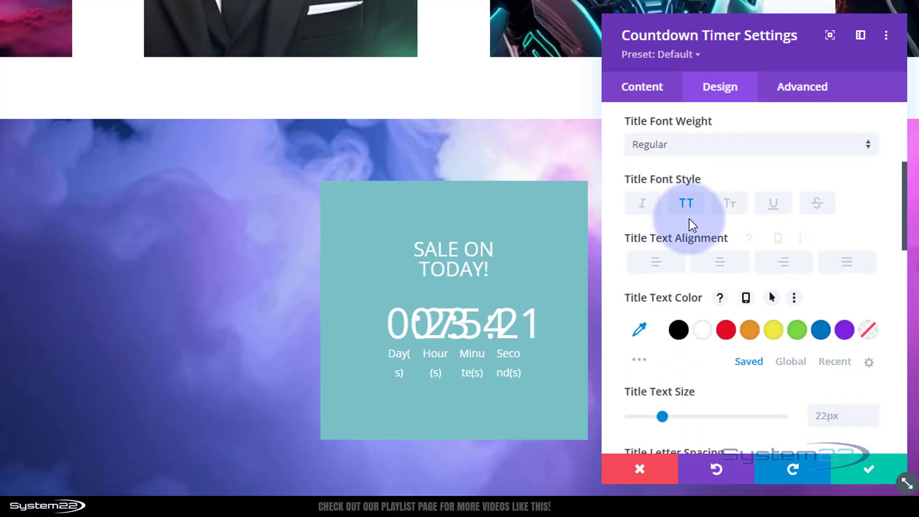
{"action": "scroll", "coordinate": [689, 219], "scroll_direction": "up", "scroll_amount": 2}
{"action": "left_click", "coordinate": [690, 222]}
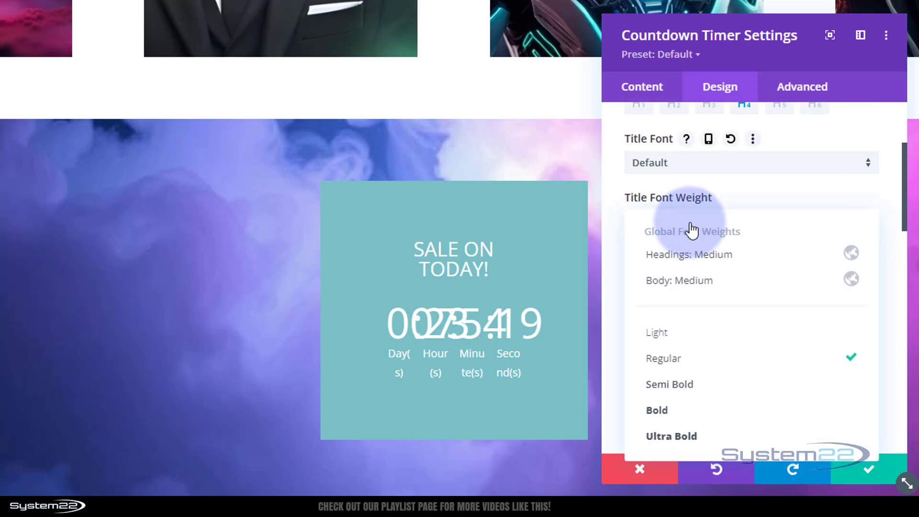
{"action": "left_click", "coordinate": [687, 389]}
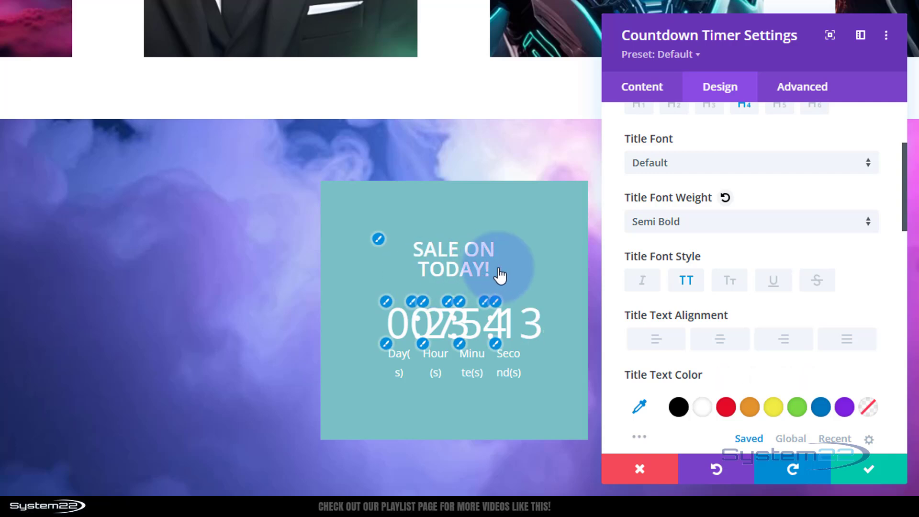
Set linked left and right padding of 20px on the countdown timer module
{"action": "scroll", "coordinate": [749, 268], "scroll_direction": "down", "scroll_amount": 5}
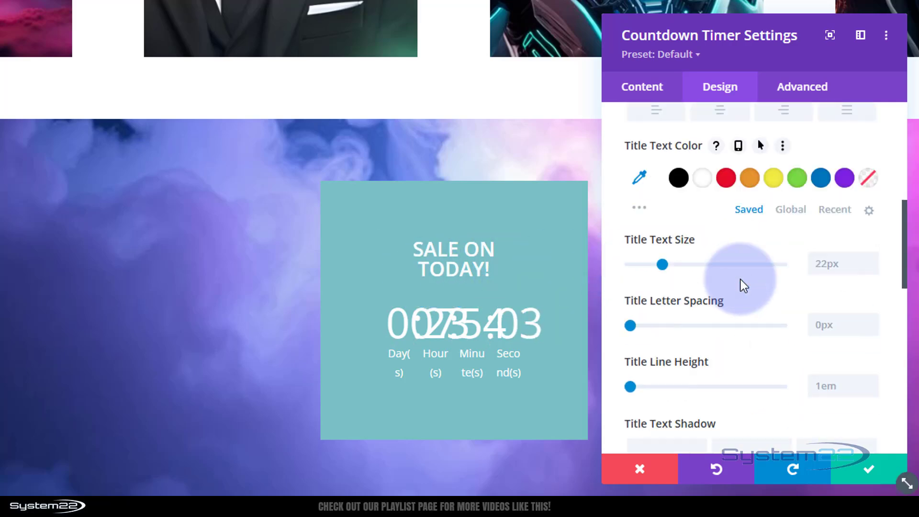
{"action": "mouse_move", "coordinate": [461, 339]}
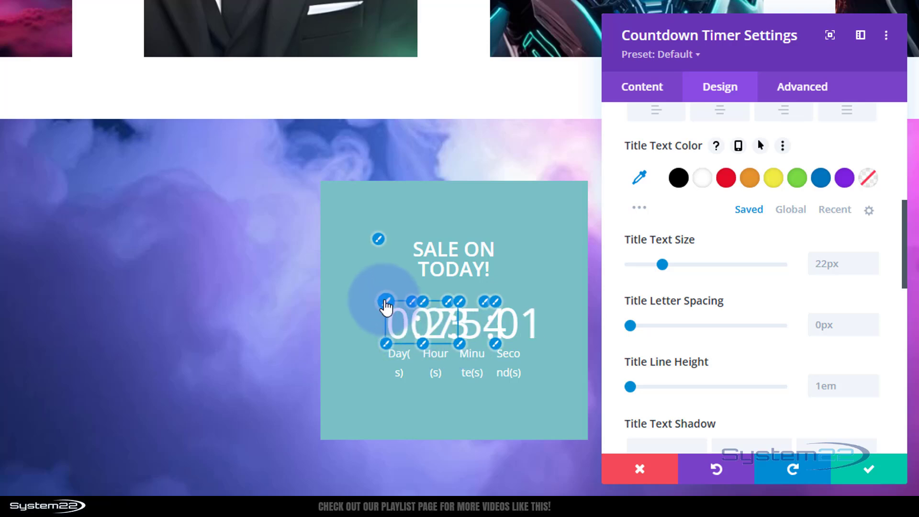
{"action": "left_click", "coordinate": [386, 303]}
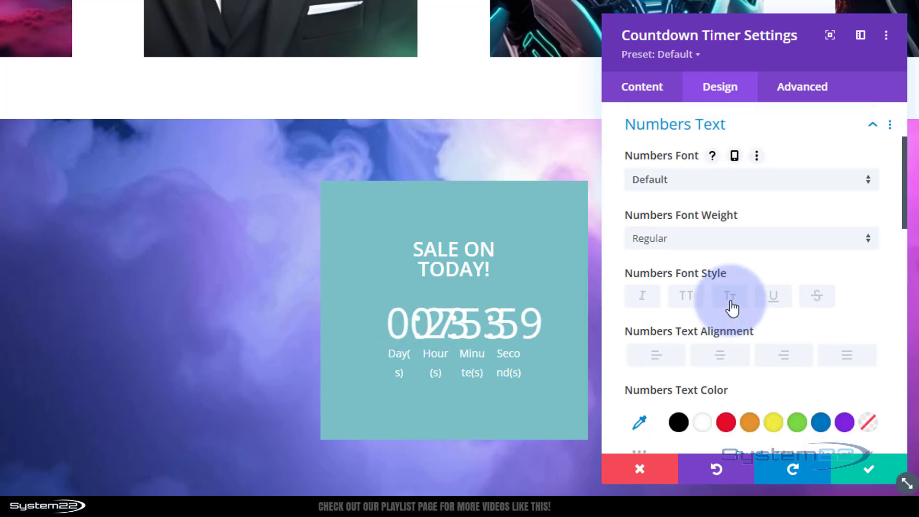
{"action": "scroll", "coordinate": [746, 304], "scroll_direction": "down", "scroll_amount": 3}
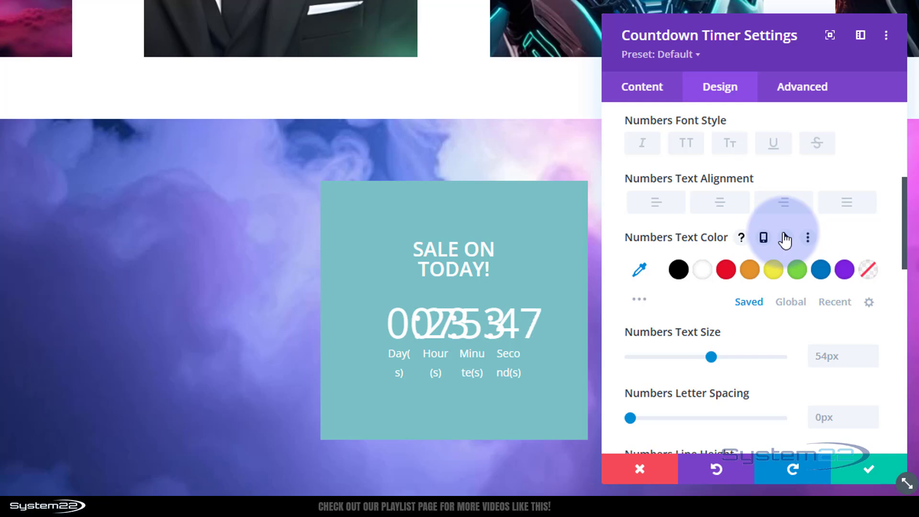
{"action": "scroll", "coordinate": [785, 239], "scroll_direction": "down", "scroll_amount": 10}
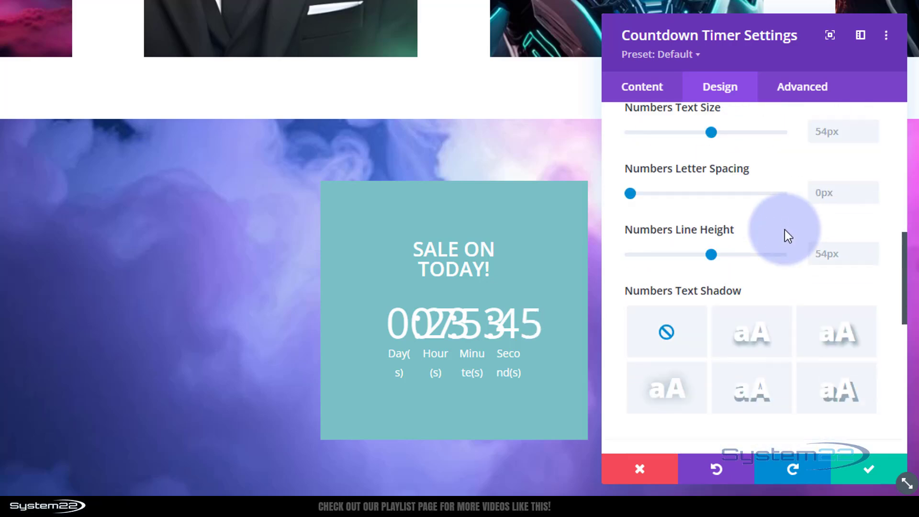
{"action": "scroll", "coordinate": [786, 239], "scroll_direction": "down", "scroll_amount": 3}
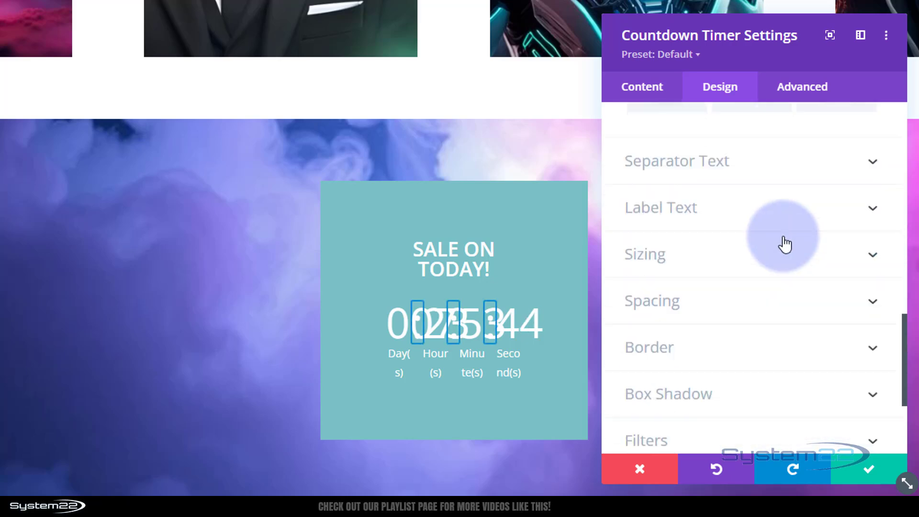
{"action": "left_click", "coordinate": [711, 300]}
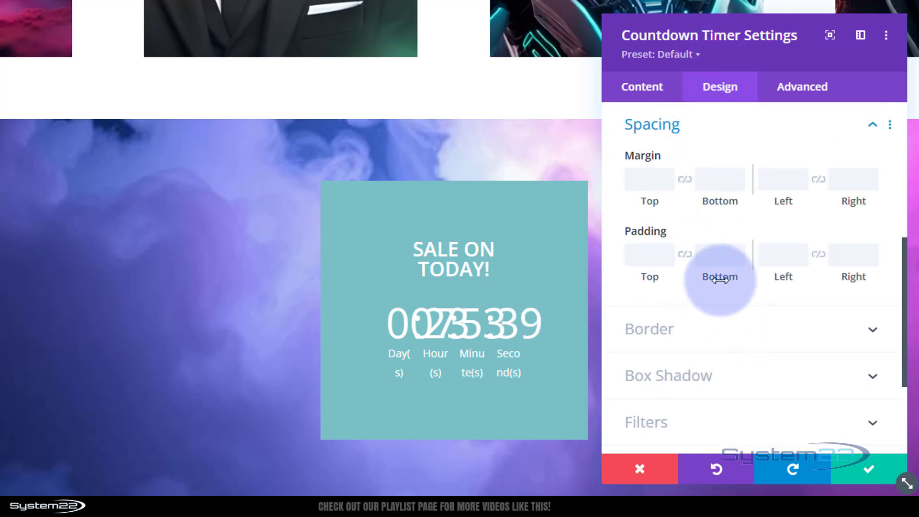
{"action": "left_click", "coordinate": [769, 257]}
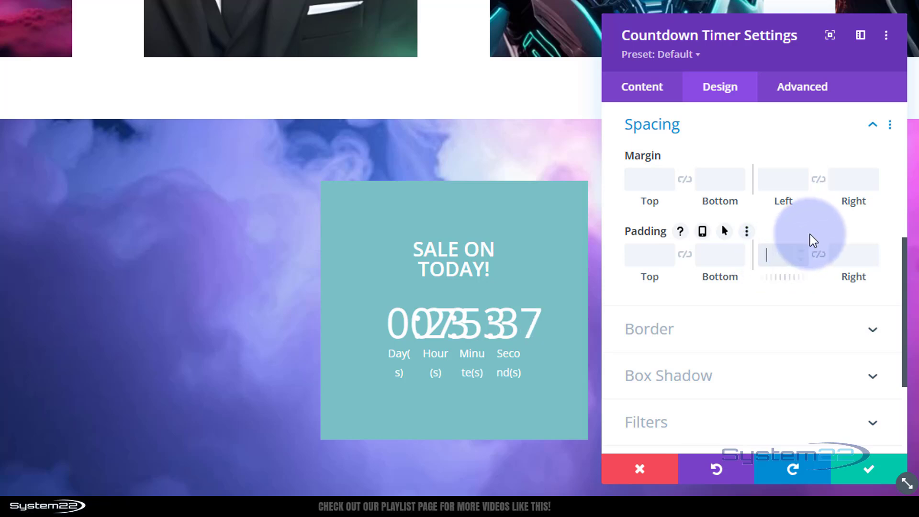
{"action": "type", "text": "20"}
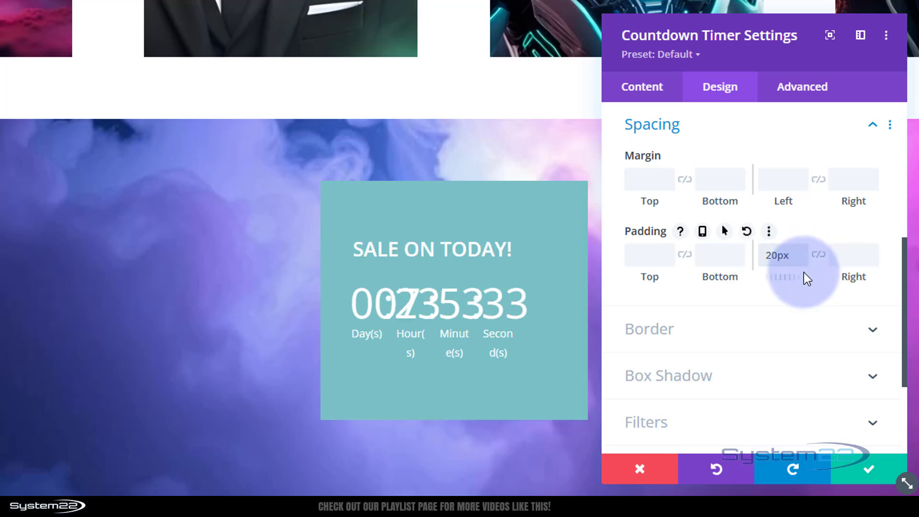
{"action": "left_click", "coordinate": [817, 256]}
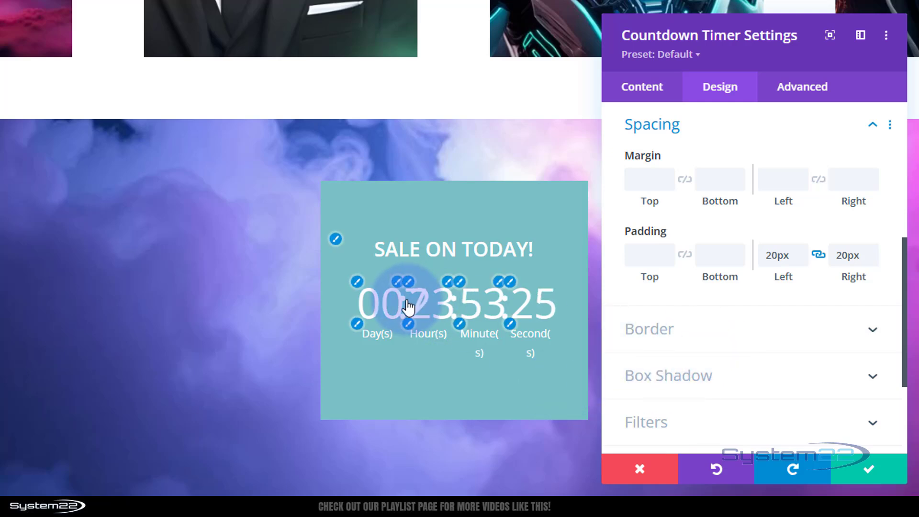
Reduce the countdown numbers' text size to 30px
{"action": "left_click", "coordinate": [358, 285]}
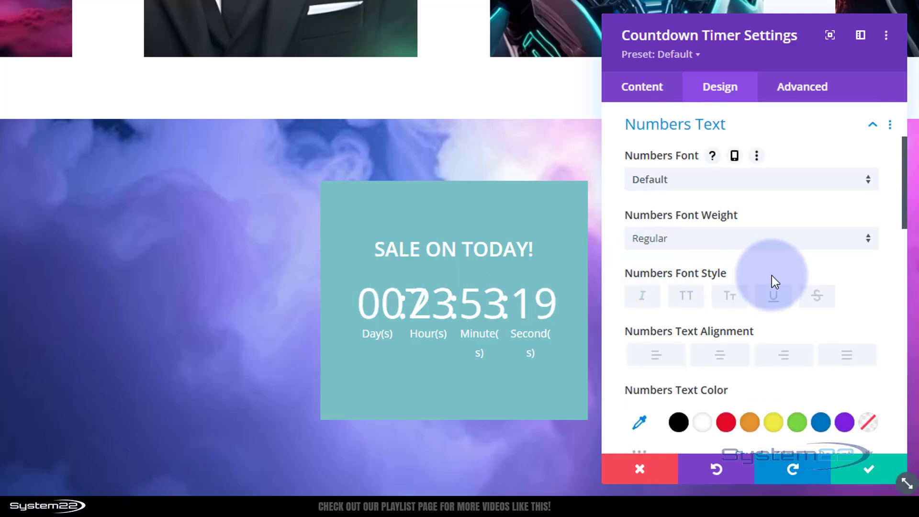
{"action": "scroll", "coordinate": [785, 268], "scroll_direction": "down", "scroll_amount": 2}
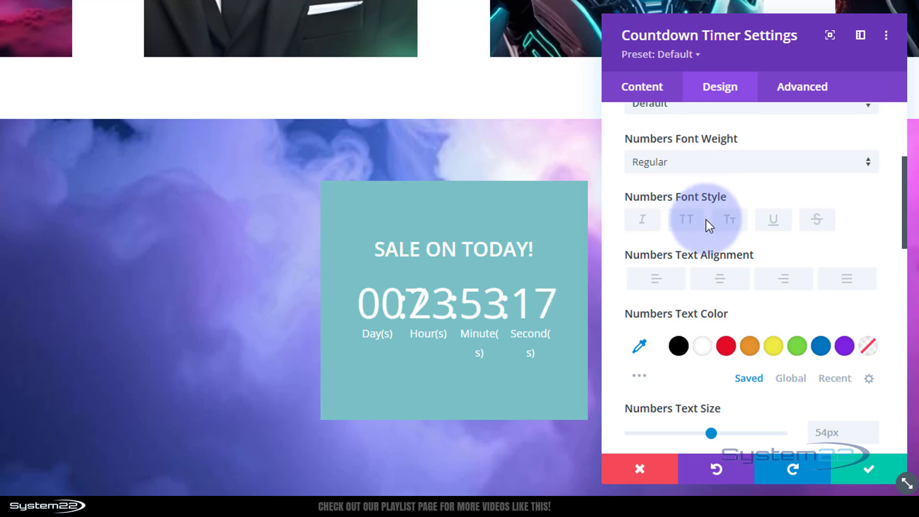
{"action": "scroll", "coordinate": [705, 219], "scroll_direction": "down", "scroll_amount": 5}
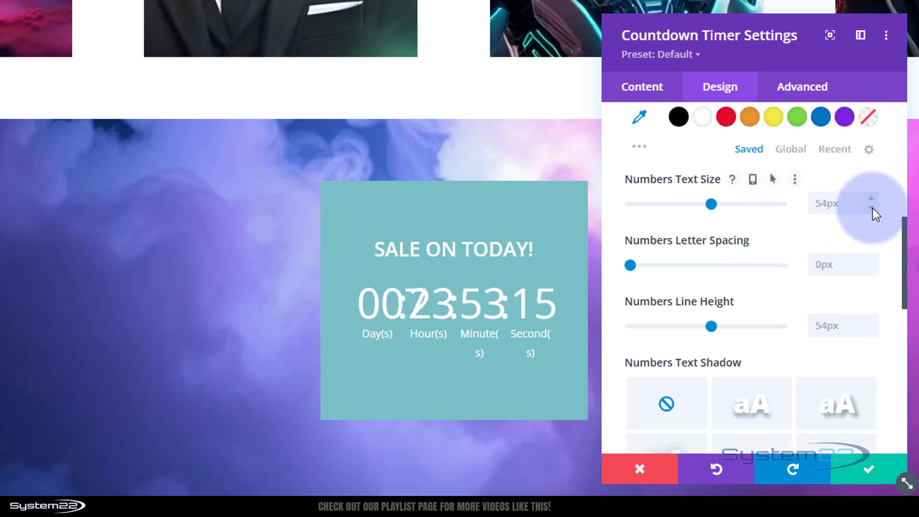
{"action": "left_click", "coordinate": [871, 208]}
{"action": "left_click", "coordinate": [872, 207]}
{"action": "left_click", "coordinate": [871, 208]}
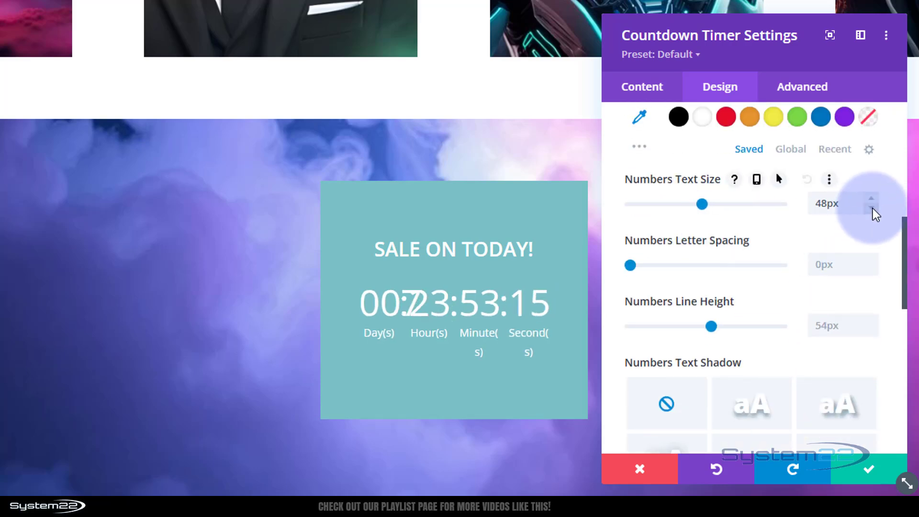
{"action": "left_click", "coordinate": [871, 208]}
{"action": "left_click", "coordinate": [871, 207]}
{"action": "left_click", "coordinate": [872, 207]}
{"action": "left_click", "coordinate": [871, 207]}
{"action": "left_click", "coordinate": [871, 207]}
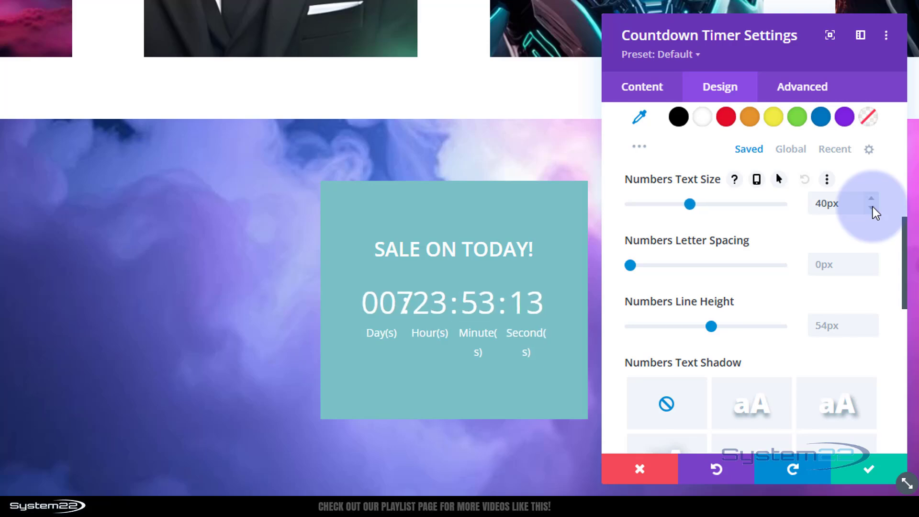
{"action": "left_click", "coordinate": [871, 207]}
{"action": "left_click", "coordinate": [871, 208]}
{"action": "left_click", "coordinate": [871, 208]}
{"action": "left_click", "coordinate": [871, 207]}
{"action": "left_click", "coordinate": [871, 208]}
{"action": "left_click", "coordinate": [873, 207]}
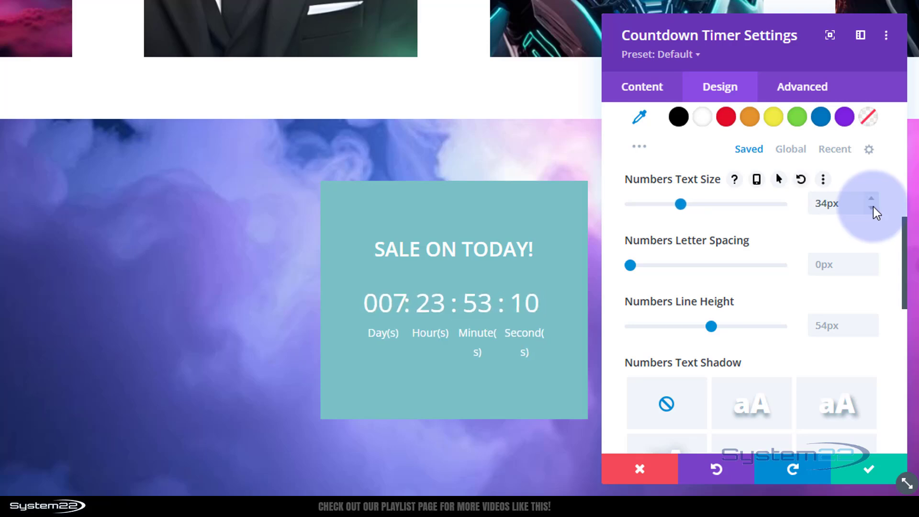
{"action": "left_click", "coordinate": [873, 207]}
{"action": "left_click", "coordinate": [873, 207]}
{"action": "left_click", "coordinate": [873, 207]}
{"action": "left_click", "coordinate": [873, 207]}
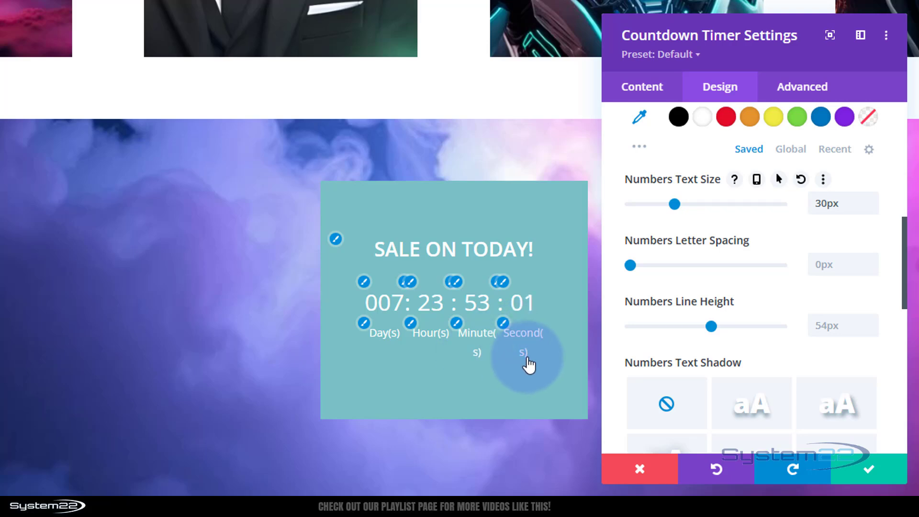
Reduce the text size of the day, hour, minute and second labels to 11px
{"action": "left_click", "coordinate": [364, 328]}
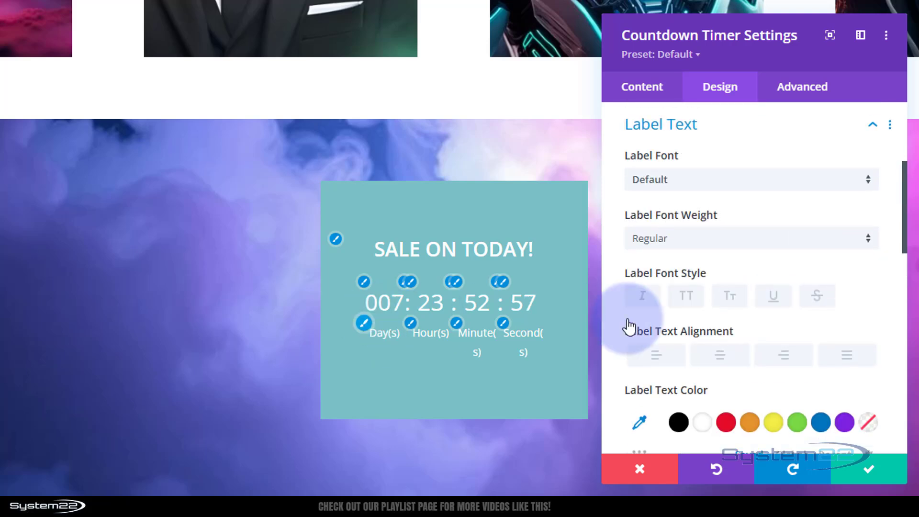
{"action": "scroll", "coordinate": [736, 312], "scroll_direction": "down", "scroll_amount": 3}
{"action": "scroll", "coordinate": [735, 312], "scroll_direction": "down", "scroll_amount": 3}
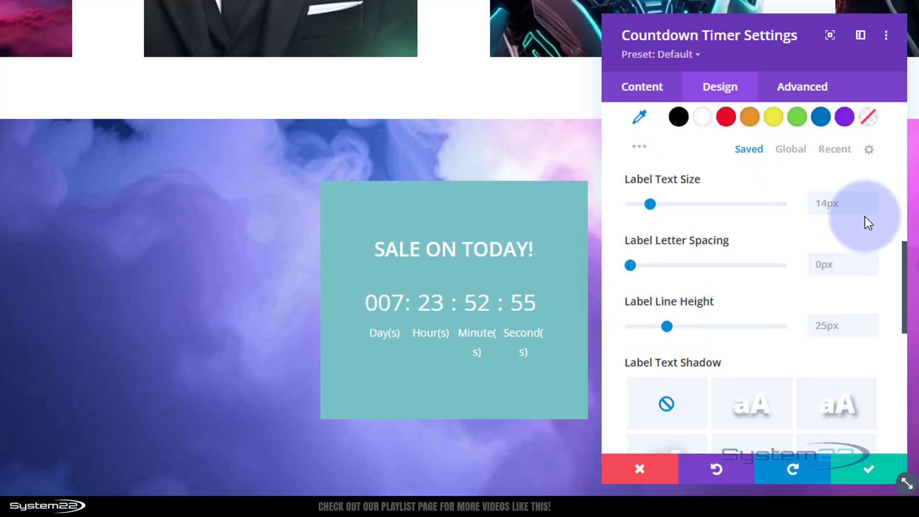
{"action": "left_click", "coordinate": [871, 206]}
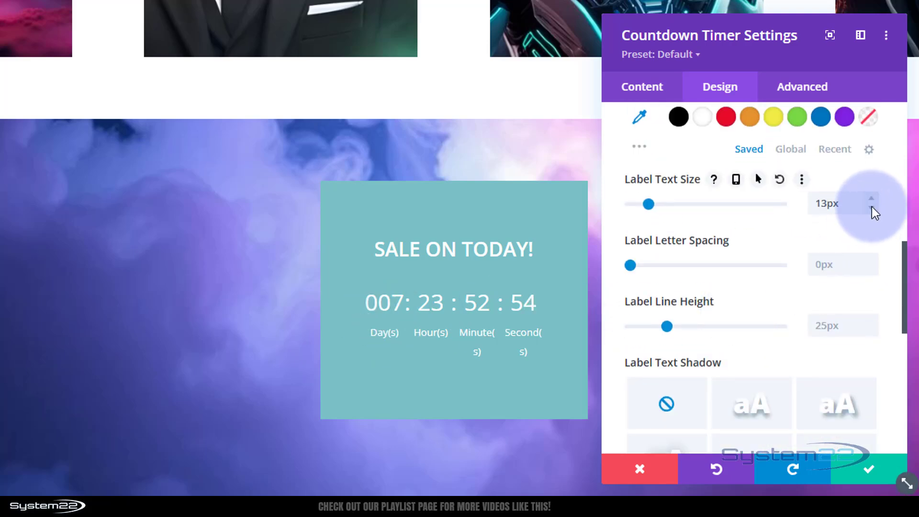
{"action": "left_click", "coordinate": [871, 206]}
{"action": "left_click", "coordinate": [871, 207]}
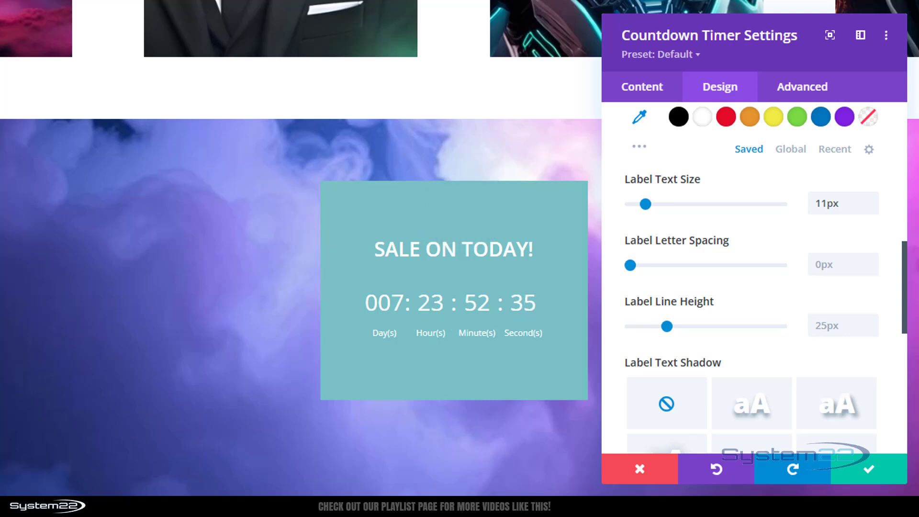
{"action": "mouse_move", "coordinate": [711, 240]}
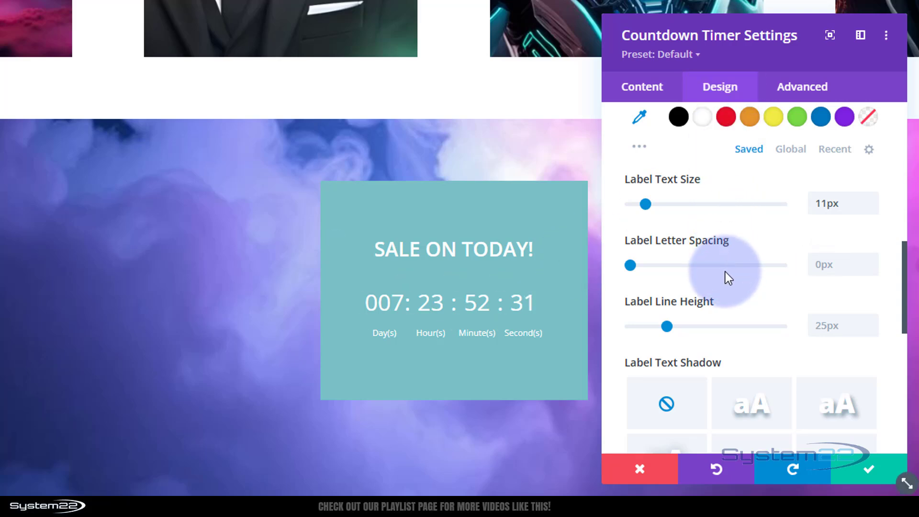
Set the countdown timer module's top padding to 20px
{"action": "scroll", "coordinate": [725, 272], "scroll_direction": "up", "scroll_amount": 8}
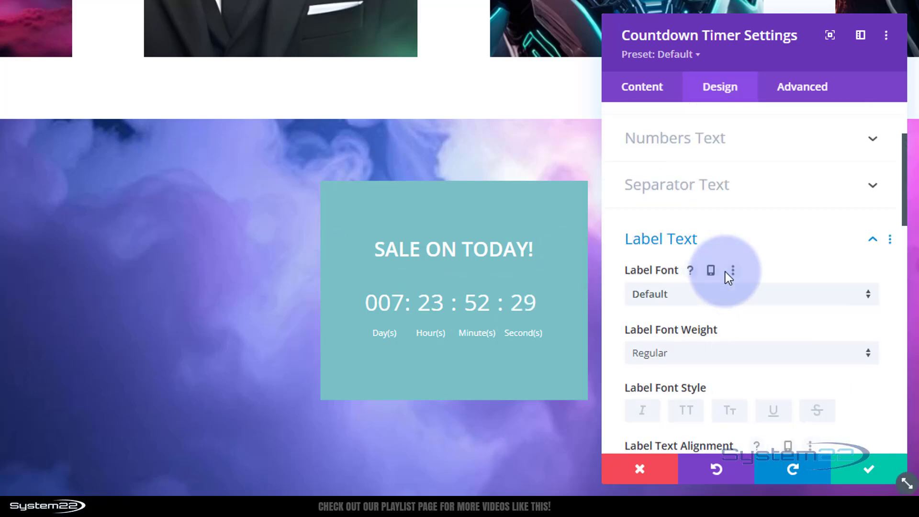
{"action": "scroll", "coordinate": [725, 272], "scroll_direction": "up", "scroll_amount": 1}
{"action": "left_click", "coordinate": [735, 284]}
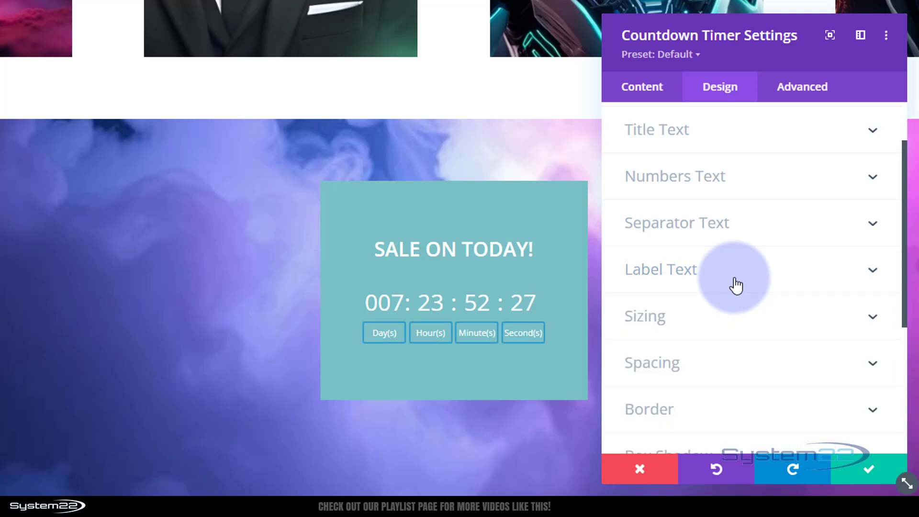
{"action": "left_click", "coordinate": [722, 369]}
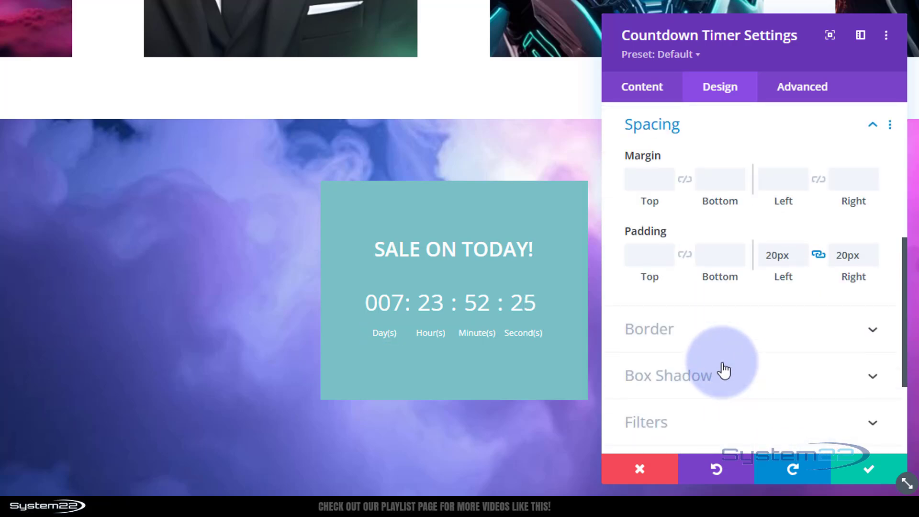
{"action": "left_click", "coordinate": [643, 258]}
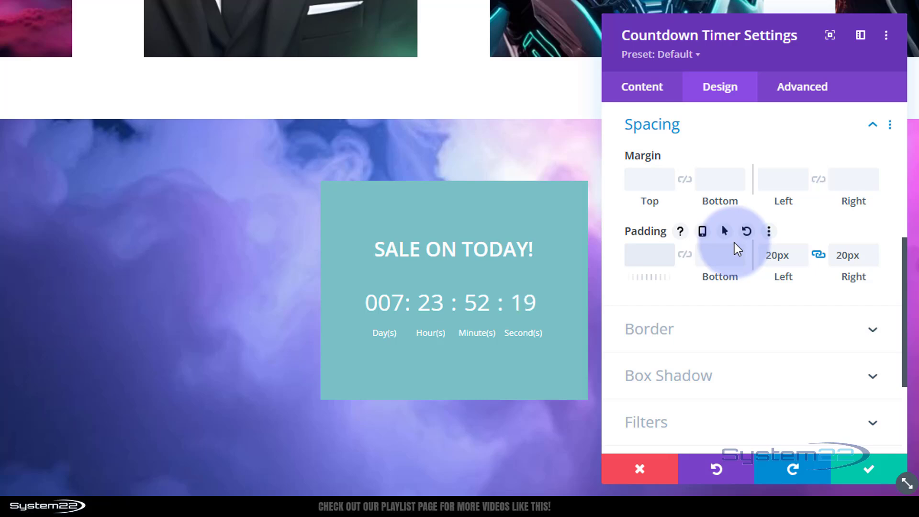
{"action": "type", "text": "20px"}
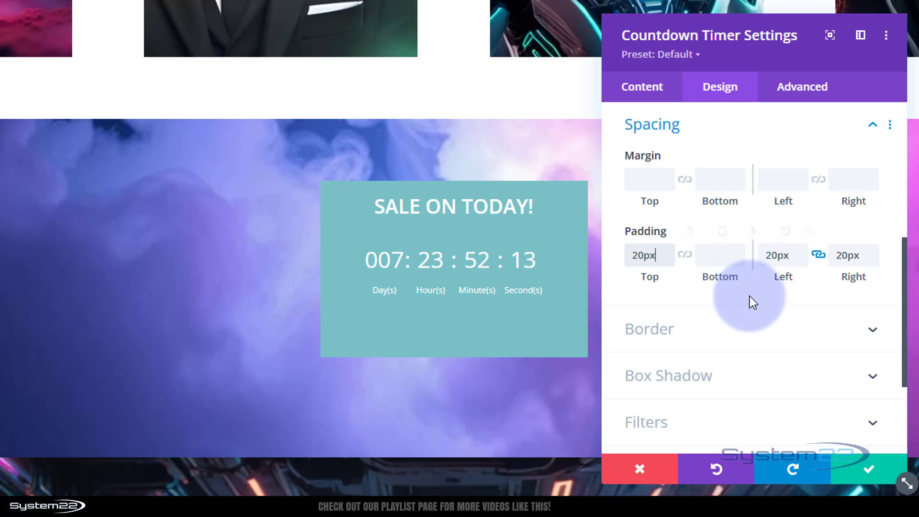
Give the countdown timer module a semi-transparent black background of rgba(0,0,0,0.87) and save its settings
{"action": "left_click", "coordinate": [656, 88]}
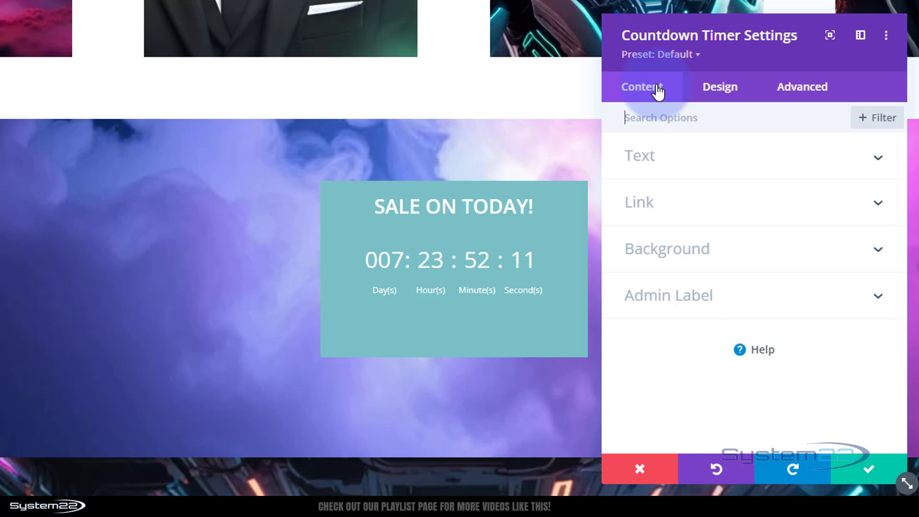
{"action": "left_click", "coordinate": [656, 259]}
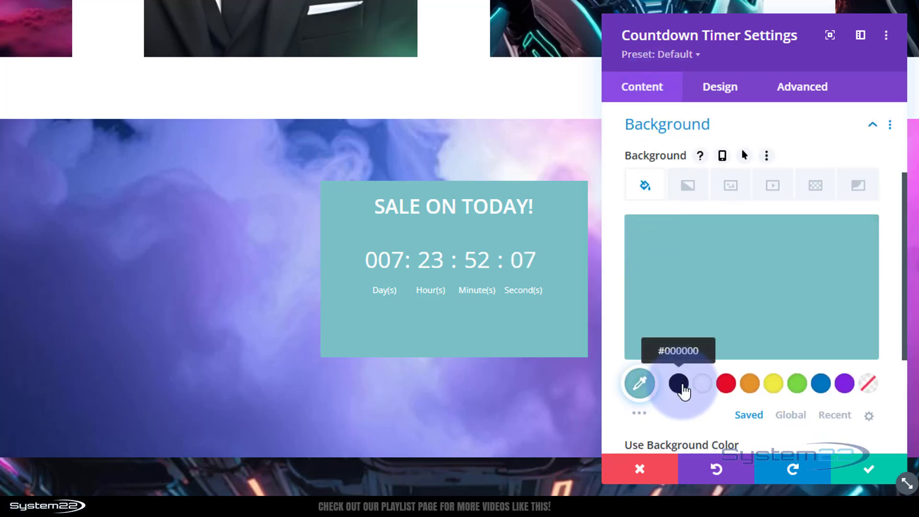
{"action": "left_click", "coordinate": [681, 385]}
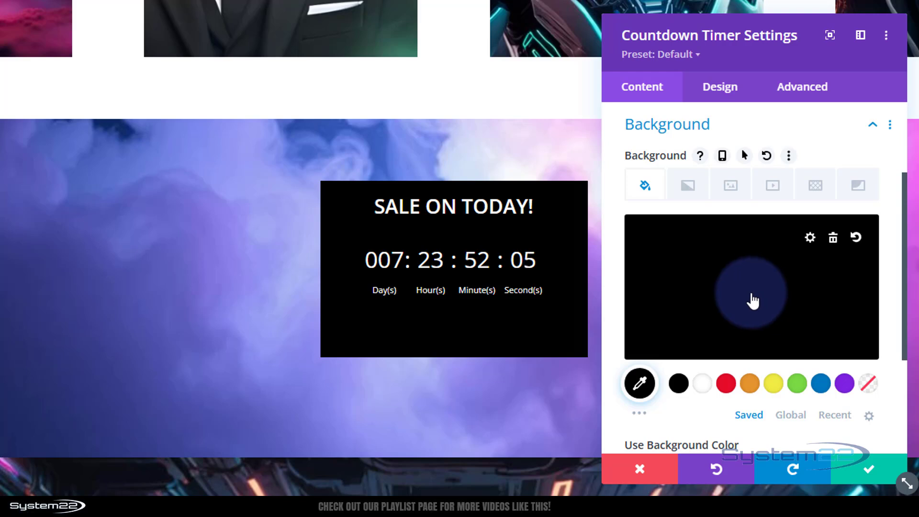
{"action": "left_click", "coordinate": [755, 301]}
{"action": "left_click_drag", "start_coordinate": [864, 241], "coordinate": [869, 268]}
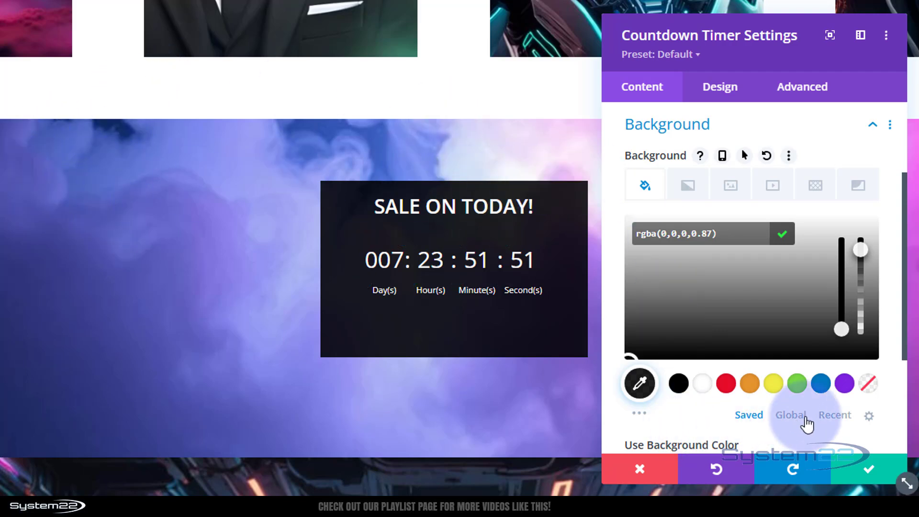
{"action": "left_click", "coordinate": [867, 470]}
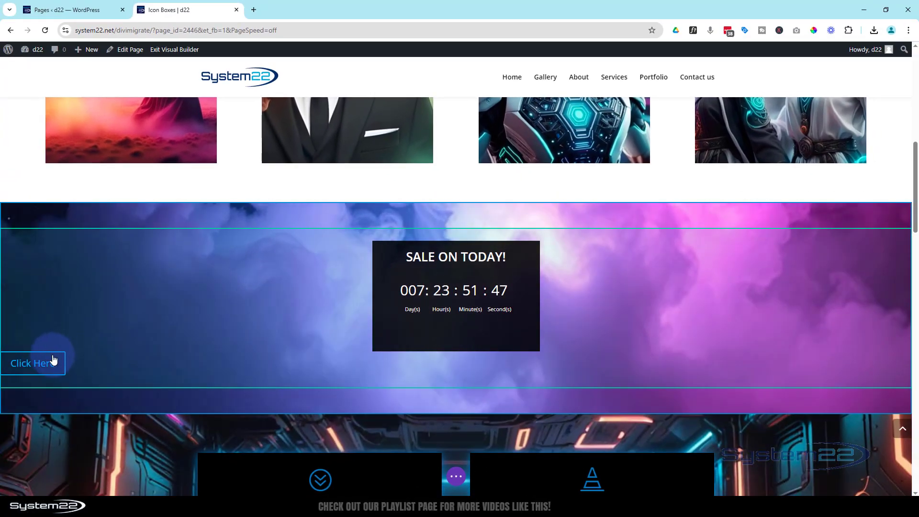
Open the settings of the button module below the timer and centre its alignment
{"action": "mouse_move", "coordinate": [54, 373]}
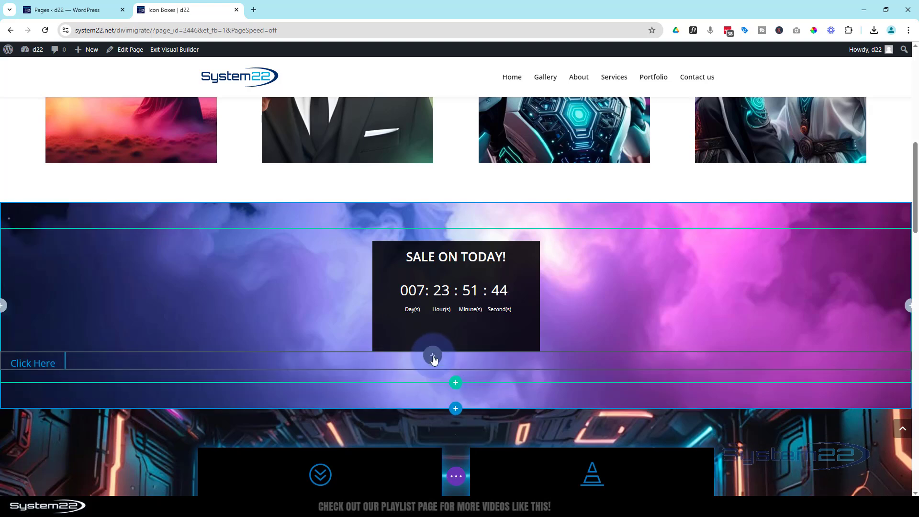
{"action": "left_click", "coordinate": [433, 359]}
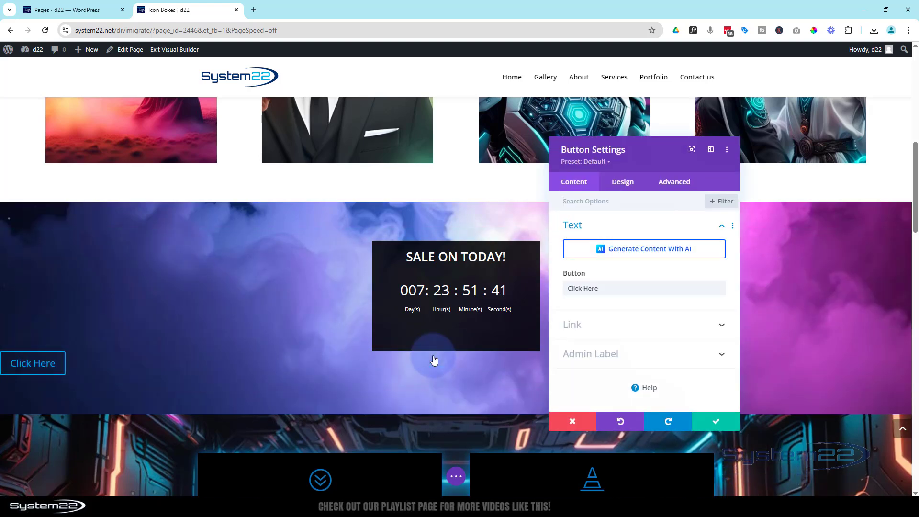
{"action": "left_click", "coordinate": [623, 186]}
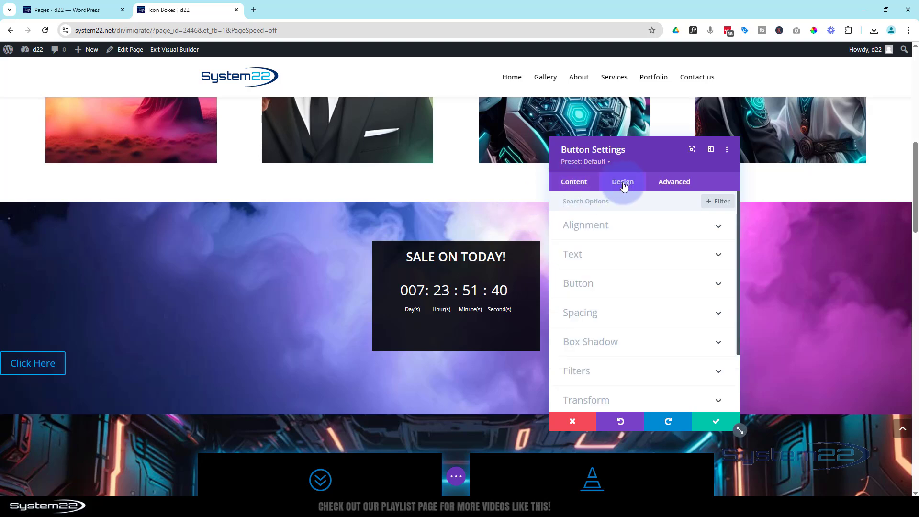
{"action": "left_click", "coordinate": [665, 236]}
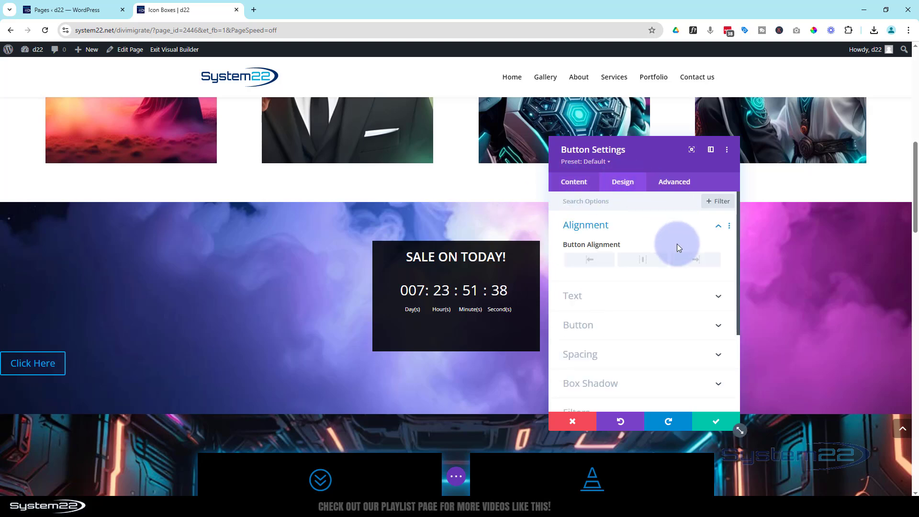
{"action": "left_click", "coordinate": [640, 262]}
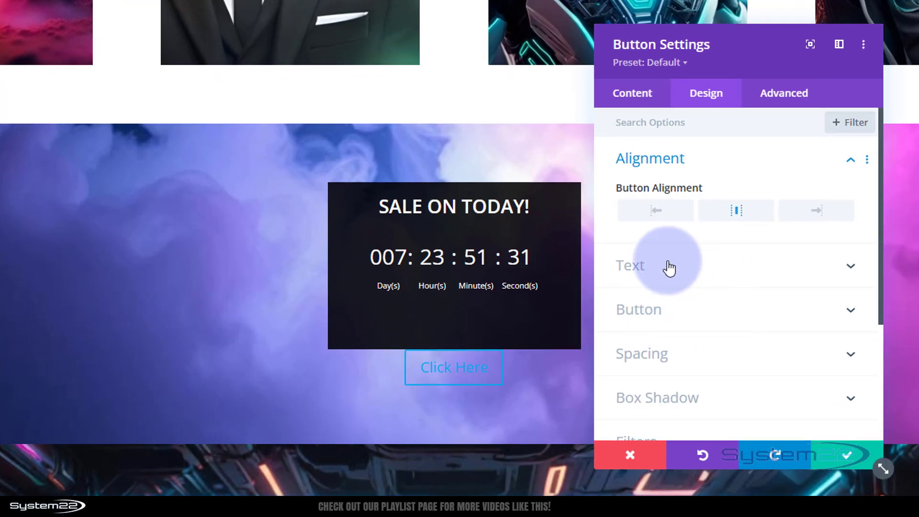
Enable custom styles for the button with white #ffffff text and a blue background
{"action": "left_click", "coordinate": [672, 320]}
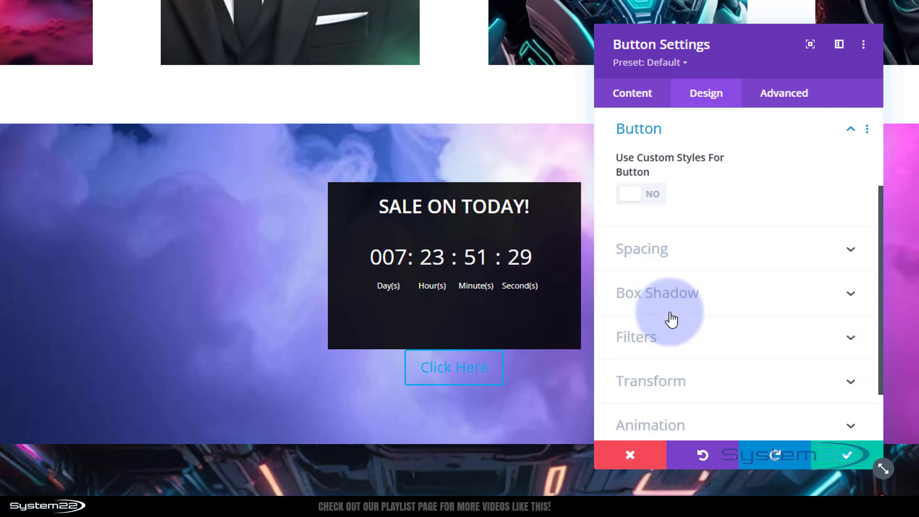
{"action": "left_click", "coordinate": [652, 196]}
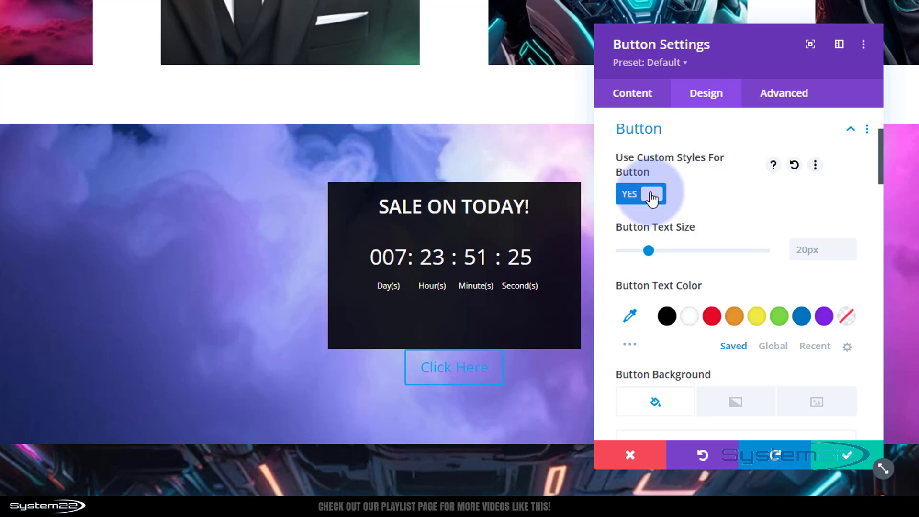
{"action": "left_click", "coordinate": [691, 318]}
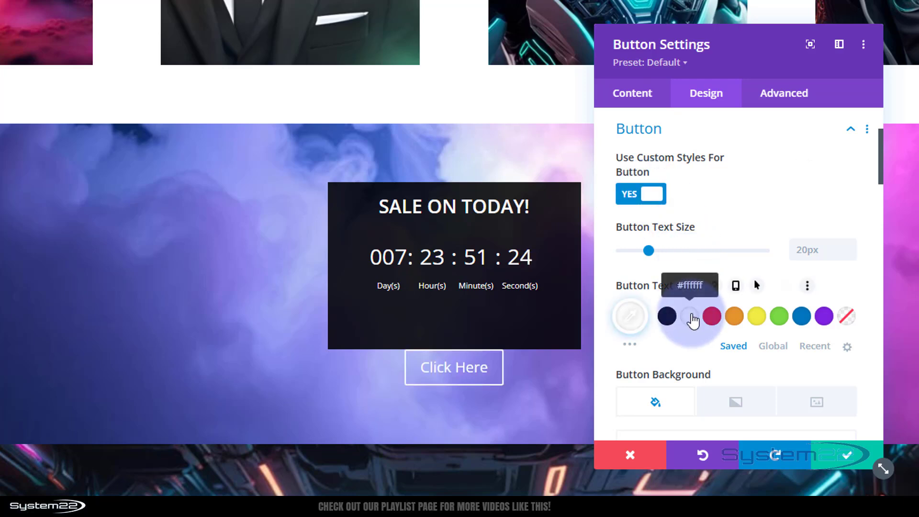
{"action": "scroll", "coordinate": [691, 302], "scroll_direction": "down", "scroll_amount": 5}
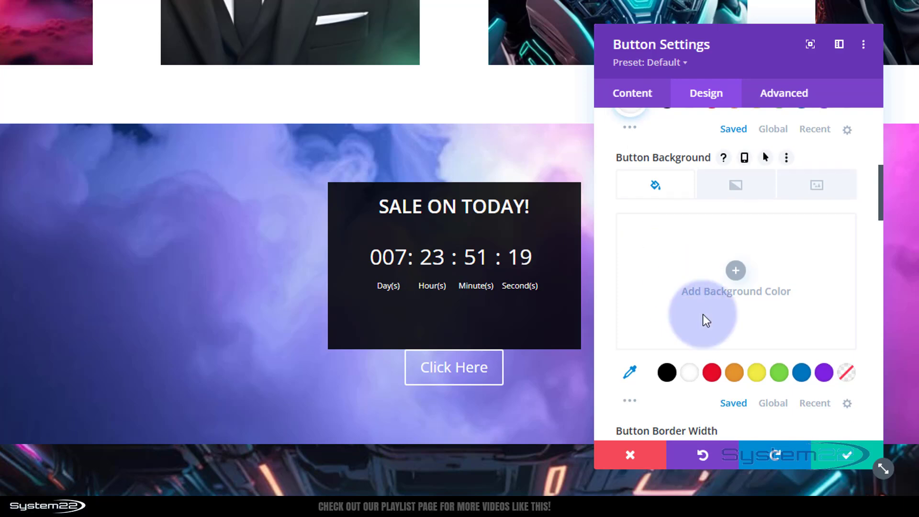
{"action": "left_click", "coordinate": [801, 375]}
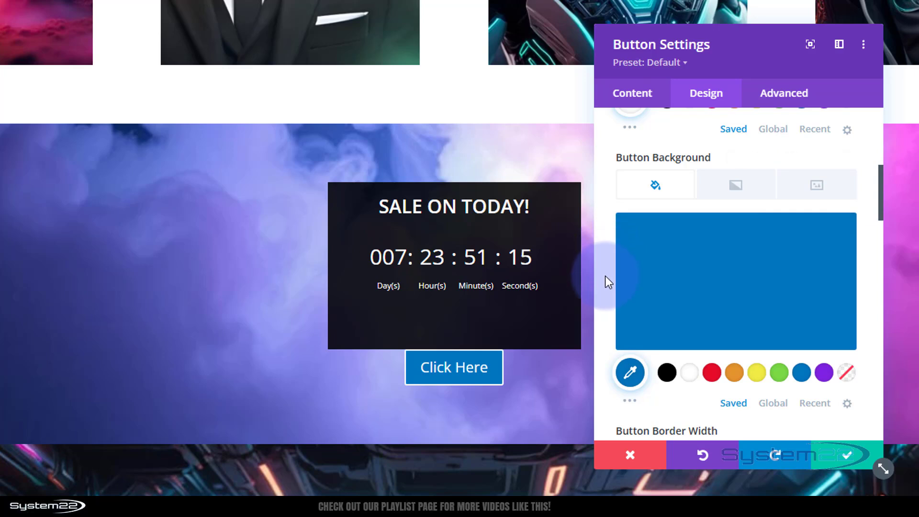
Set the button's hover background colour to purple #8300e9
{"action": "mouse_move", "coordinate": [651, 158]}
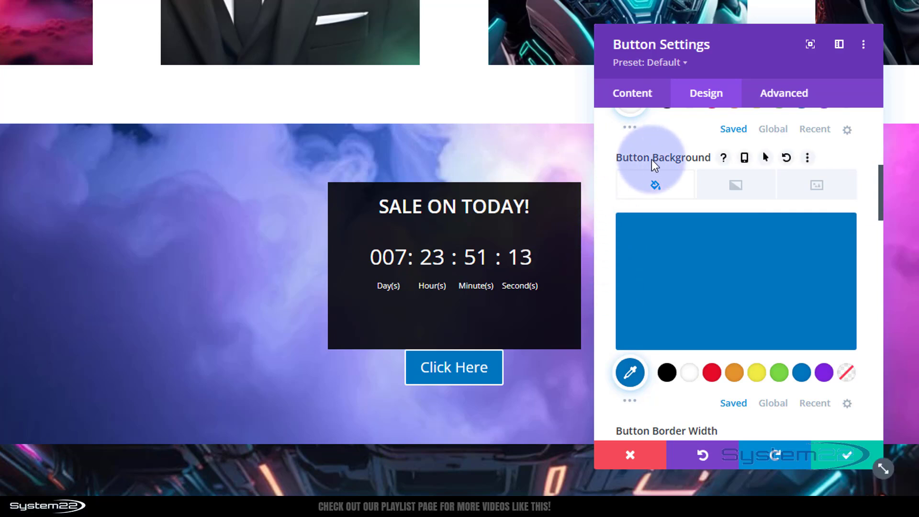
{"action": "left_click", "coordinate": [765, 160]}
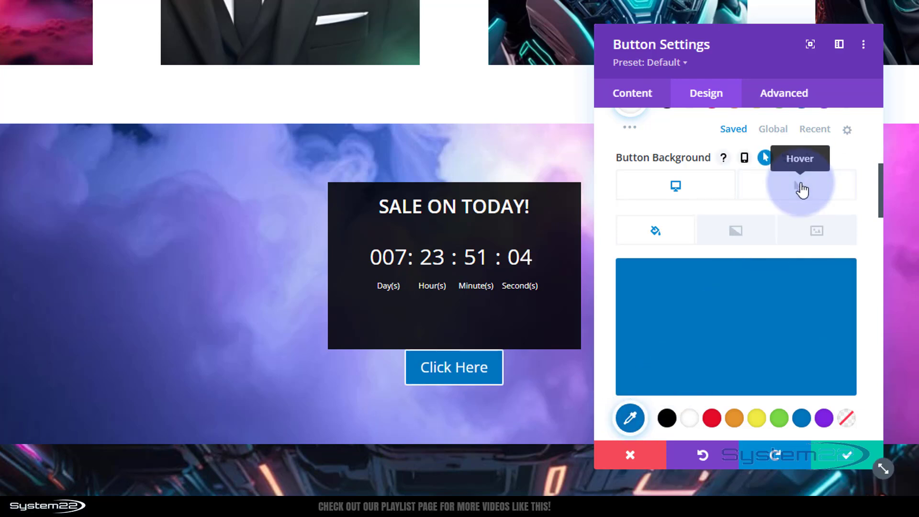
{"action": "left_click", "coordinate": [800, 188]}
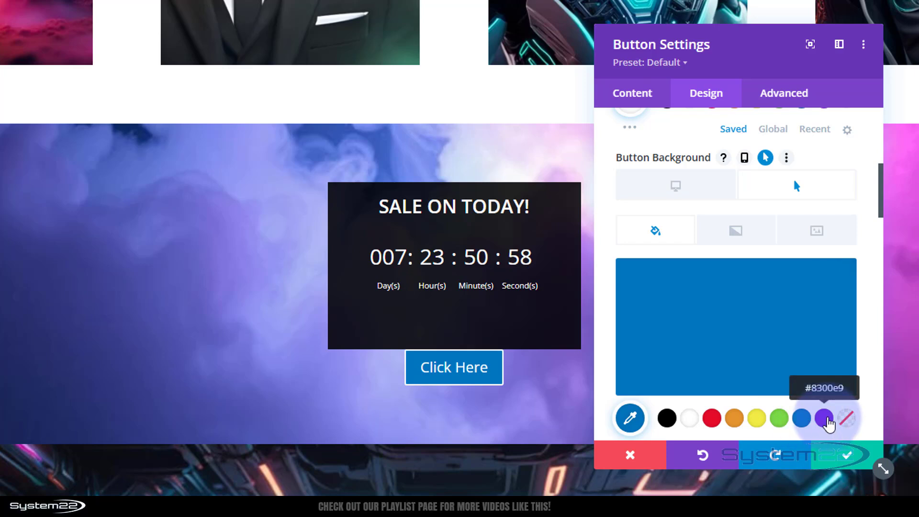
{"action": "left_click", "coordinate": [825, 419]}
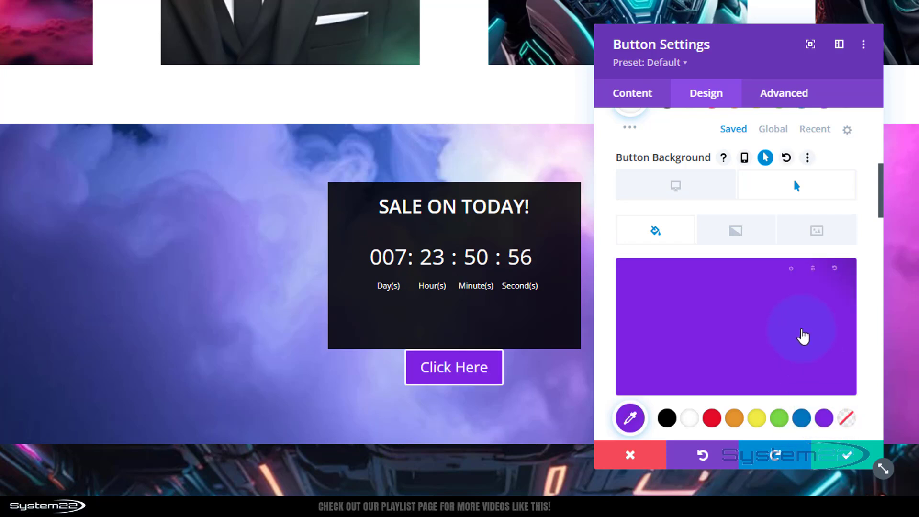
Reduce the button's border width to 0px and return the background setting to its default desktop state
{"action": "scroll", "coordinate": [777, 304], "scroll_direction": "down", "scroll_amount": 4}
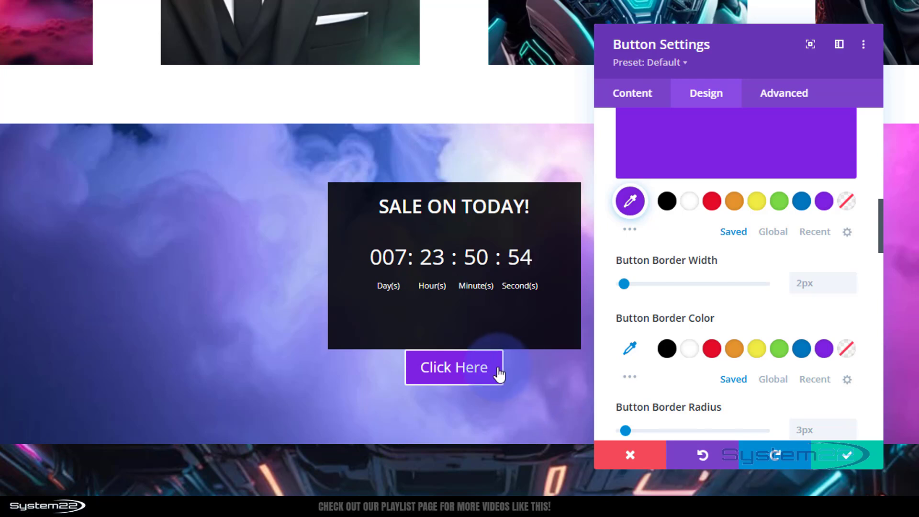
{"action": "left_click", "coordinate": [850, 288]}
{"action": "left_click", "coordinate": [850, 288]}
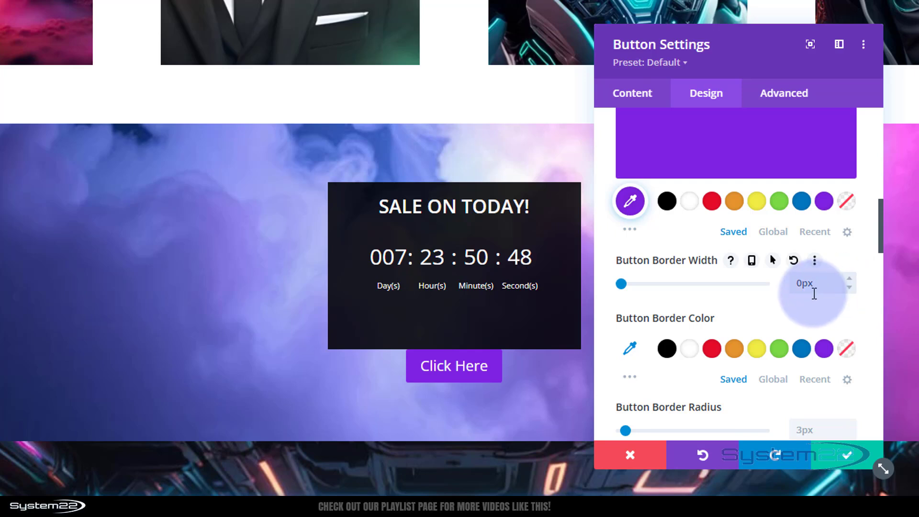
{"action": "scroll", "coordinate": [789, 307], "scroll_direction": "up", "scroll_amount": 2}
{"action": "scroll", "coordinate": [785, 309], "scroll_direction": "up", "scroll_amount": 2}
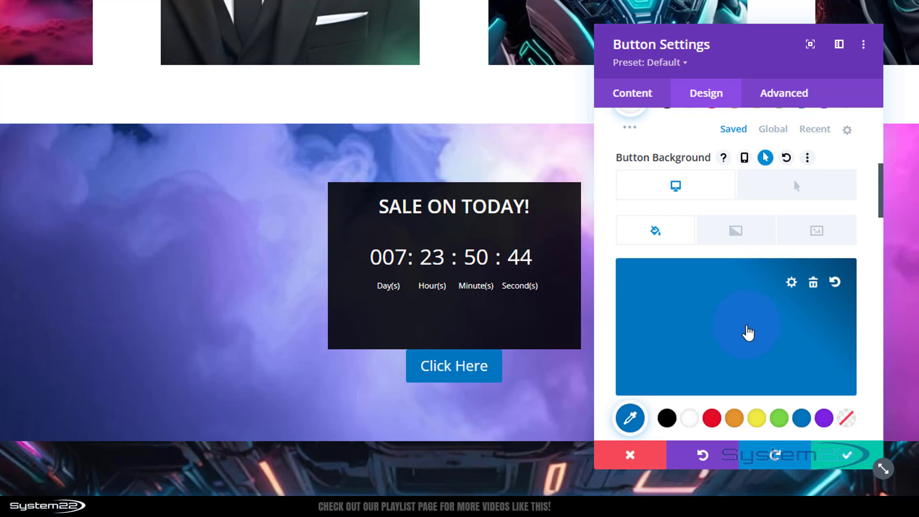
Set the button's font style to uppercase
{"action": "scroll", "coordinate": [747, 332], "scroll_direction": "down", "scroll_amount": 5}
{"action": "scroll", "coordinate": [748, 333], "scroll_direction": "down", "scroll_amount": 3}
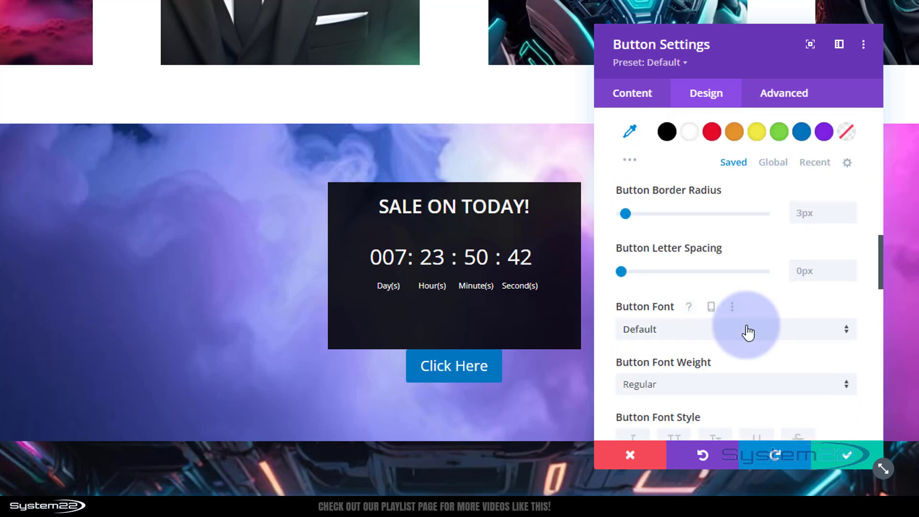
{"action": "scroll", "coordinate": [748, 333], "scroll_direction": "down", "scroll_amount": 2}
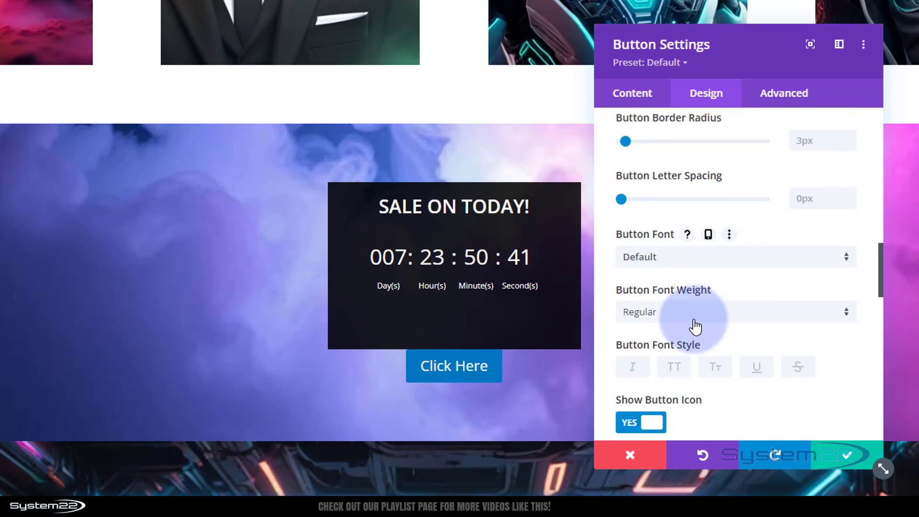
{"action": "left_click", "coordinate": [678, 375]}
{"action": "scroll", "coordinate": [679, 375], "scroll_direction": "down", "scroll_amount": 2}
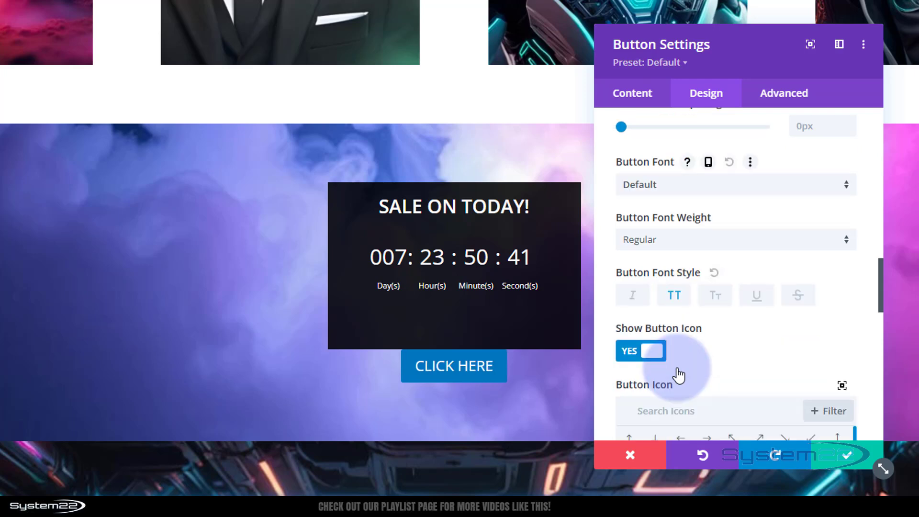
Try switching off the option that shows the button icon only on hover
{"action": "scroll", "coordinate": [743, 326], "scroll_direction": "down", "scroll_amount": 3}
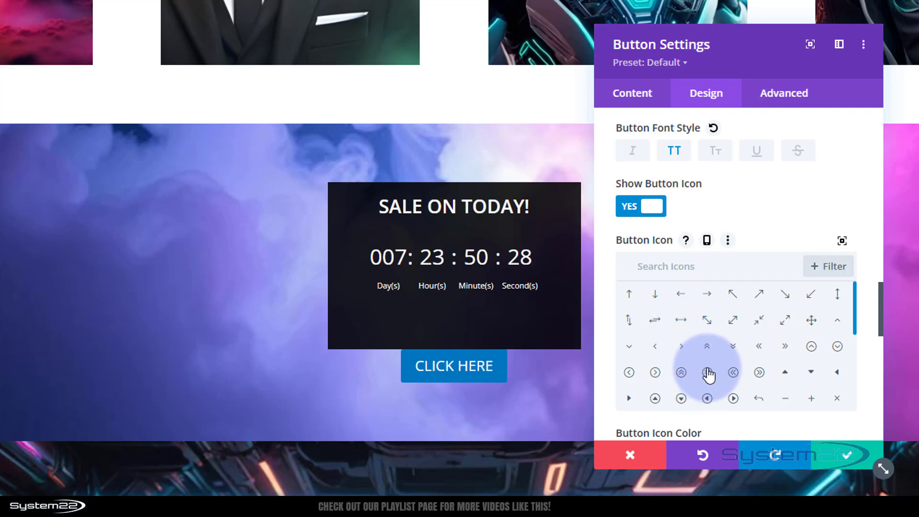
{"action": "scroll", "coordinate": [705, 370], "scroll_direction": "up", "scroll_amount": 2}
{"action": "scroll", "coordinate": [702, 363], "scroll_direction": "down", "scroll_amount": 6}
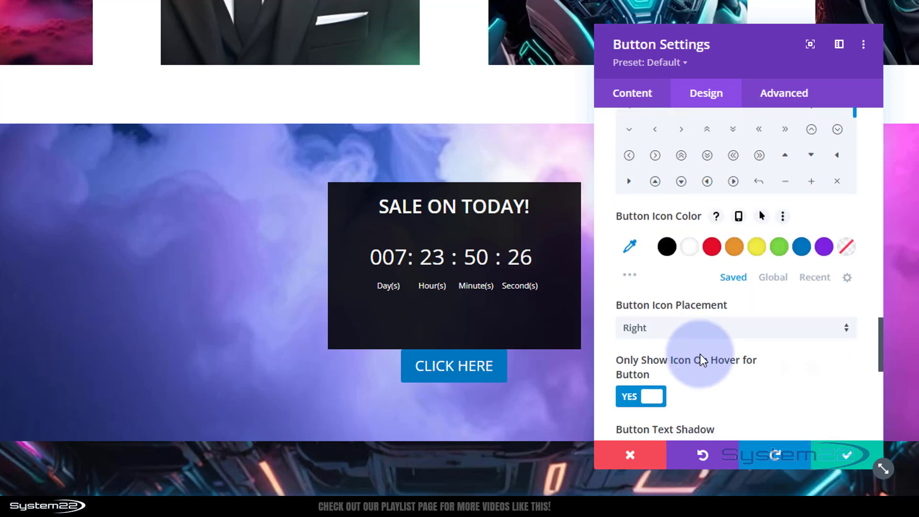
{"action": "left_click", "coordinate": [628, 400]}
{"action": "left_click", "coordinate": [652, 398]}
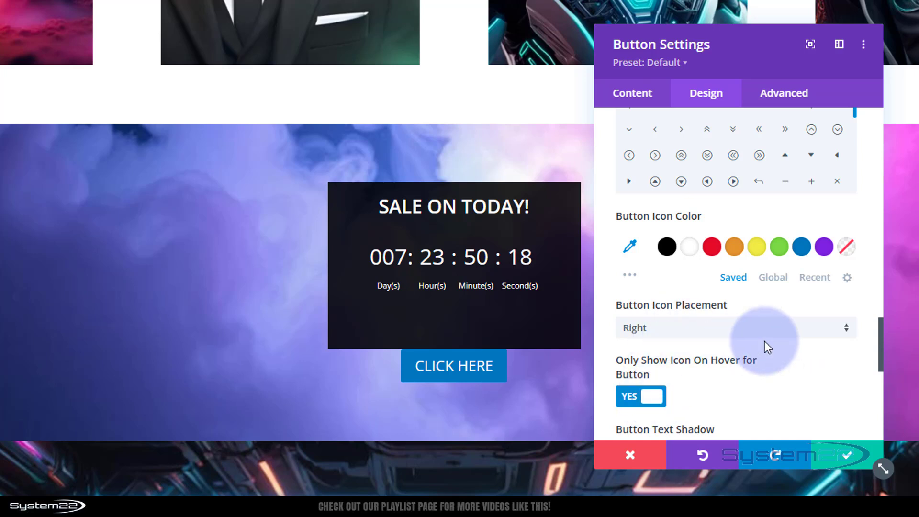
Apply the first text shadow preset to the button's text
{"action": "scroll", "coordinate": [720, 331], "scroll_direction": "down", "scroll_amount": 6}
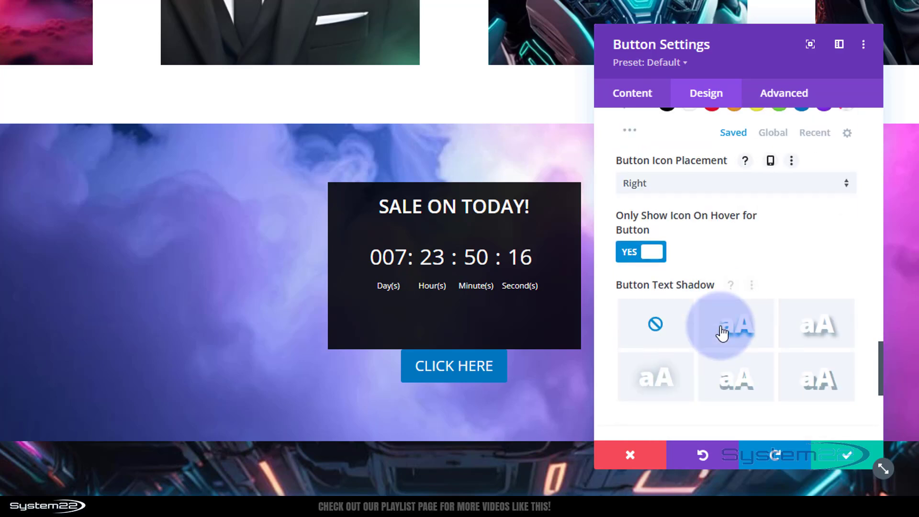
{"action": "left_click", "coordinate": [739, 191]}
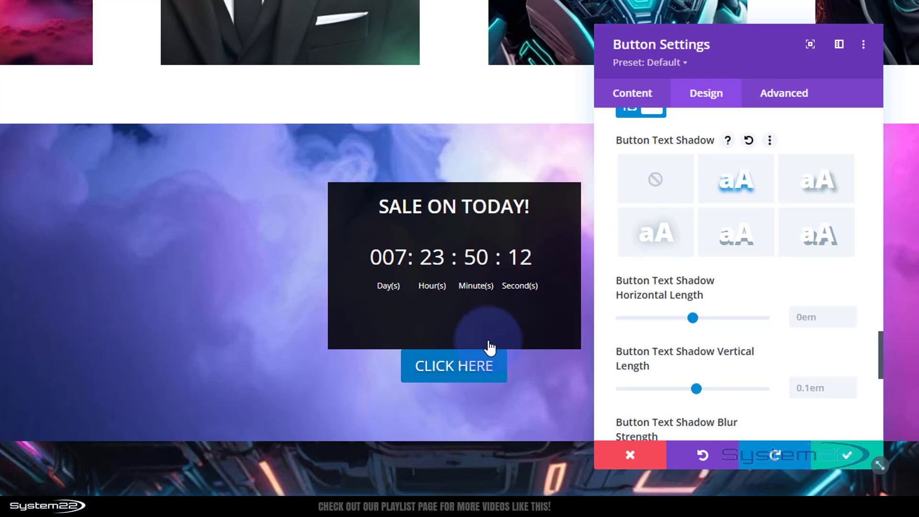
Set the button's border radius to 30px
{"action": "left_click", "coordinate": [746, 246]}
{"action": "scroll", "coordinate": [746, 247], "scroll_direction": "down", "scroll_amount": 5}
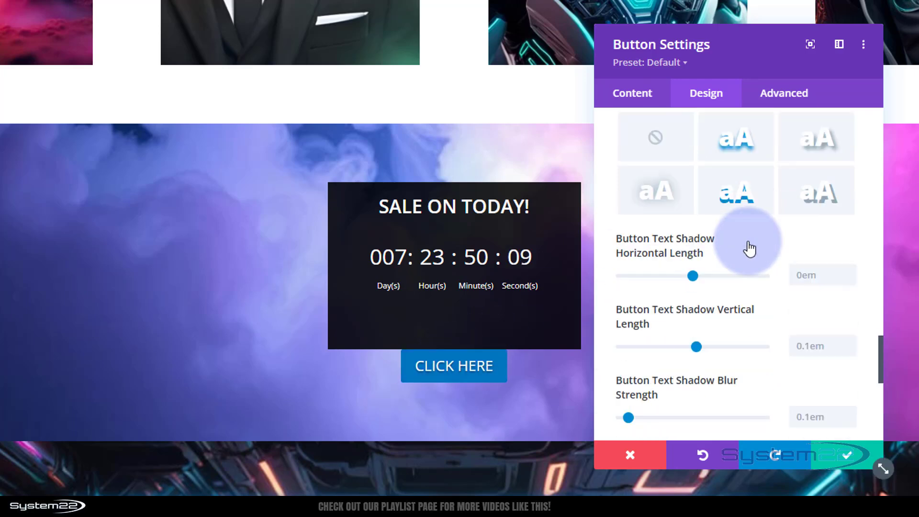
{"action": "scroll", "coordinate": [734, 254], "scroll_direction": "up", "scroll_amount": 4}
{"action": "scroll", "coordinate": [736, 261], "scroll_direction": "up", "scroll_amount": 8}
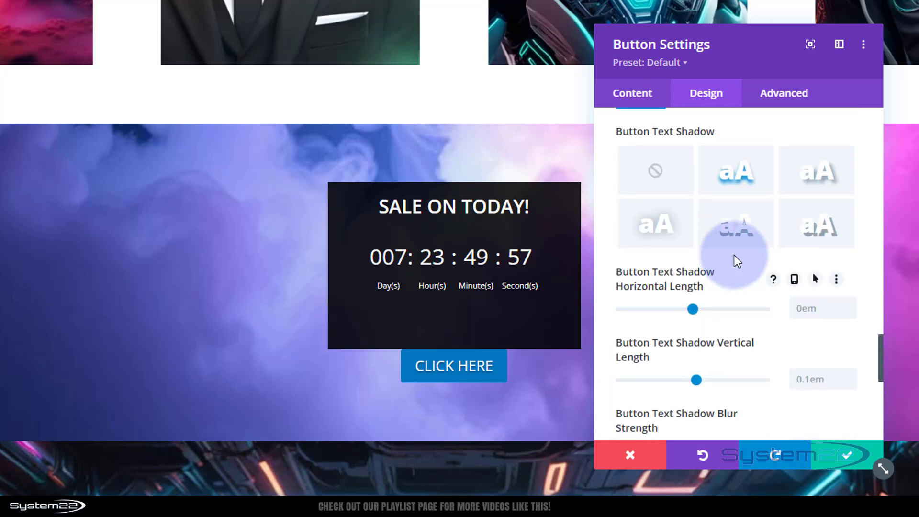
{"action": "scroll", "coordinate": [735, 263], "scroll_direction": "up", "scroll_amount": 6}
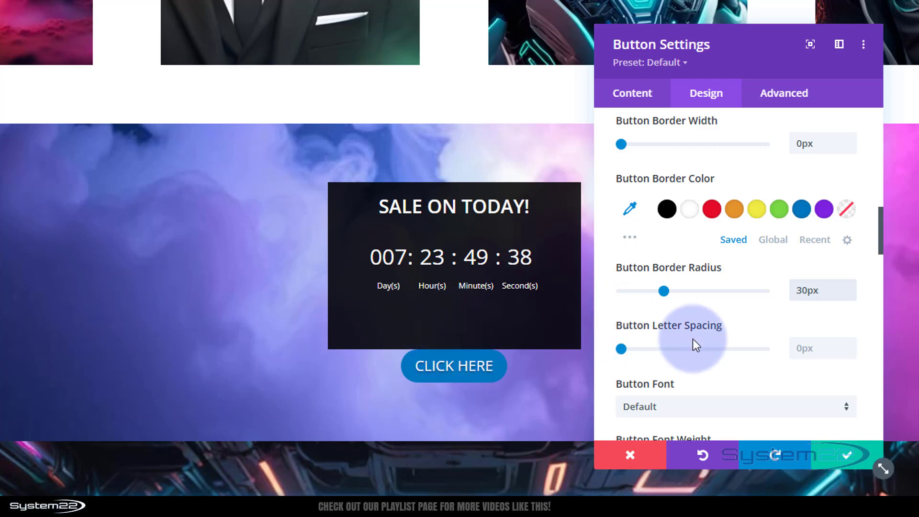
Give the button a top margin of -25px so it overlaps the countdown box's lower edge, and save the button's settings
{"action": "scroll", "coordinate": [746, 301], "scroll_direction": "down", "scroll_amount": 5}
{"action": "scroll", "coordinate": [746, 301], "scroll_direction": "down", "scroll_amount": 8}
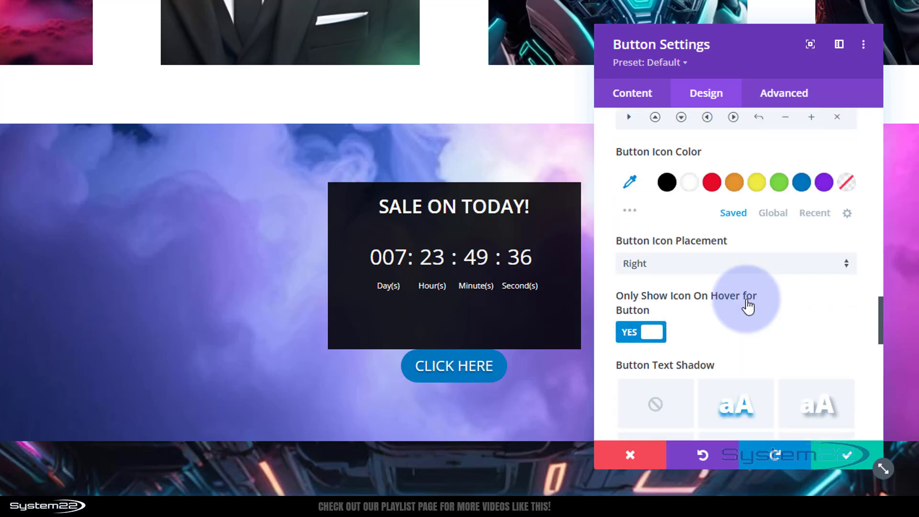
{"action": "scroll", "coordinate": [747, 301], "scroll_direction": "down", "scroll_amount": 5}
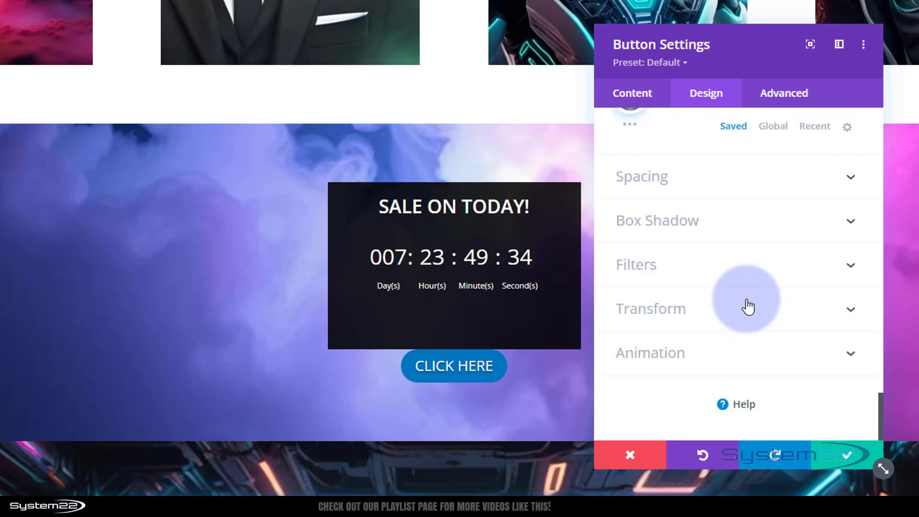
{"action": "left_click", "coordinate": [741, 182]}
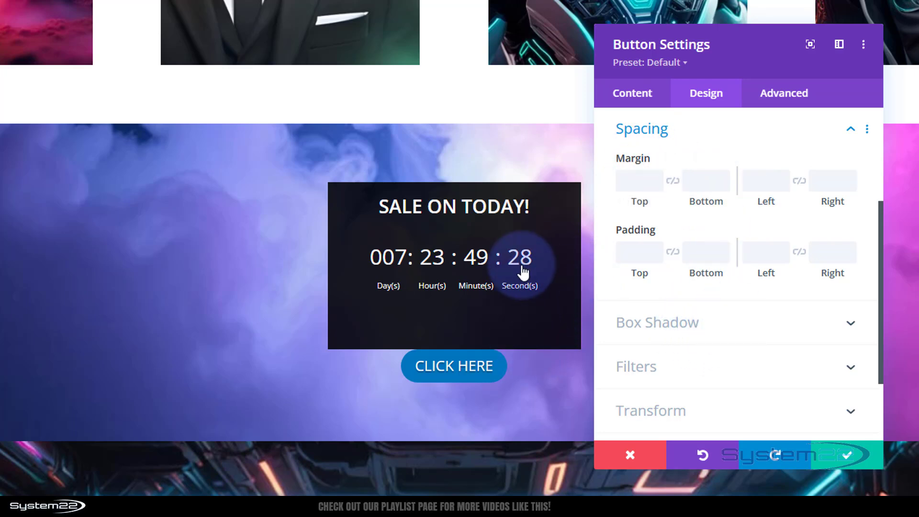
{"action": "left_click", "coordinate": [655, 186]}
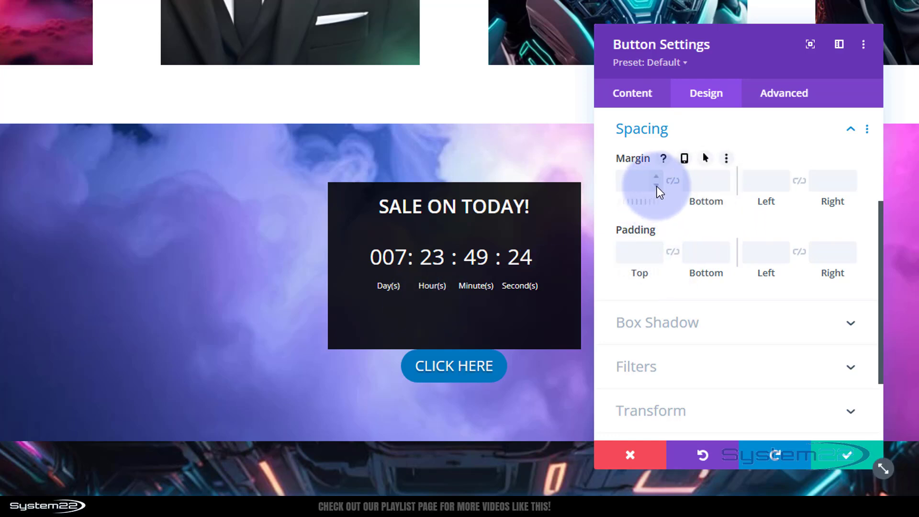
{"action": "left_click", "coordinate": [656, 186]}
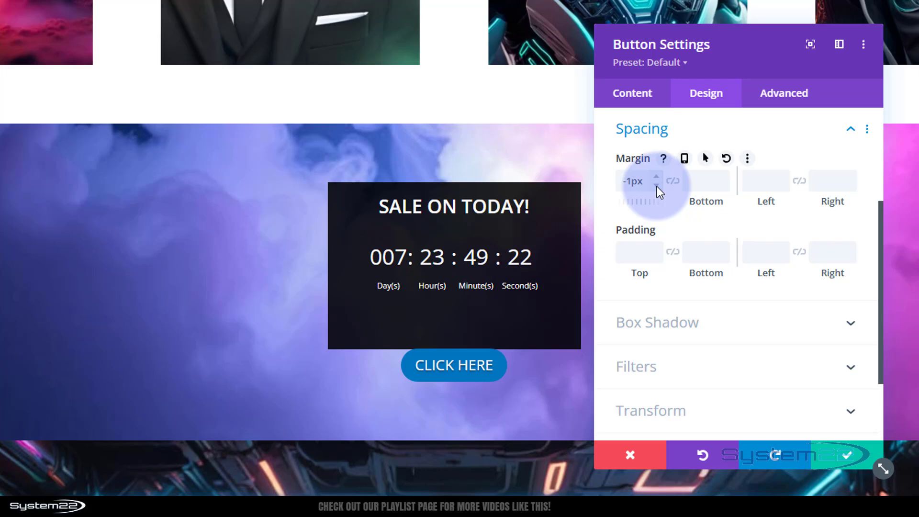
{"action": "left_click", "coordinate": [656, 185]}
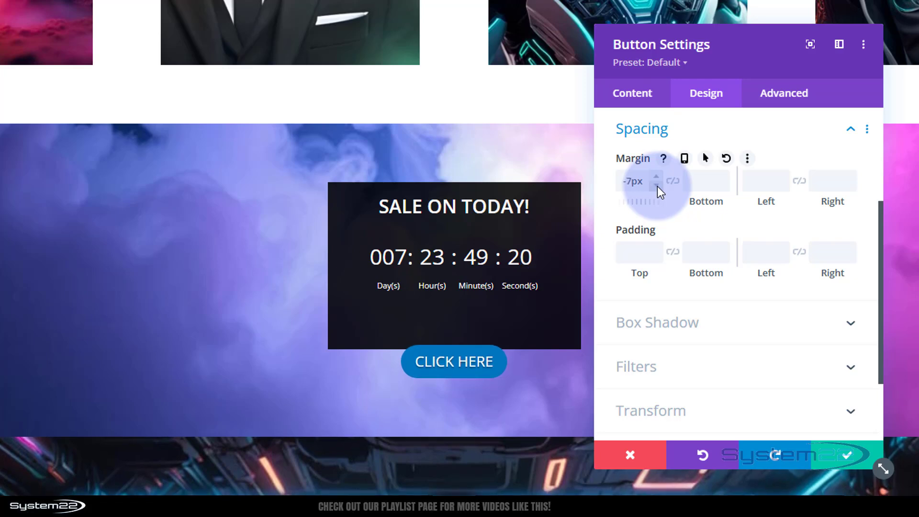
{"action": "left_click", "coordinate": [657, 186]}
{"action": "left_click", "coordinate": [658, 186]}
{"action": "left_click", "coordinate": [658, 185]}
{"action": "left_click", "coordinate": [659, 186]}
{"action": "left_click", "coordinate": [660, 186]}
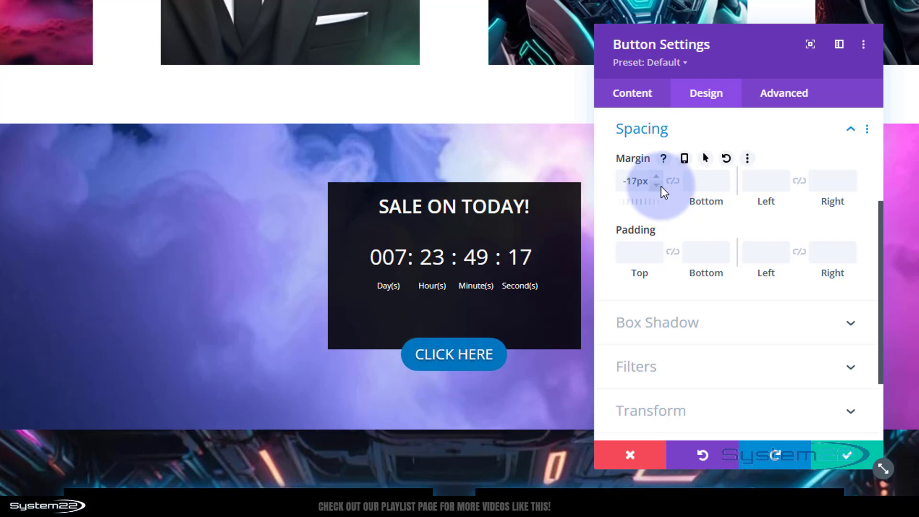
{"action": "left_click", "coordinate": [661, 185]}
{"action": "left_click", "coordinate": [661, 186]}
{"action": "left_click", "coordinate": [661, 186]}
{"action": "left_click", "coordinate": [662, 186]}
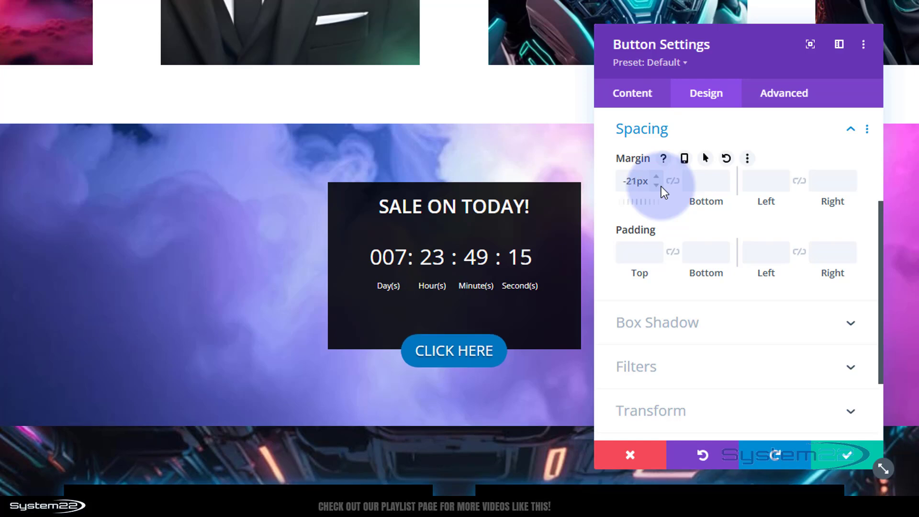
{"action": "left_click", "coordinate": [662, 186]}
{"action": "left_click", "coordinate": [662, 186]}
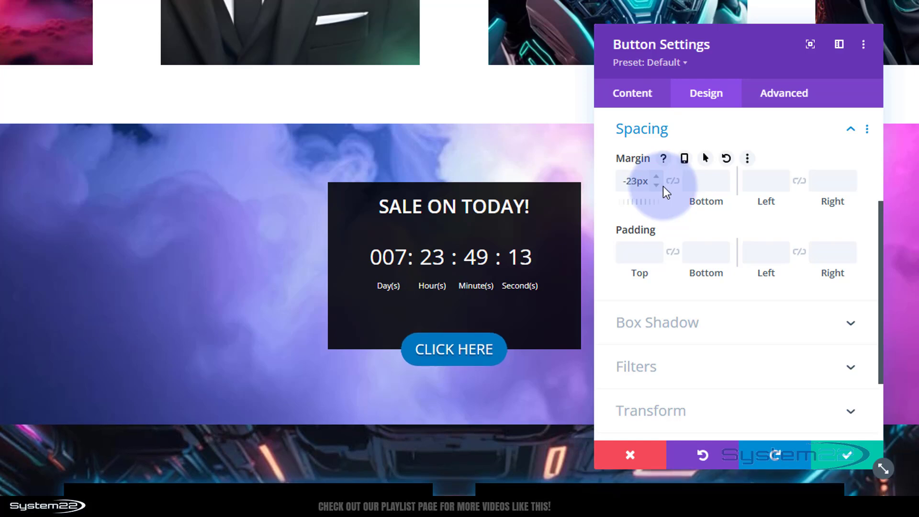
{"action": "left_click", "coordinate": [662, 186]}
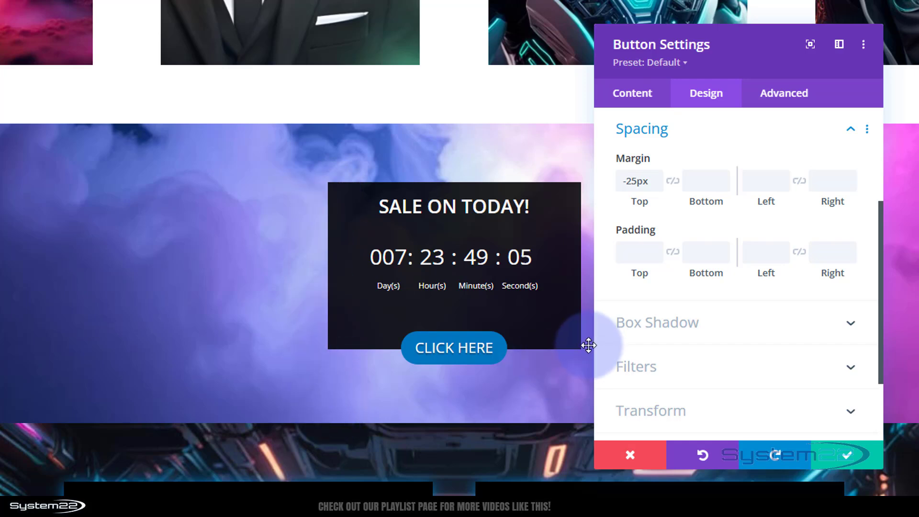
{"action": "scroll", "coordinate": [684, 419], "scroll_direction": "up", "scroll_amount": 4}
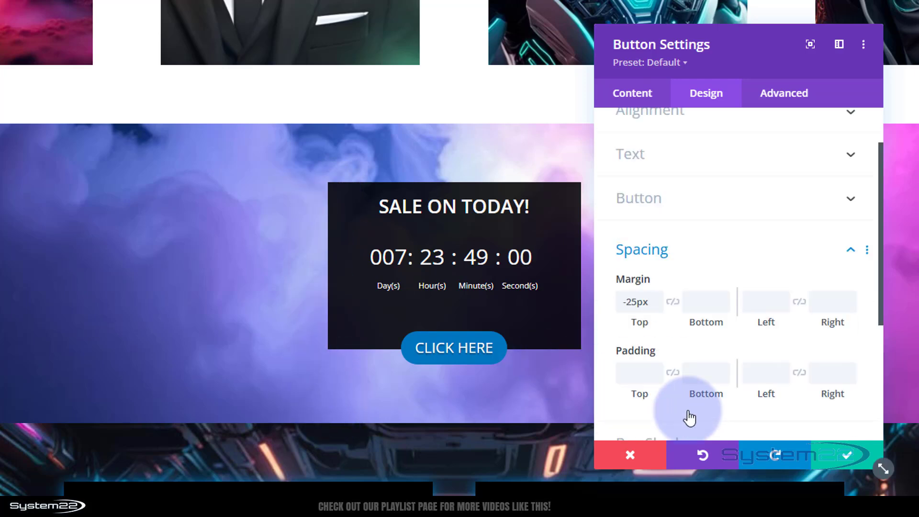
{"action": "left_click", "coordinate": [694, 302]}
{"action": "left_click", "coordinate": [846, 455]}
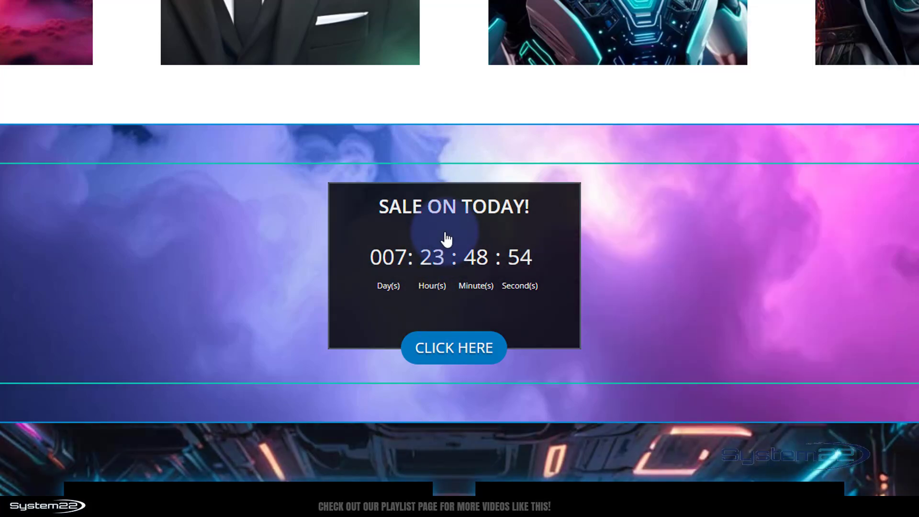
Round all four corners of the countdown timer box to 30px and save the module's settings
{"action": "mouse_move", "coordinate": [446, 238]}
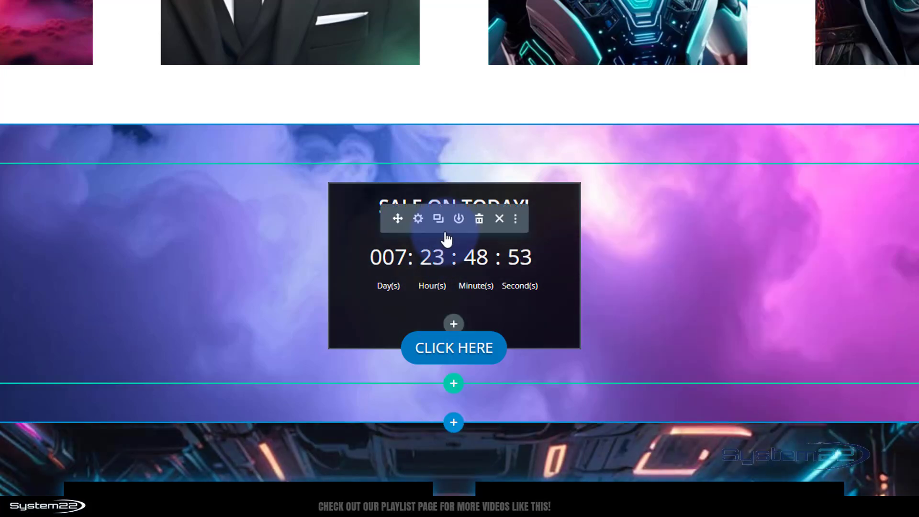
{"action": "left_click", "coordinate": [419, 219]}
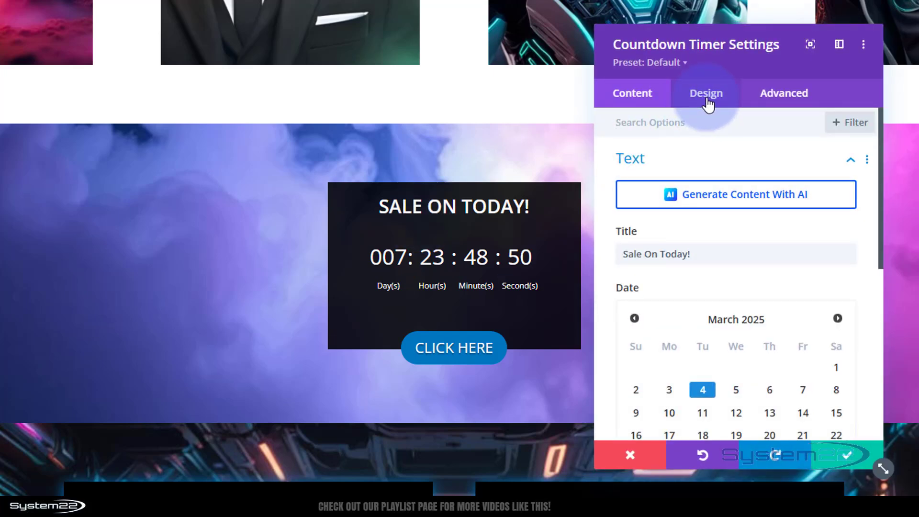
{"action": "left_click", "coordinate": [706, 98]}
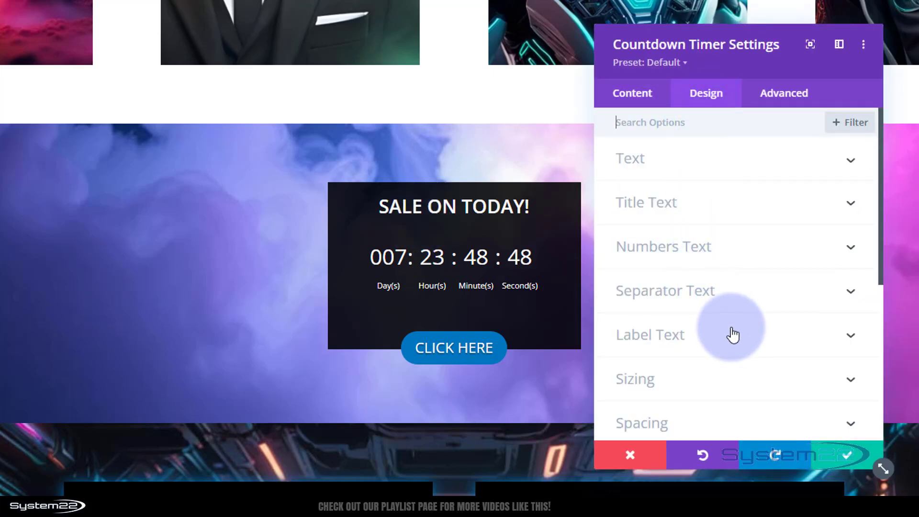
{"action": "scroll", "coordinate": [735, 325], "scroll_direction": "down", "scroll_amount": 5}
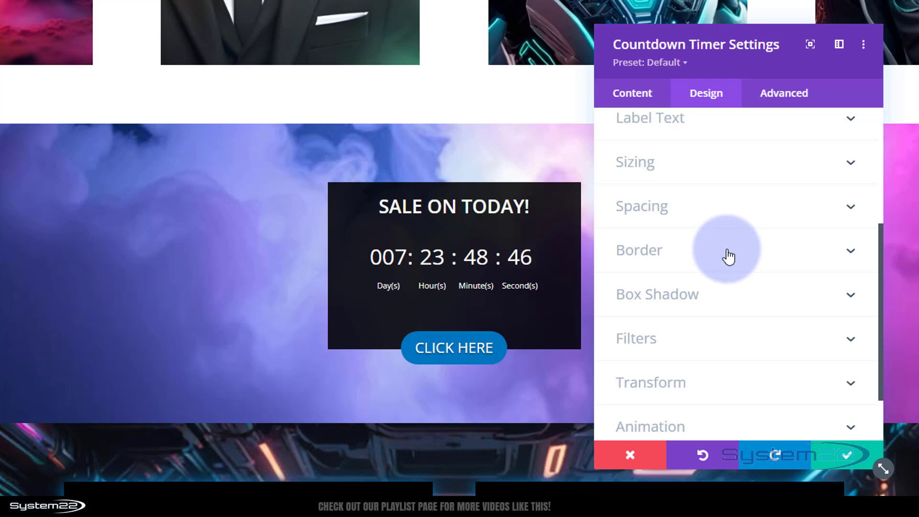
{"action": "left_click", "coordinate": [728, 257]}
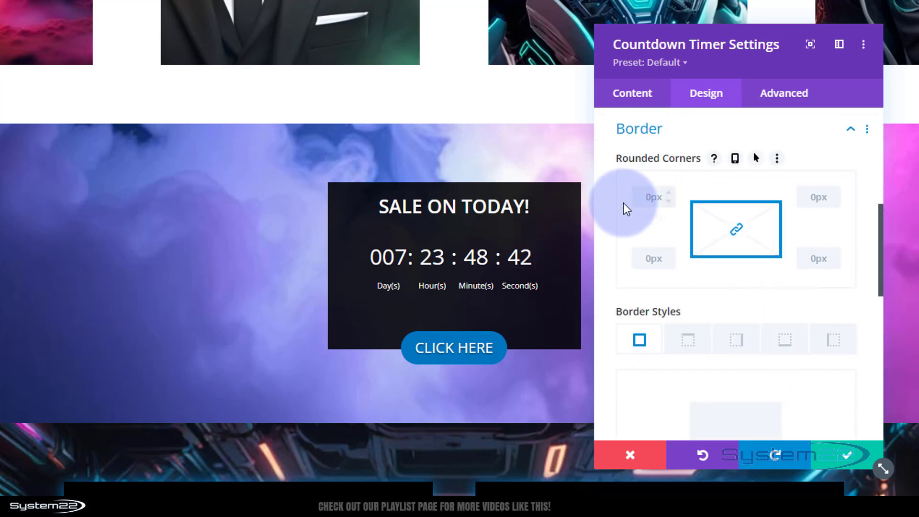
{"action": "left_click", "coordinate": [653, 197]}
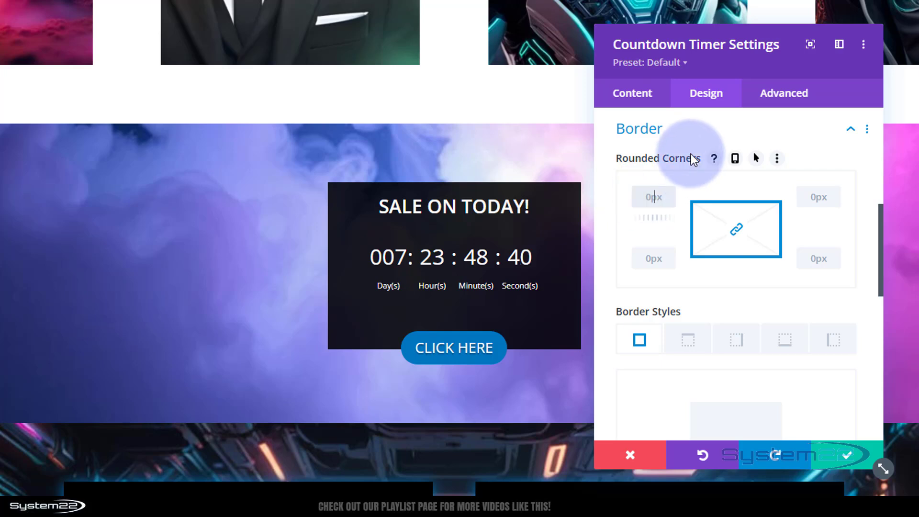
{"action": "type", "text": "30px"}
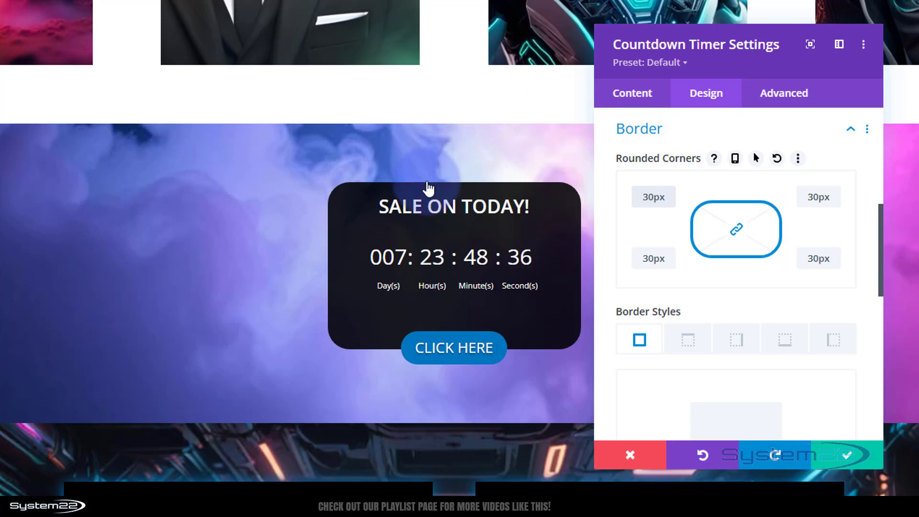
{"action": "left_click", "coordinate": [844, 456]}
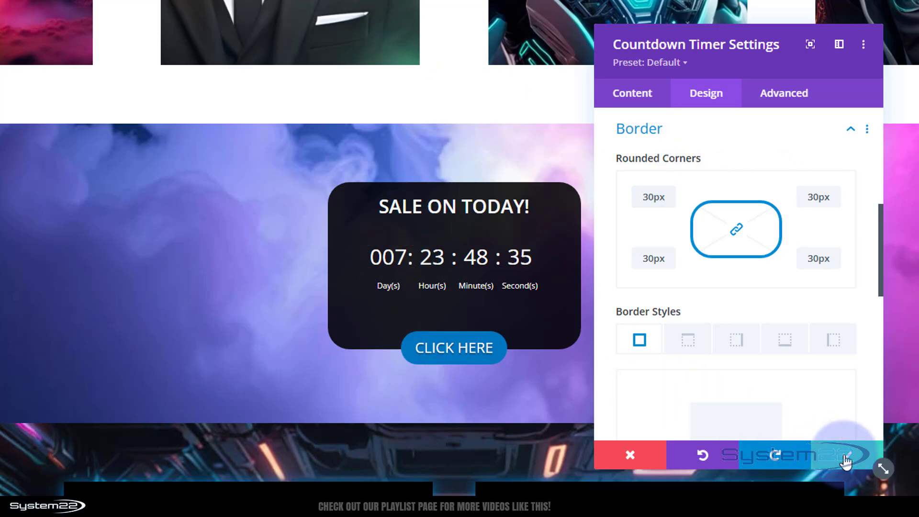
Set the countdown row's sticky position to Stick to Top and check how it behaves while the page scrolls
{"action": "scroll", "coordinate": [860, 309], "scroll_direction": "up", "scroll_amount": 4}
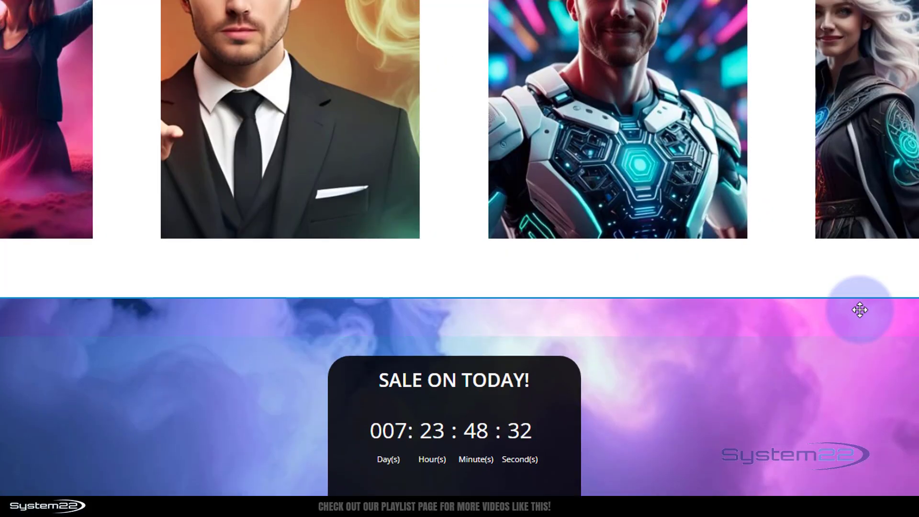
{"action": "scroll", "coordinate": [860, 310], "scroll_direction": "down", "scroll_amount": 5}
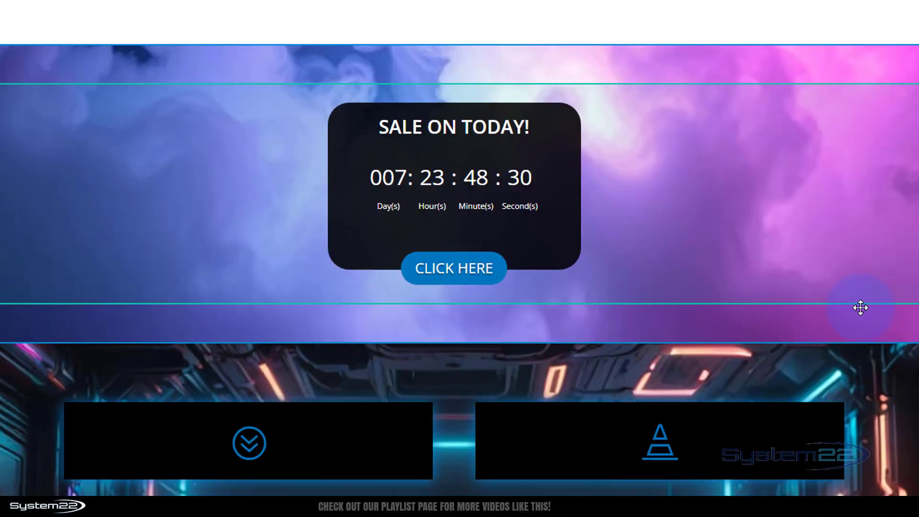
{"action": "scroll", "coordinate": [861, 309], "scroll_direction": "down", "scroll_amount": 4}
{"action": "scroll", "coordinate": [862, 316], "scroll_direction": "down", "scroll_amount": 2}
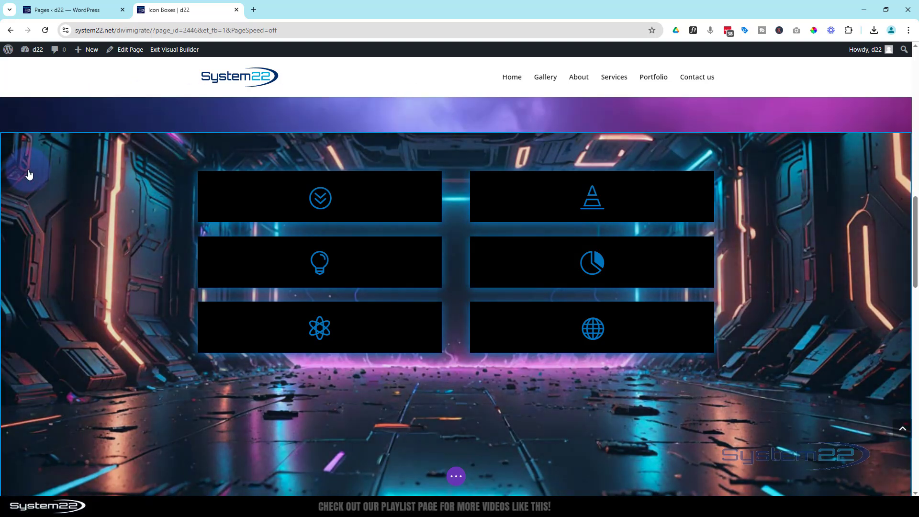
{"action": "scroll", "coordinate": [29, 173], "scroll_direction": "up", "scroll_amount": 6}
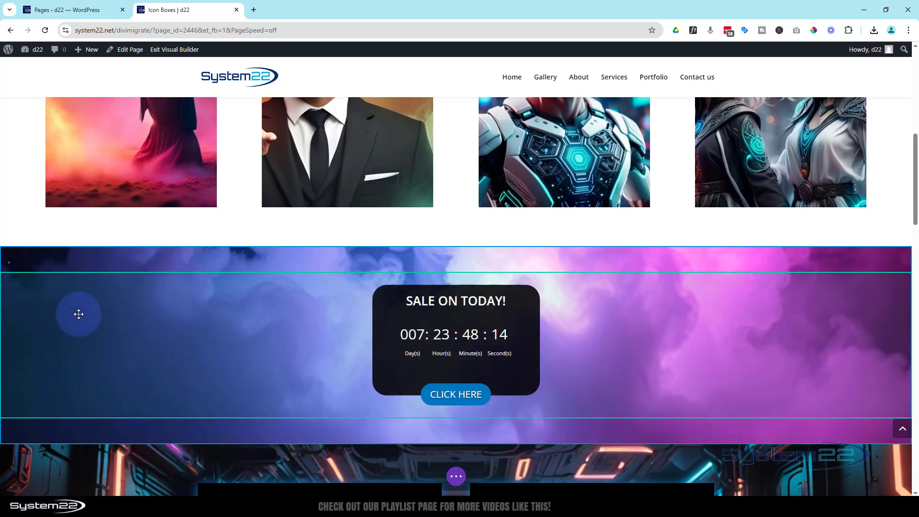
{"action": "mouse_move", "coordinate": [79, 314]}
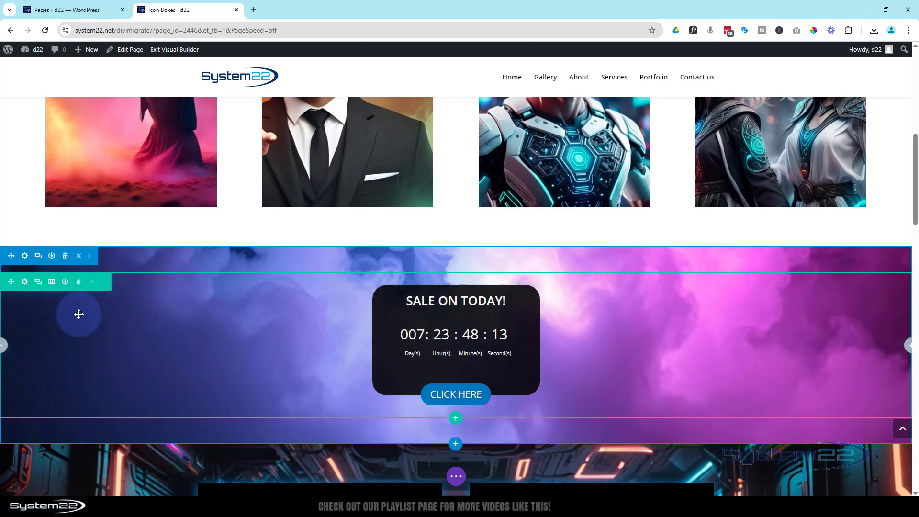
{"action": "left_click", "coordinate": [25, 283]}
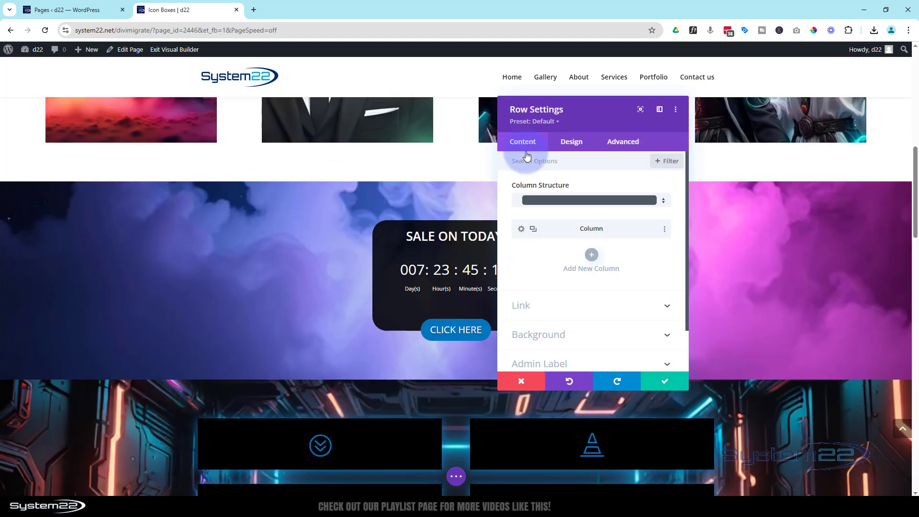
{"action": "left_click", "coordinate": [623, 145]}
{"action": "scroll", "coordinate": [617, 166], "scroll_direction": "down", "scroll_amount": 1}
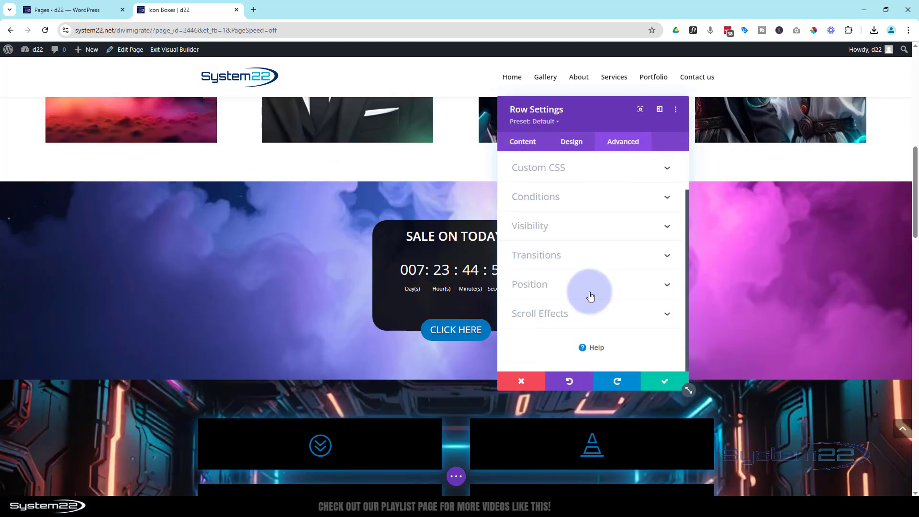
{"action": "left_click", "coordinate": [588, 314]}
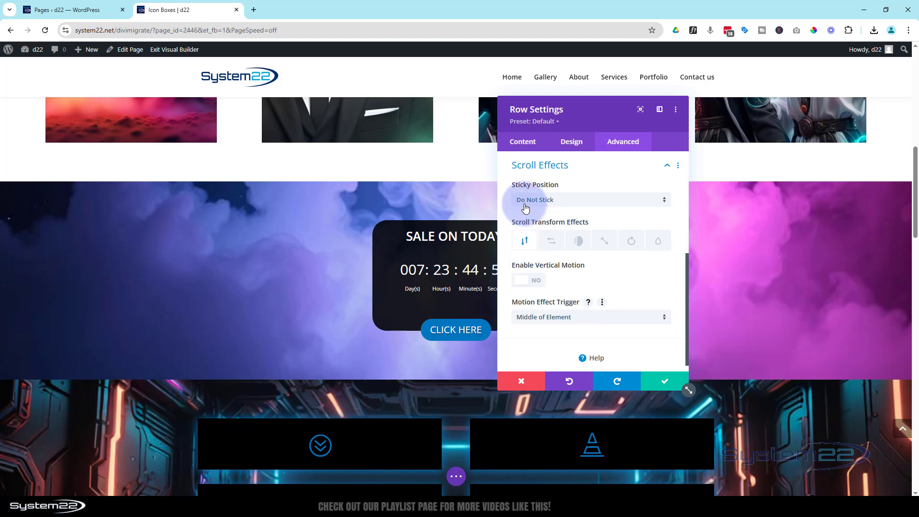
{"action": "left_click", "coordinate": [579, 202]}
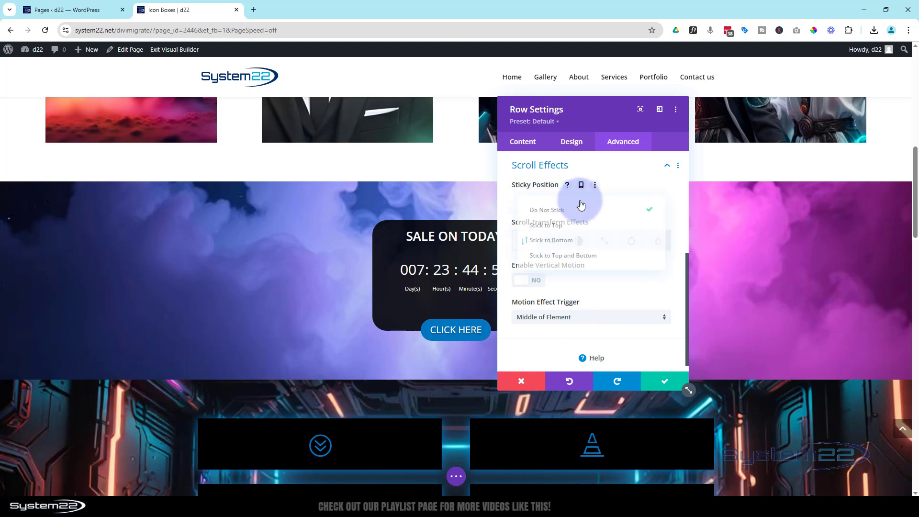
{"action": "left_click", "coordinate": [568, 226]}
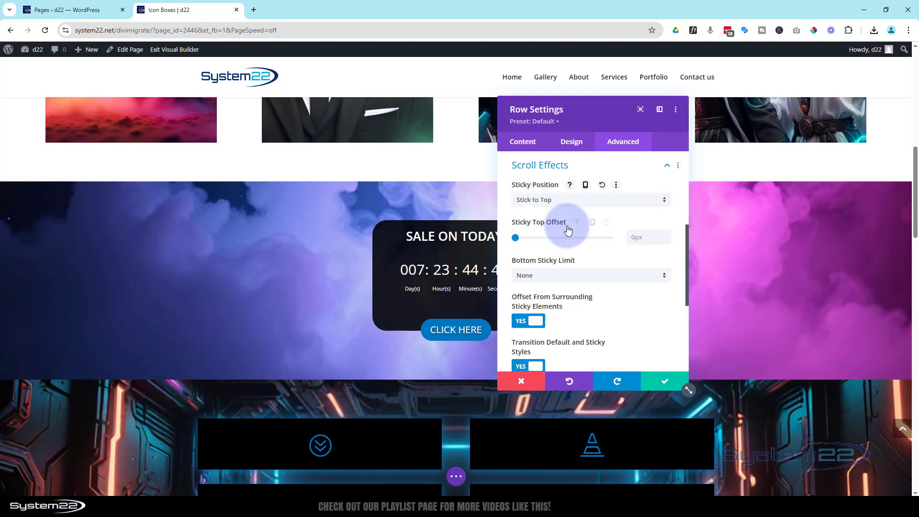
{"action": "scroll", "coordinate": [275, 298], "scroll_direction": "down", "scroll_amount": 10}
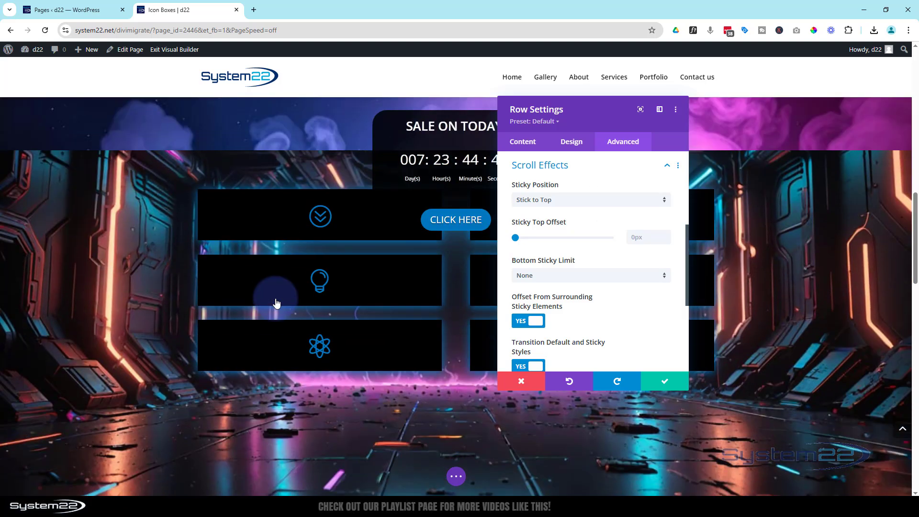
{"action": "scroll", "coordinate": [276, 302], "scroll_direction": "up", "scroll_amount": 5}
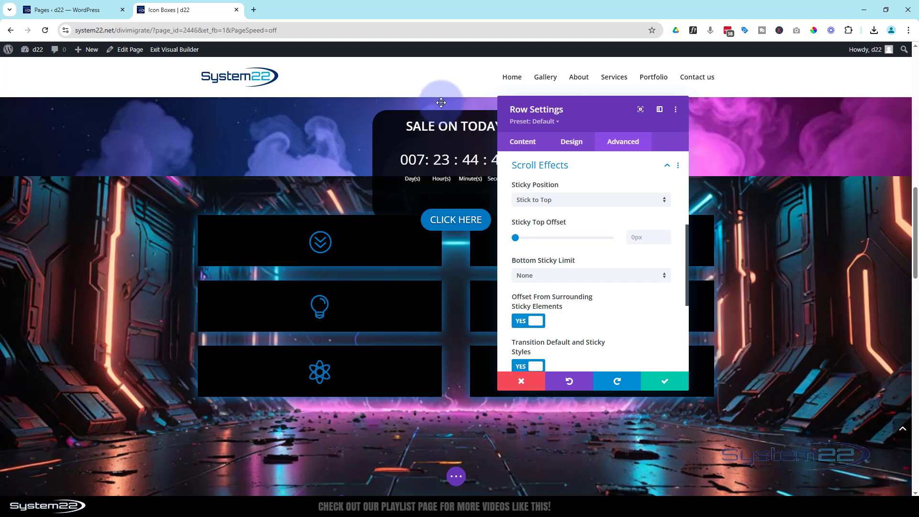
Try a top padding of 0px on the countdown row, clear it again and compare how the row sticks
{"action": "left_click", "coordinate": [574, 145]}
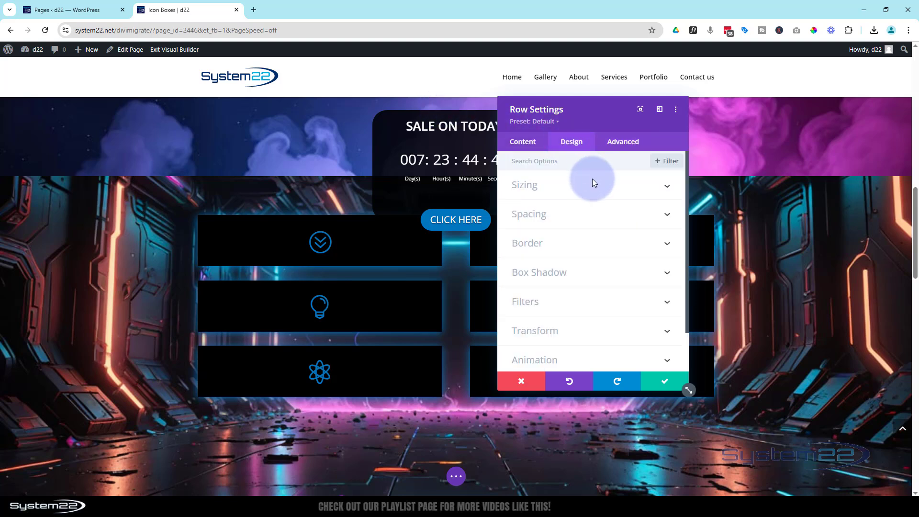
{"action": "left_click", "coordinate": [585, 214]}
{"action": "left_click", "coordinate": [534, 255]}
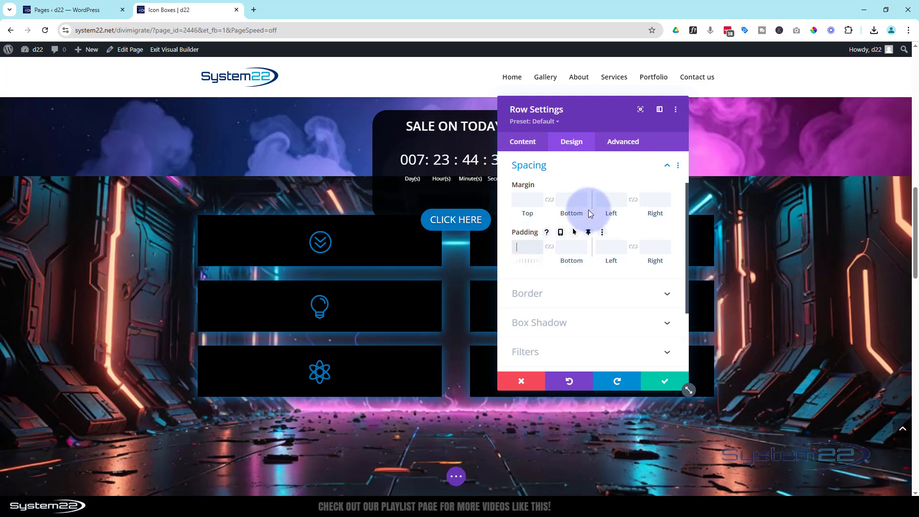
{"action": "type", "text": "0"}
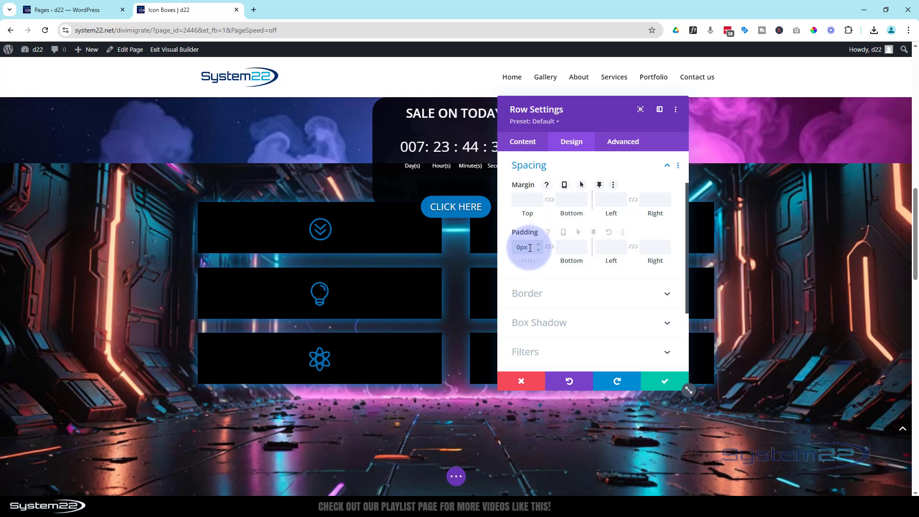
{"action": "left_click_drag", "start_coordinate": [529, 247], "coordinate": [511, 249]}
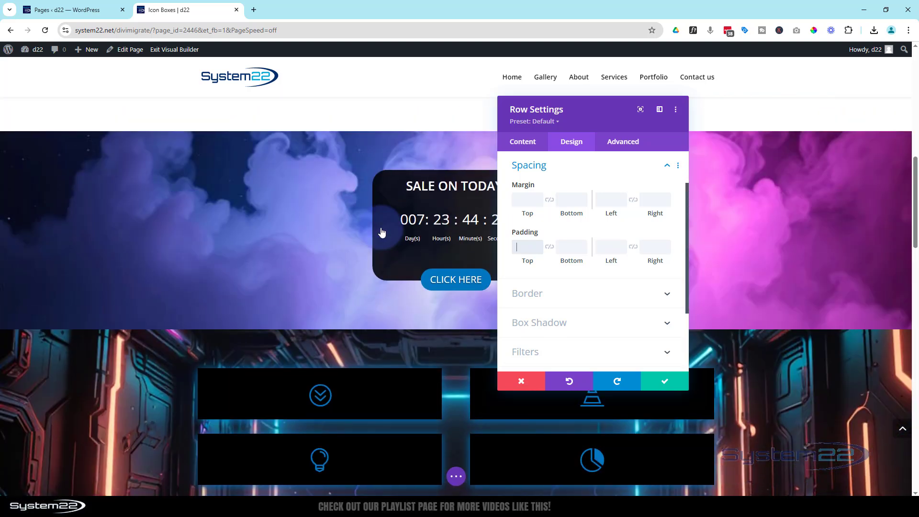
{"action": "scroll", "coordinate": [381, 233], "scroll_direction": "down", "scroll_amount": 2}
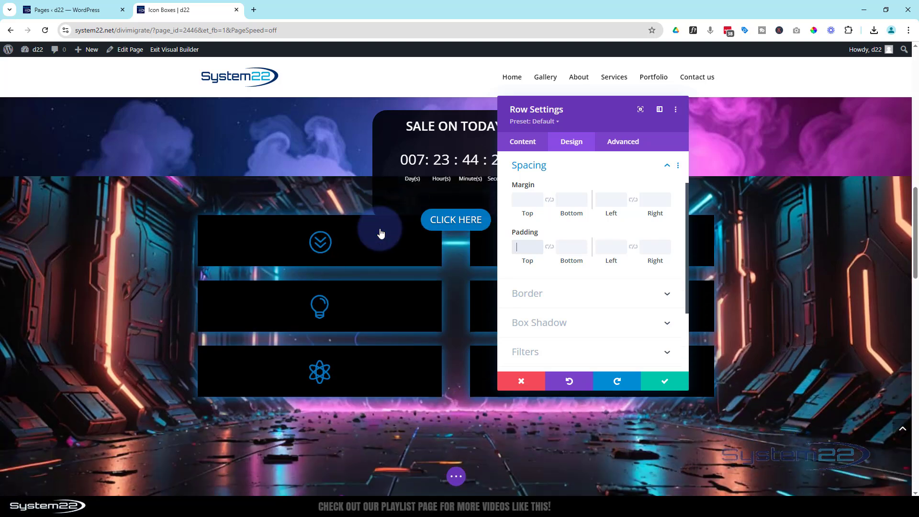
Enable sticky styling for the row's width and set its sticky width to 350px
{"action": "left_click", "coordinate": [582, 175]}
{"action": "scroll", "coordinate": [568, 205], "scroll_direction": "up", "scroll_amount": 2}
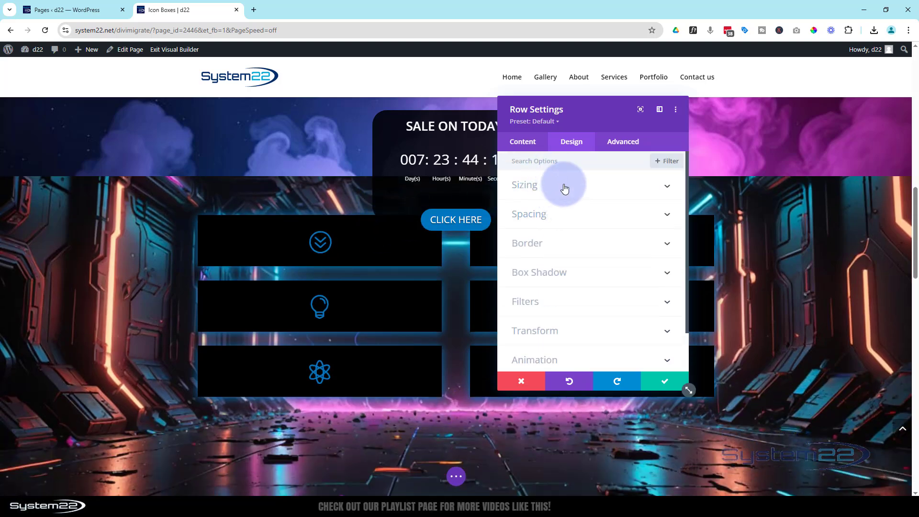
{"action": "left_click", "coordinate": [566, 190]}
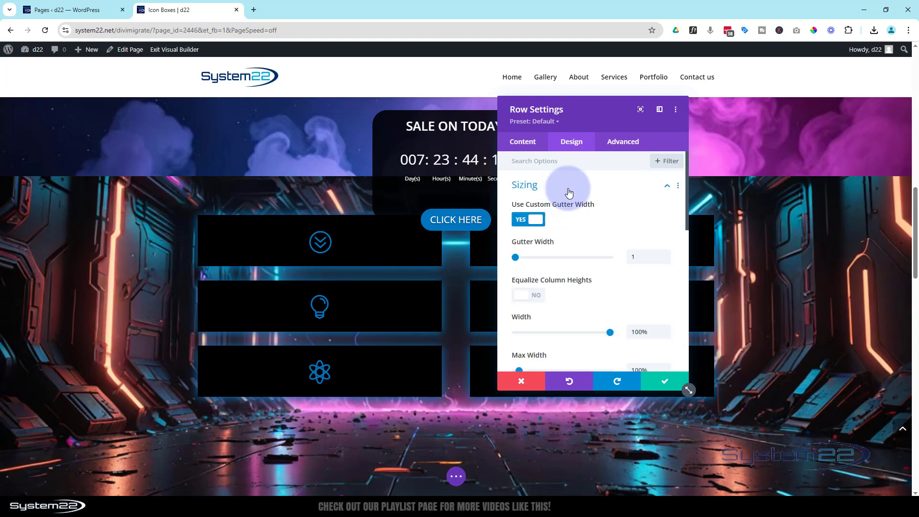
{"action": "scroll", "coordinate": [565, 211], "scroll_direction": "down", "scroll_amount": 2}
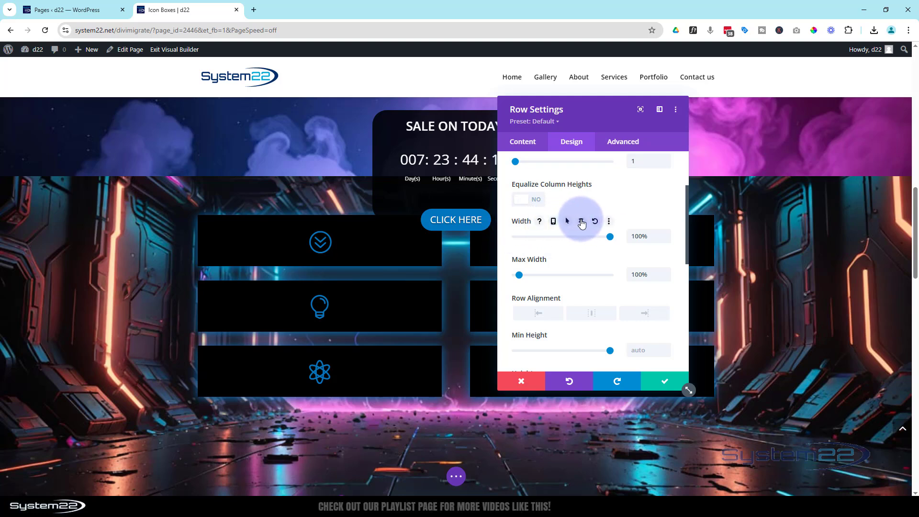
{"action": "left_click", "coordinate": [581, 222]}
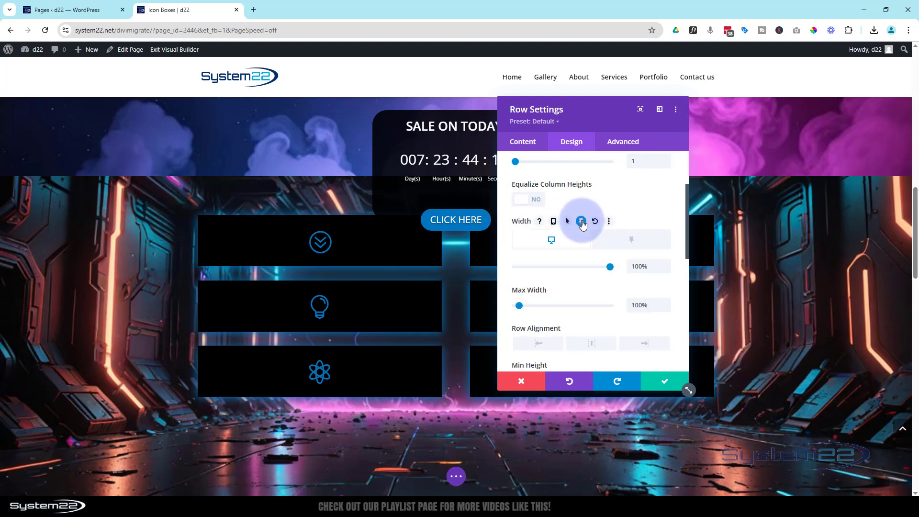
{"action": "left_click", "coordinate": [629, 239]}
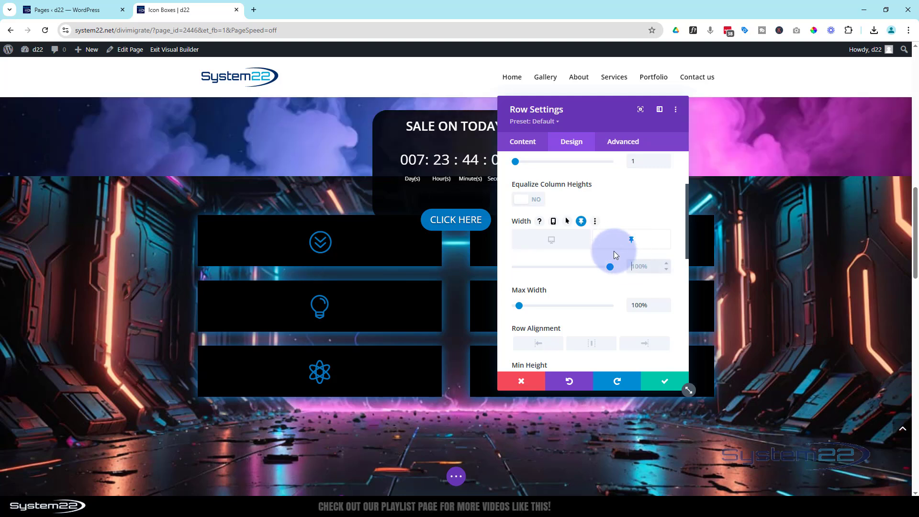
{"action": "type", "text": "350px"}
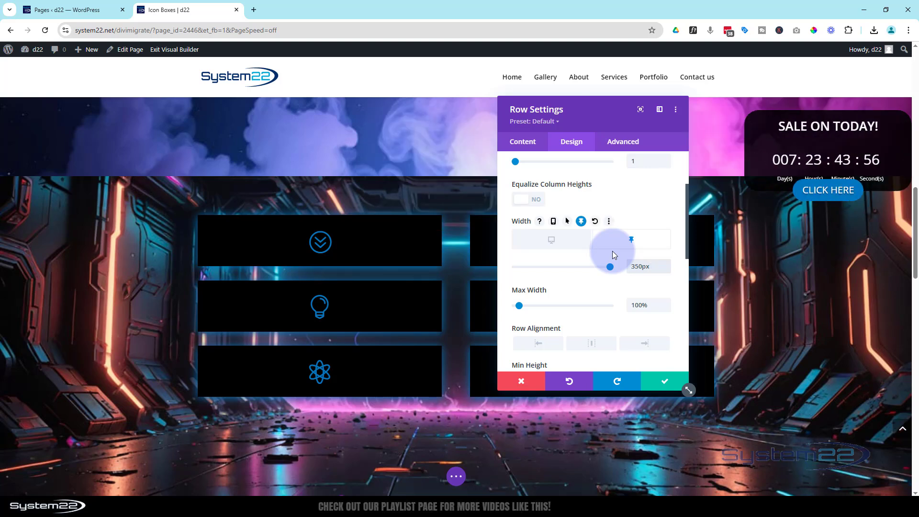
Enable sticky styling for the row's position and set its sticky position to Absolute
{"action": "left_click", "coordinate": [629, 146]}
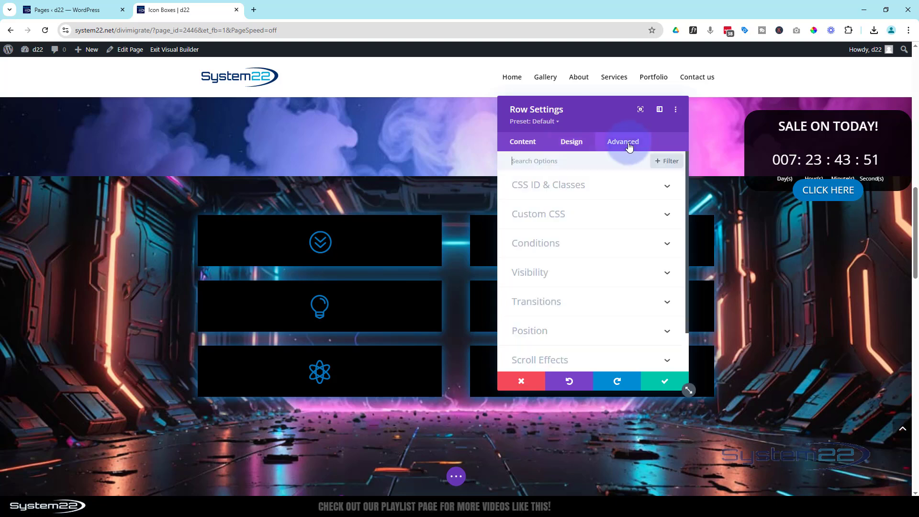
{"action": "left_click", "coordinate": [592, 331]}
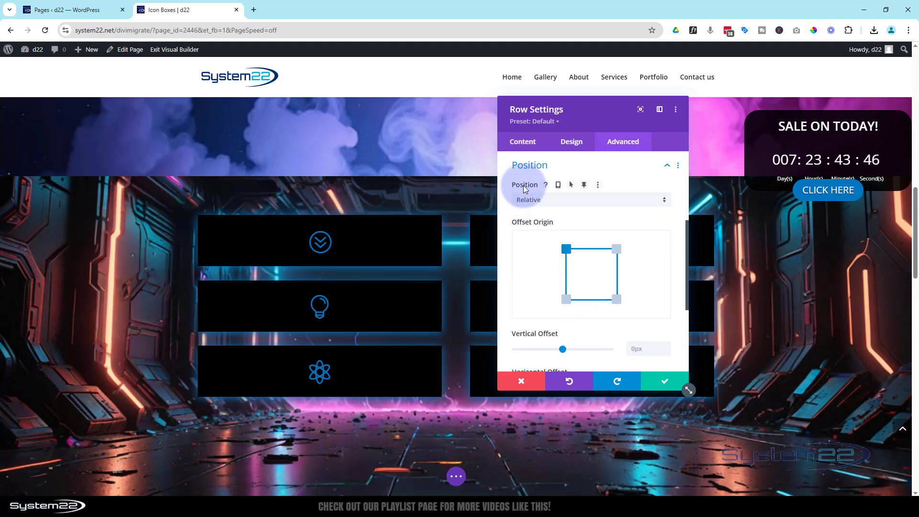
{"action": "left_click", "coordinate": [588, 186]}
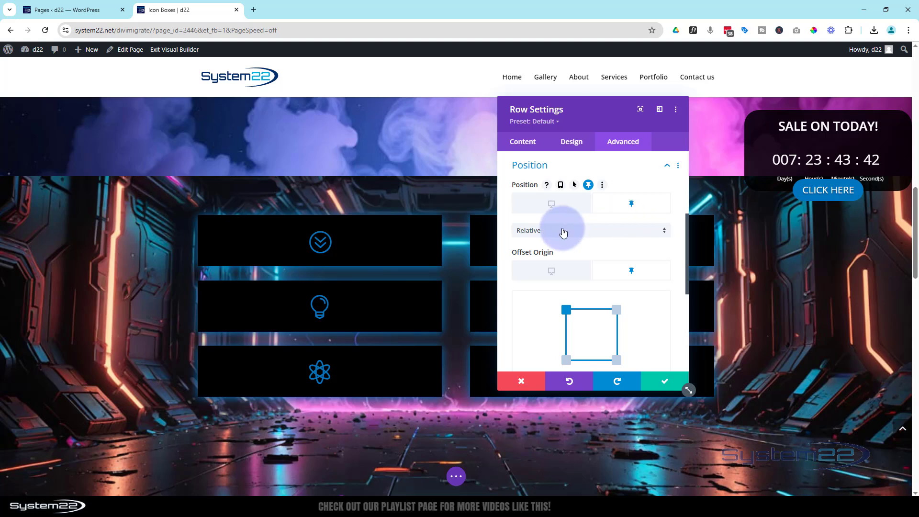
{"action": "left_click", "coordinate": [587, 233]}
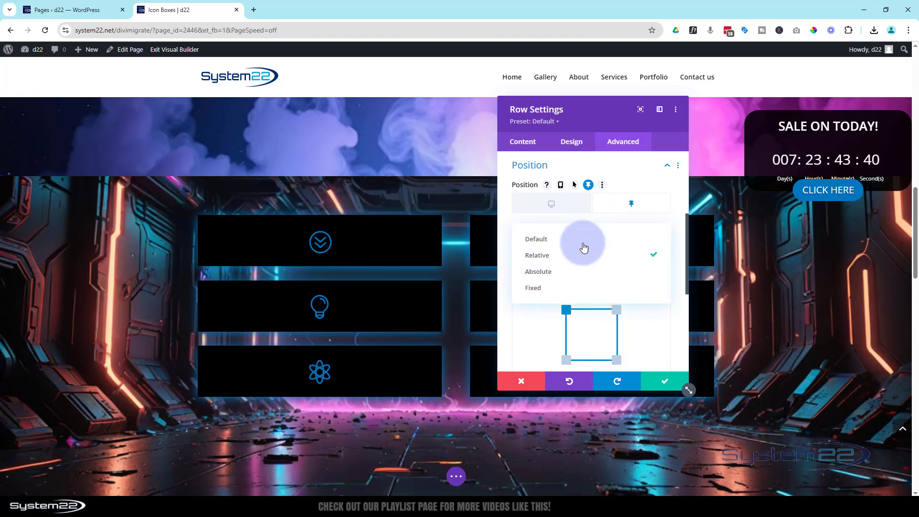
{"action": "left_click", "coordinate": [558, 272]}
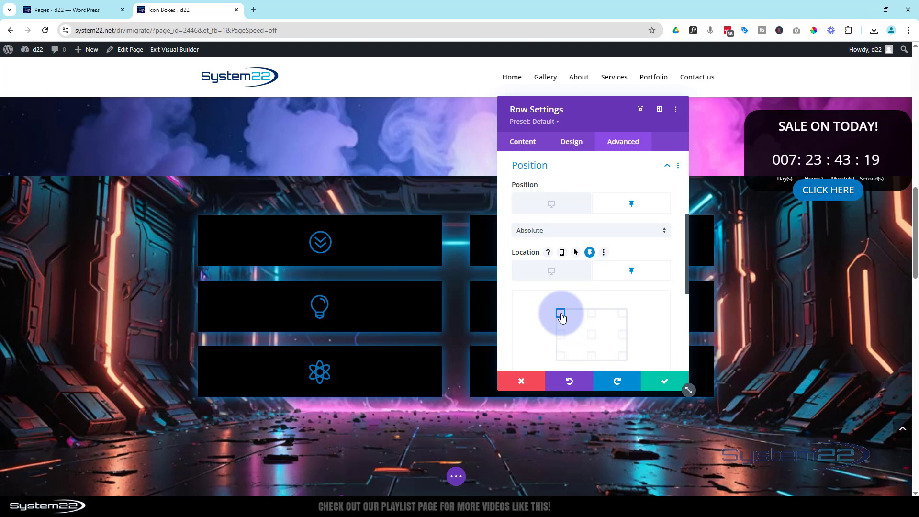
Set the countdown row's alignment to left and save the row's settings
{"action": "left_click", "coordinate": [571, 142]}
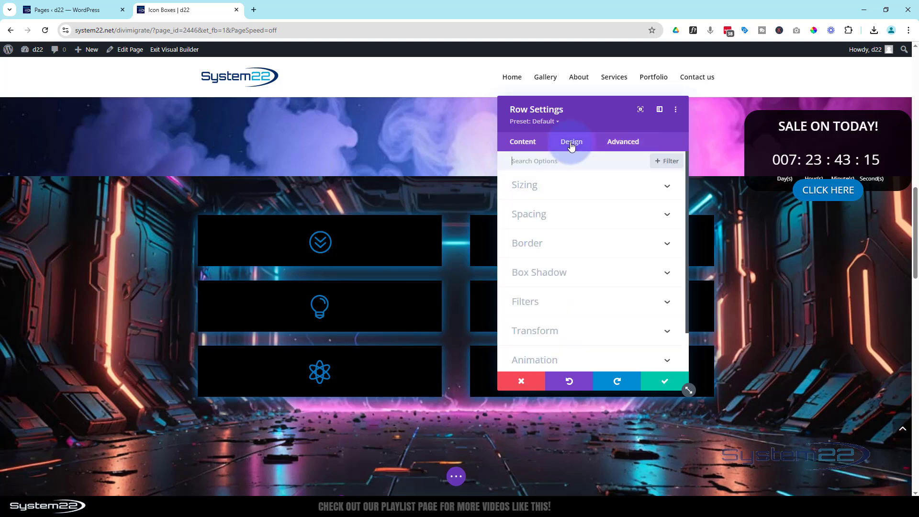
{"action": "left_click", "coordinate": [579, 194]}
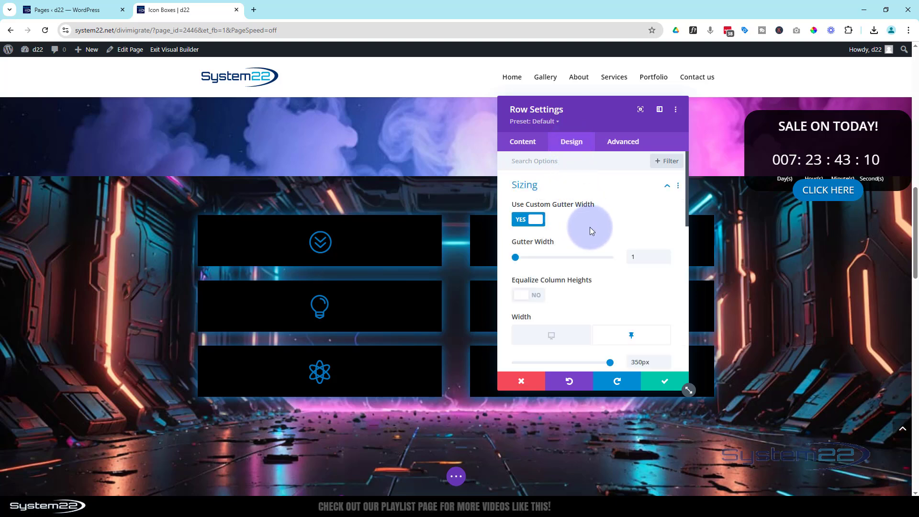
{"action": "scroll", "coordinate": [589, 226], "scroll_direction": "down", "scroll_amount": 3}
{"action": "scroll", "coordinate": [589, 225], "scroll_direction": "down", "scroll_amount": 1}
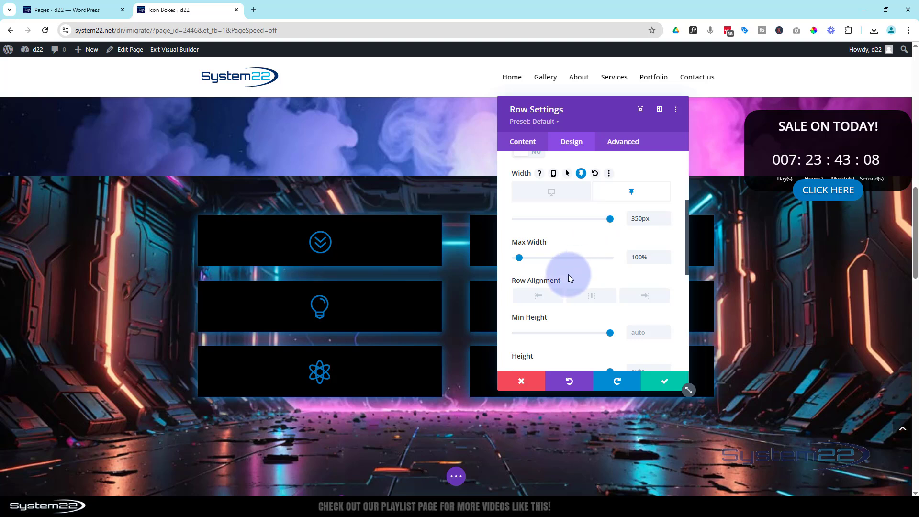
{"action": "left_click", "coordinate": [542, 297]}
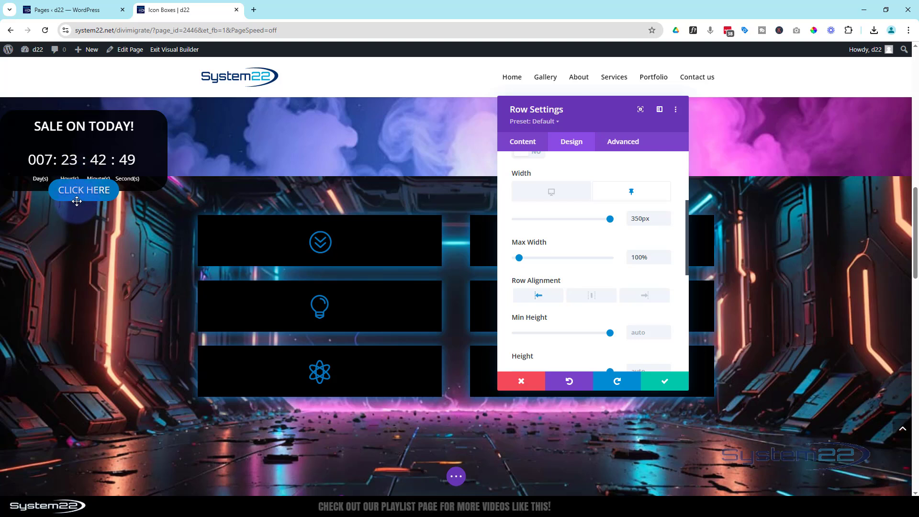
{"action": "left_click", "coordinate": [663, 382]}
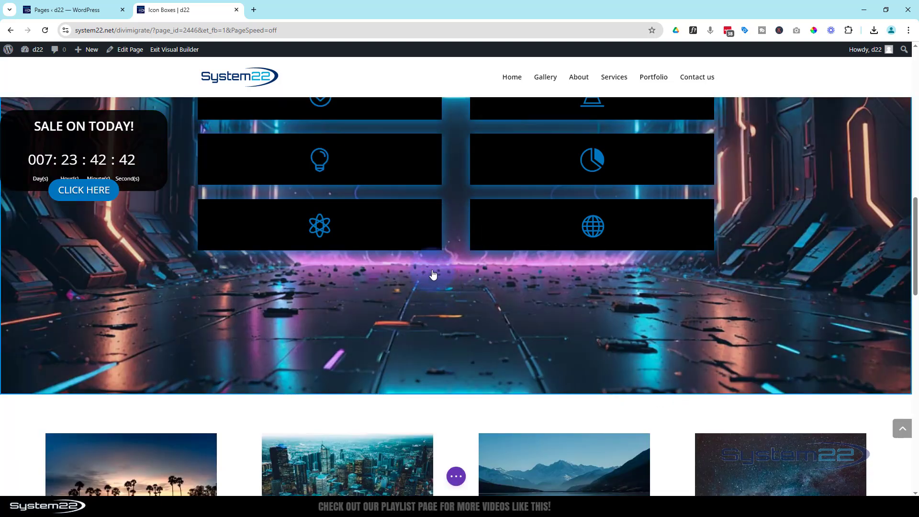
Enable sticky styling for the Click Here button's margin and set its sticky top margin to 0px
{"action": "scroll", "coordinate": [432, 273], "scroll_direction": "up", "scroll_amount": 4}
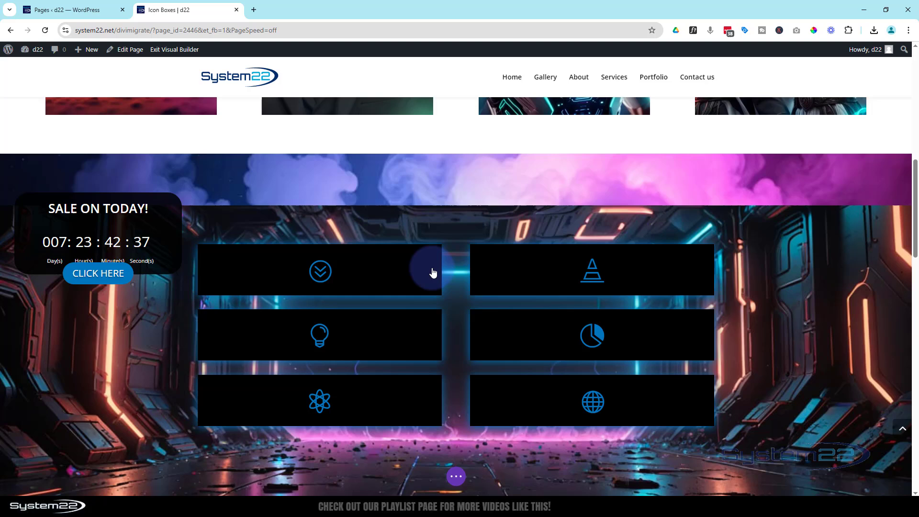
{"action": "scroll", "coordinate": [432, 272], "scroll_direction": "up", "scroll_amount": 3}
{"action": "scroll", "coordinate": [432, 270], "scroll_direction": "down", "scroll_amount": 2}
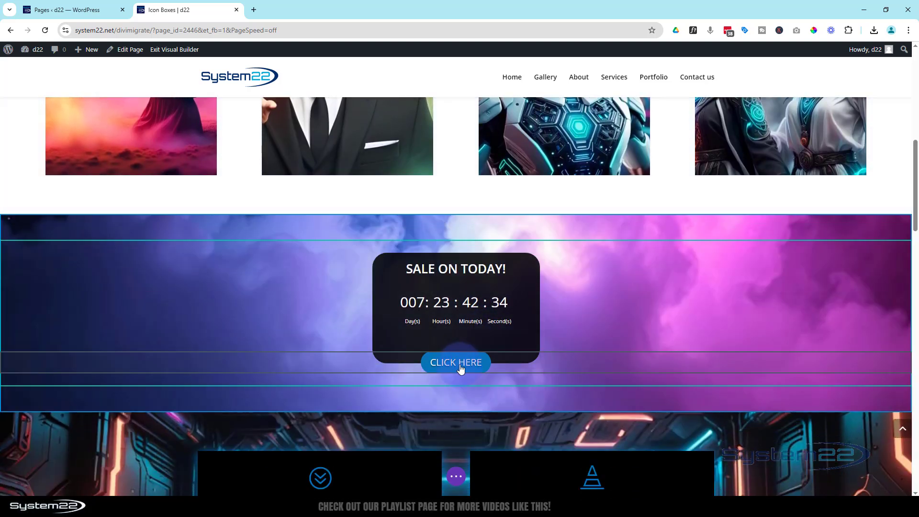
{"action": "left_click", "coordinate": [460, 369]}
{"action": "left_click", "coordinate": [568, 144]}
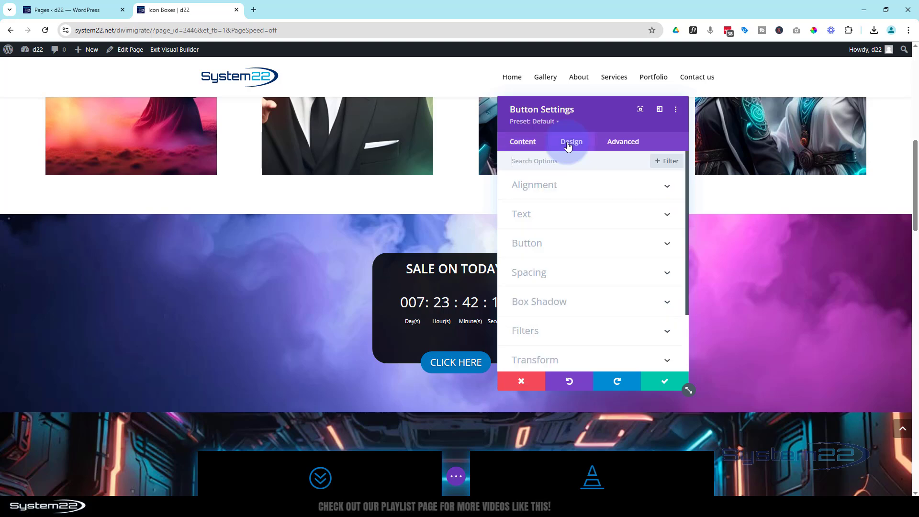
{"action": "left_click", "coordinate": [566, 274]}
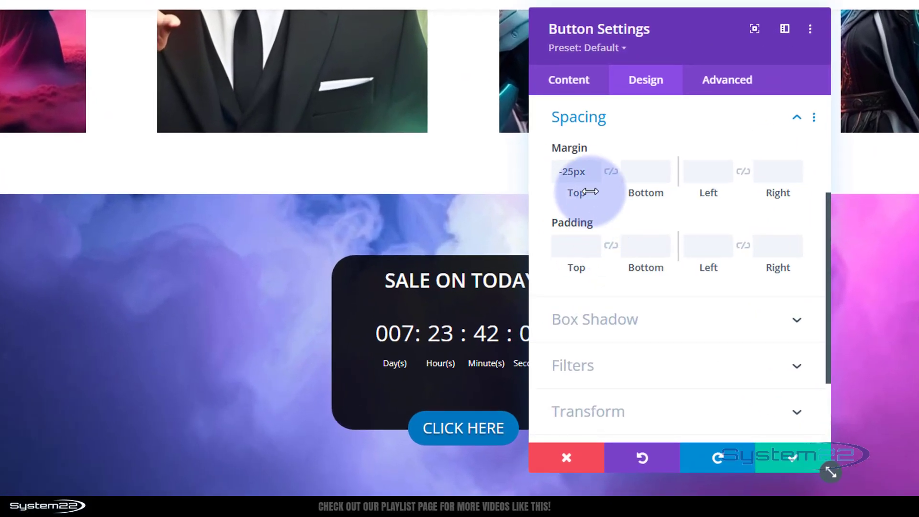
{"action": "mouse_move", "coordinate": [590, 183]}
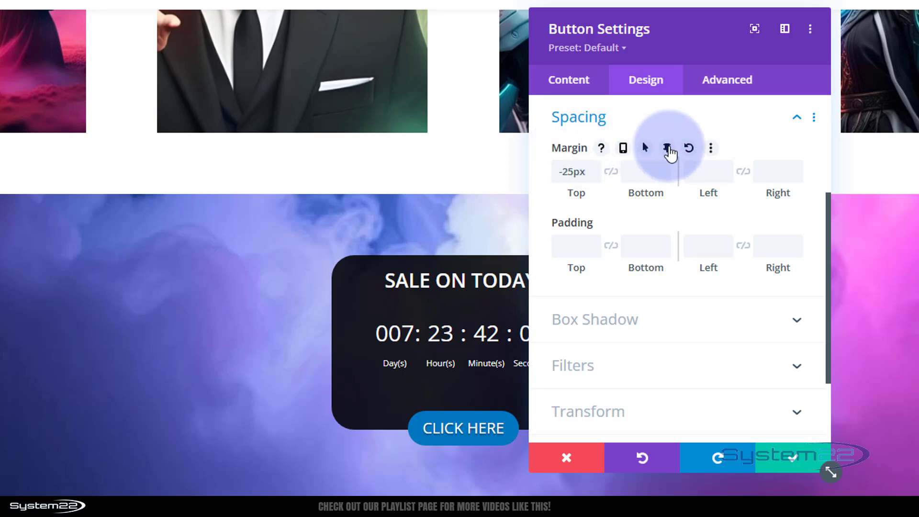
{"action": "left_click", "coordinate": [667, 148]}
{"action": "left_click", "coordinate": [744, 178]}
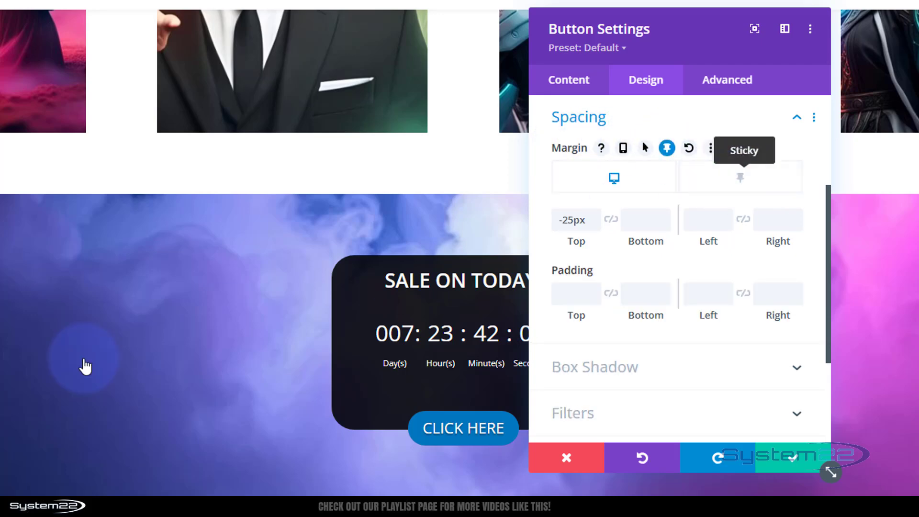
{"action": "scroll", "coordinate": [64, 364], "scroll_direction": "down", "scroll_amount": 3}
{"action": "scroll", "coordinate": [66, 368], "scroll_direction": "down", "scroll_amount": 4}
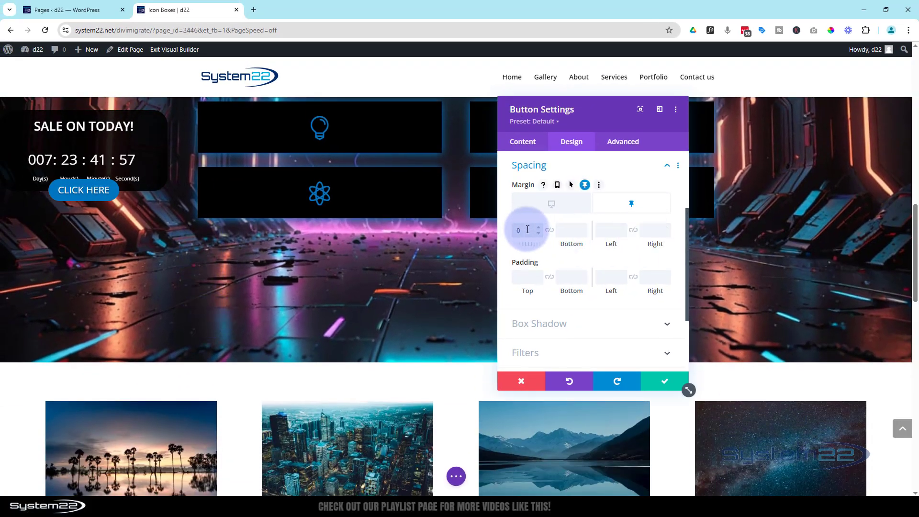
{"action": "left_click", "coordinate": [527, 229]}
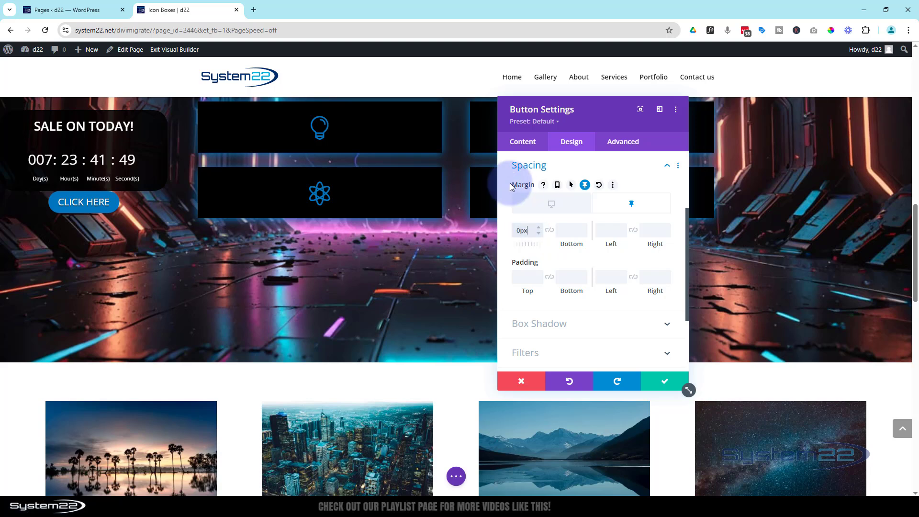
Save the button's settings and check how the countdown and button stick while the page scrolls
{"action": "scroll", "coordinate": [336, 271], "scroll_direction": "up", "scroll_amount": 3}
{"action": "scroll", "coordinate": [337, 271], "scroll_direction": "up", "scroll_amount": 5}
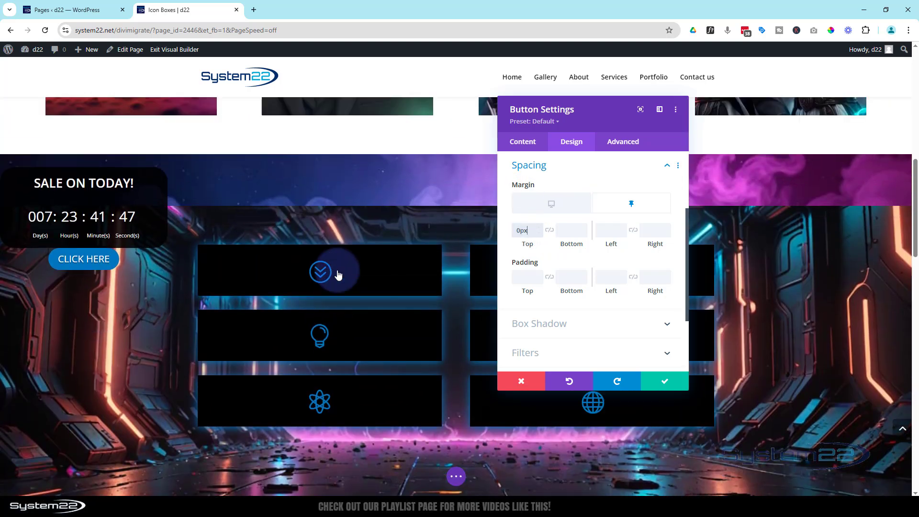
{"action": "scroll", "coordinate": [338, 273], "scroll_direction": "down", "scroll_amount": 2}
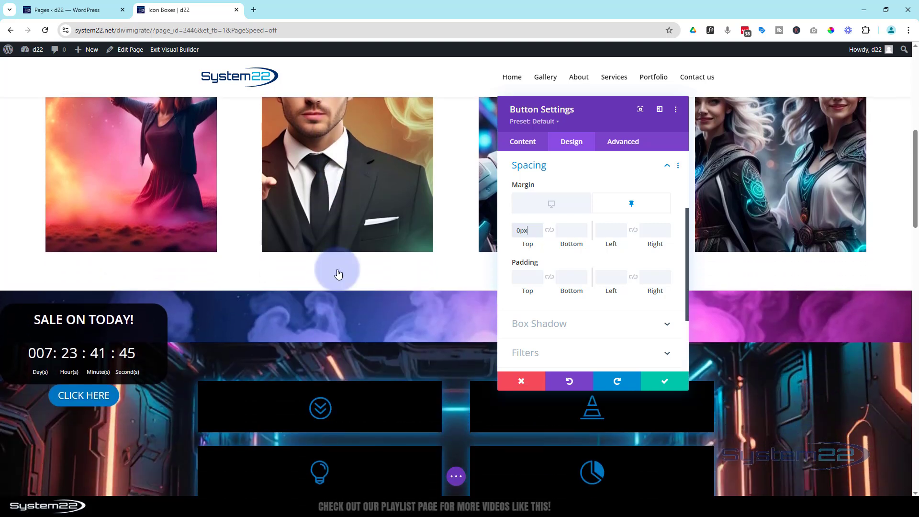
{"action": "scroll", "coordinate": [338, 273], "scroll_direction": "down", "scroll_amount": 3}
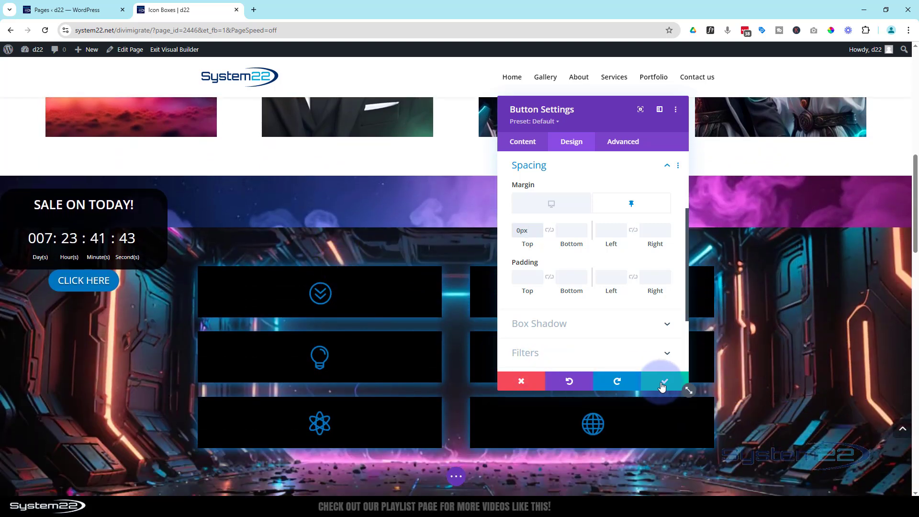
{"action": "left_click", "coordinate": [664, 383]}
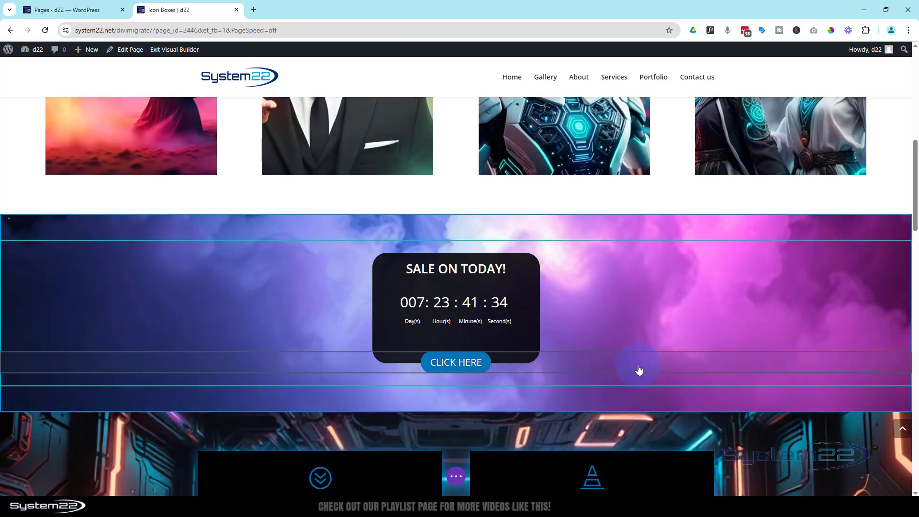
{"action": "scroll", "coordinate": [639, 369], "scroll_direction": "down", "scroll_amount": 6}
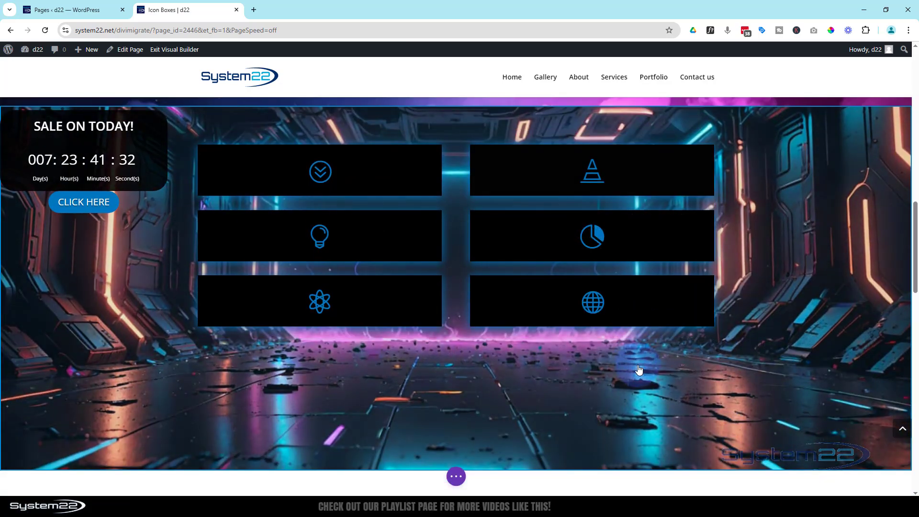
{"action": "scroll", "coordinate": [639, 370], "scroll_direction": "down", "scroll_amount": 9}
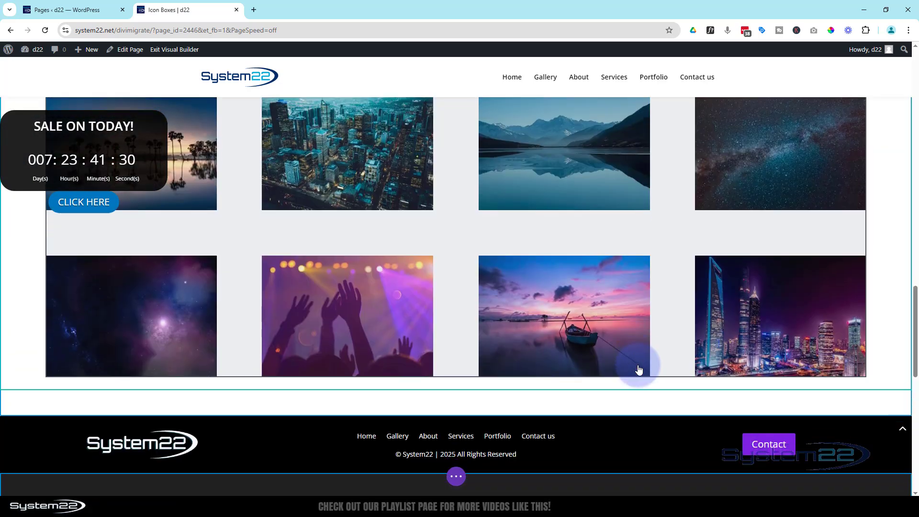
Save the page with its finished sticky countdown section and exit the Visual Builder to the live page
{"action": "scroll", "coordinate": [639, 370], "scroll_direction": "up", "scroll_amount": 8}
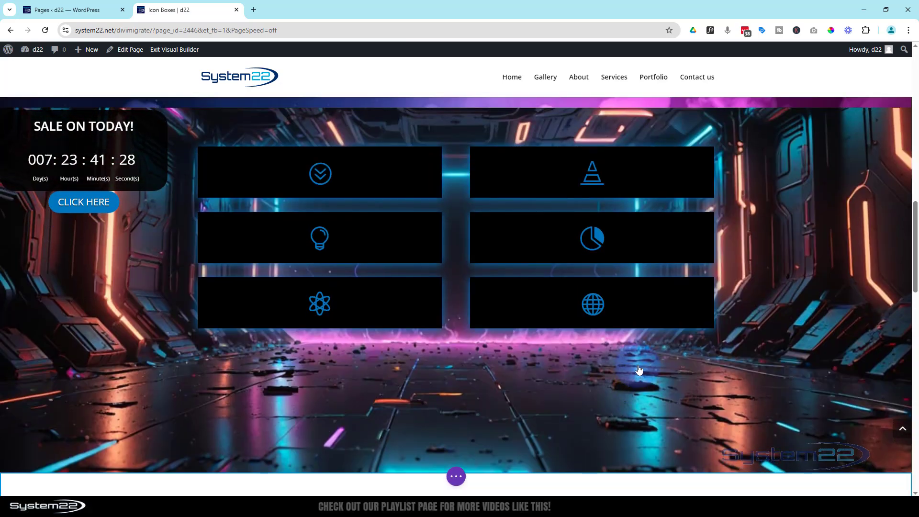
{"action": "scroll", "coordinate": [639, 369], "scroll_direction": "up", "scroll_amount": 5}
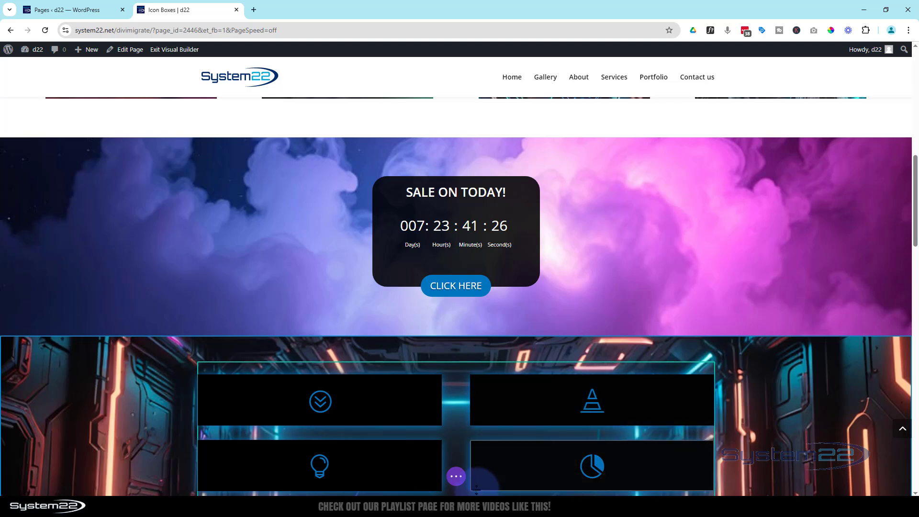
{"action": "left_click", "coordinate": [456, 476]}
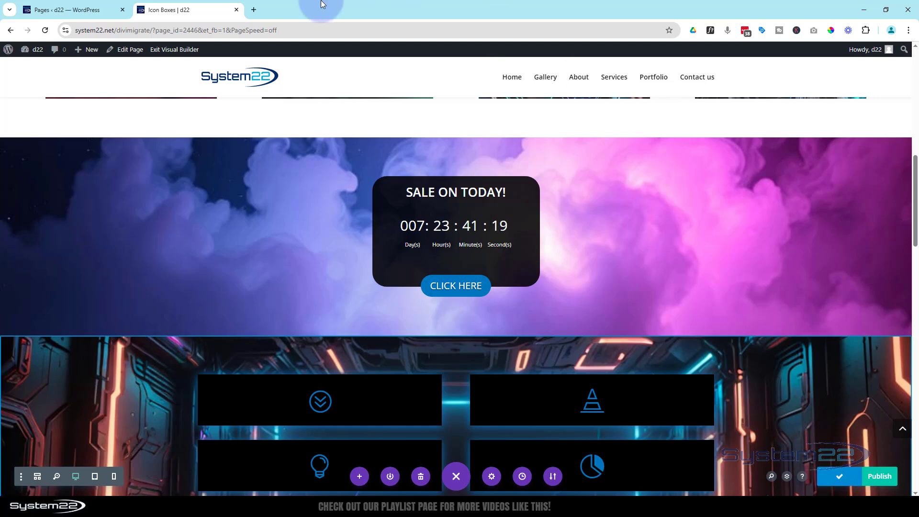
{"action": "left_click", "coordinate": [176, 50]}
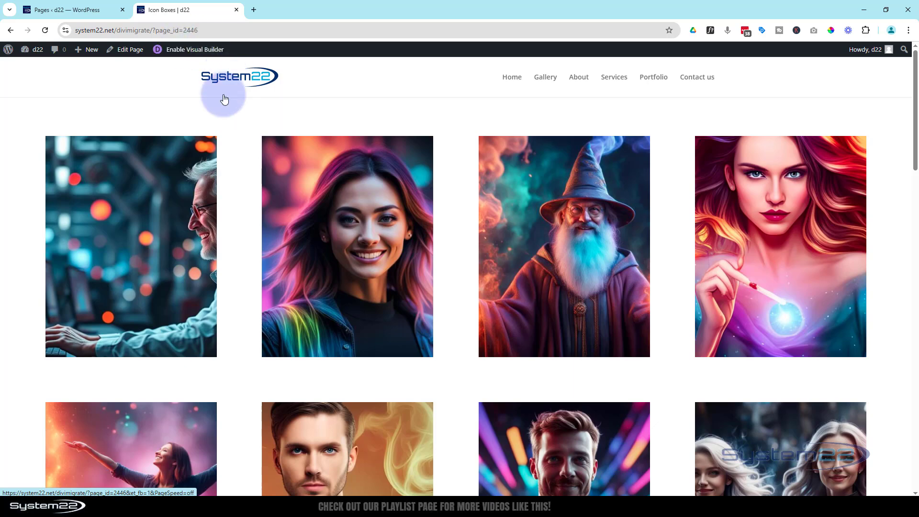
Check on the live page how the countdown and Click Here button shrink, stick to the left side and return to the centre during scrolling
{"action": "scroll", "coordinate": [34, 143], "scroll_direction": "down", "scroll_amount": 5}
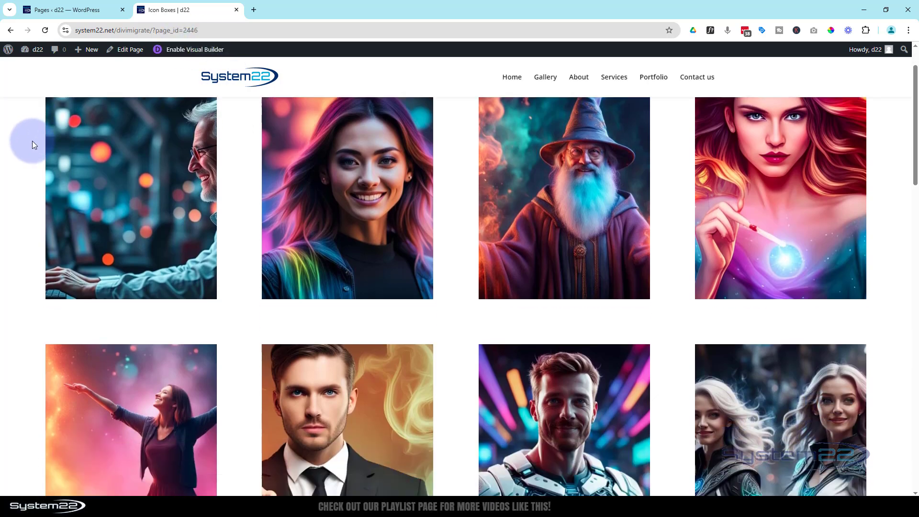
{"action": "scroll", "coordinate": [19, 270], "scroll_direction": "down", "scroll_amount": 6}
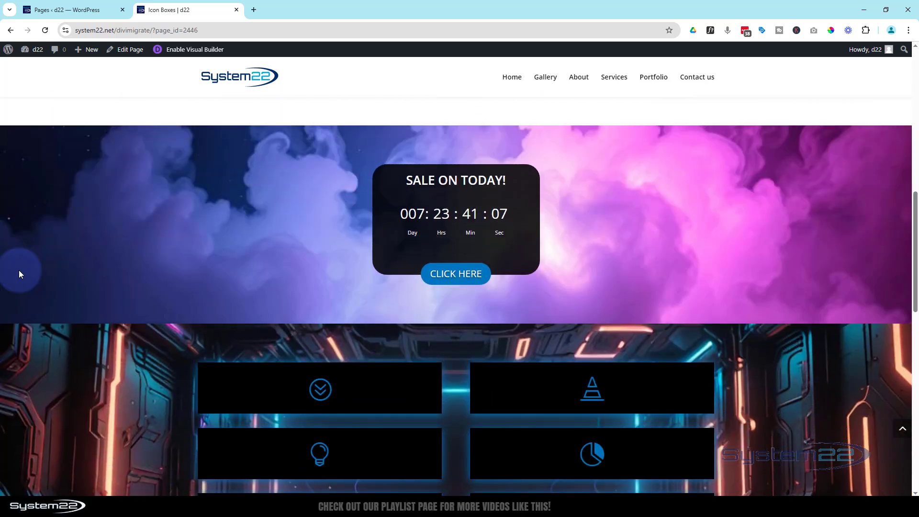
{"action": "scroll", "coordinate": [18, 270], "scroll_direction": "down", "scroll_amount": 3}
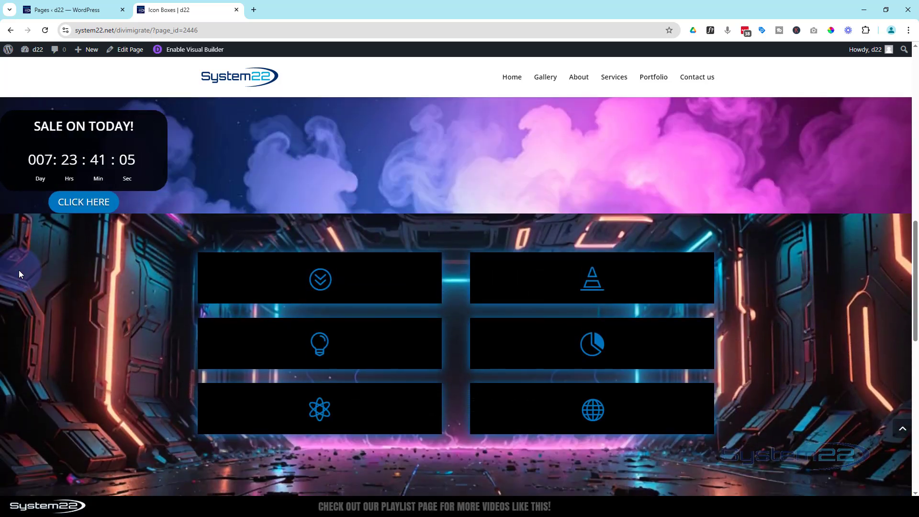
{"action": "scroll", "coordinate": [19, 274], "scroll_direction": "down", "scroll_amount": 2}
{"action": "scroll", "coordinate": [20, 269], "scroll_direction": "down", "scroll_amount": 8}
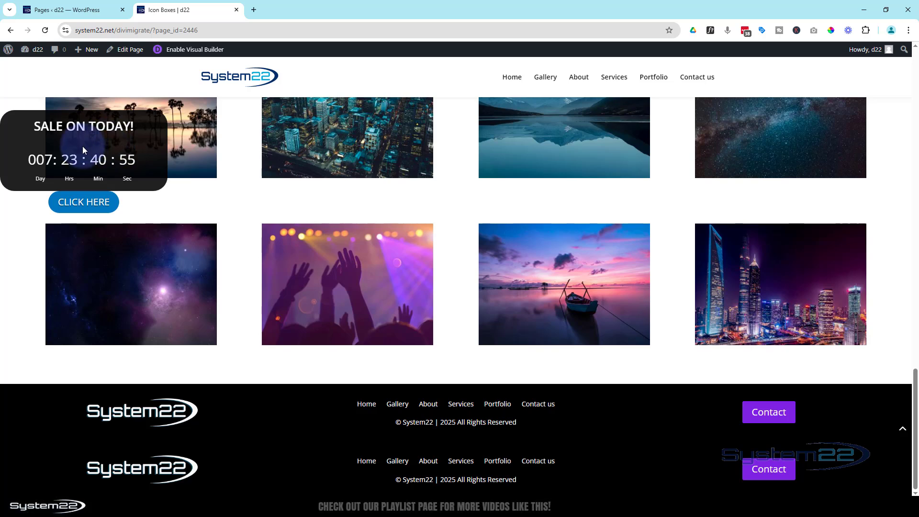
{"action": "scroll", "coordinate": [207, 276], "scroll_direction": "up", "scroll_amount": 5}
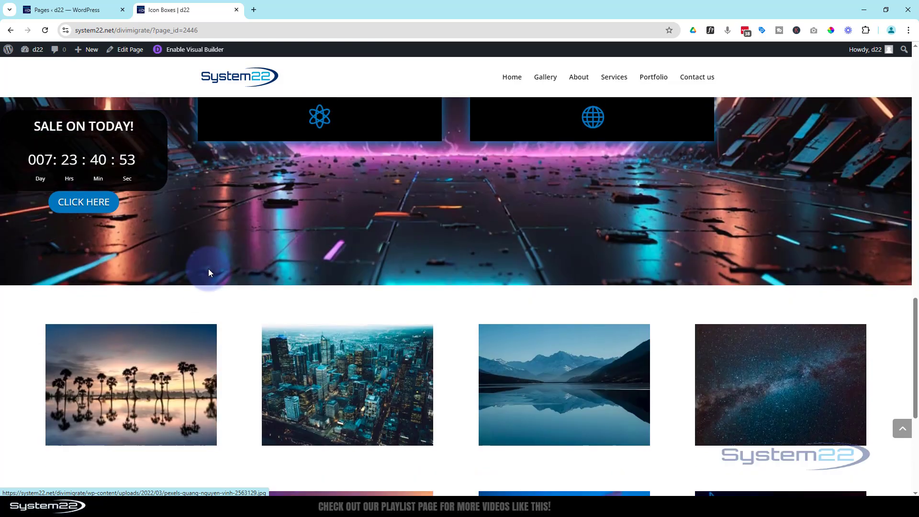
{"action": "scroll", "coordinate": [208, 269], "scroll_direction": "up", "scroll_amount": 7}
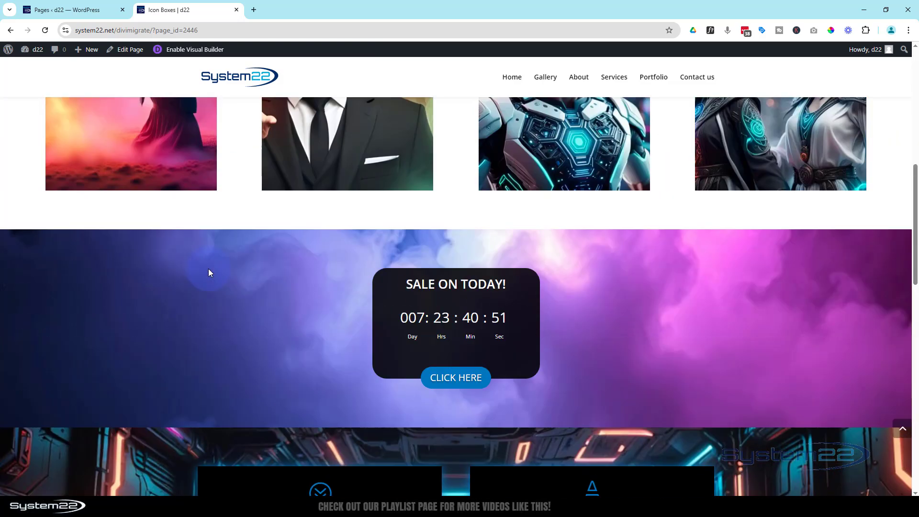
{"action": "scroll", "coordinate": [209, 271], "scroll_direction": "up", "scroll_amount": 6}
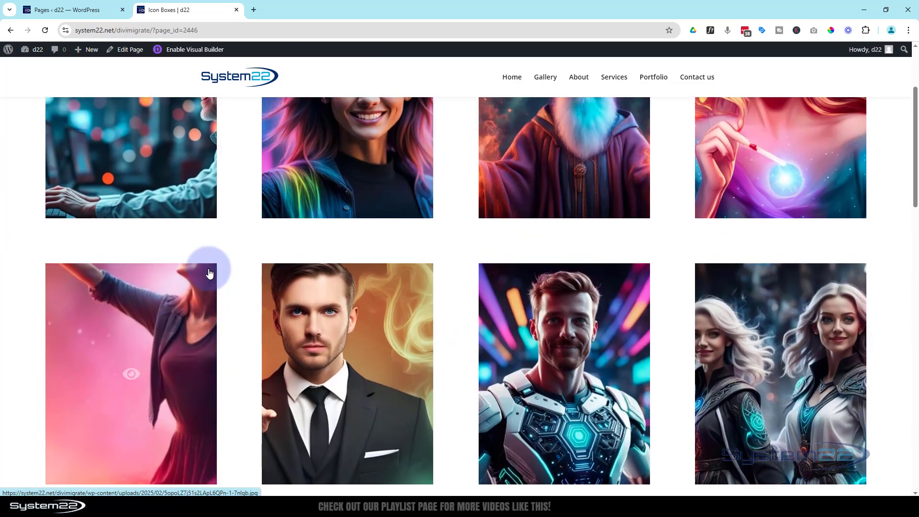
{"action": "scroll", "coordinate": [209, 273], "scroll_direction": "down", "scroll_amount": 10}
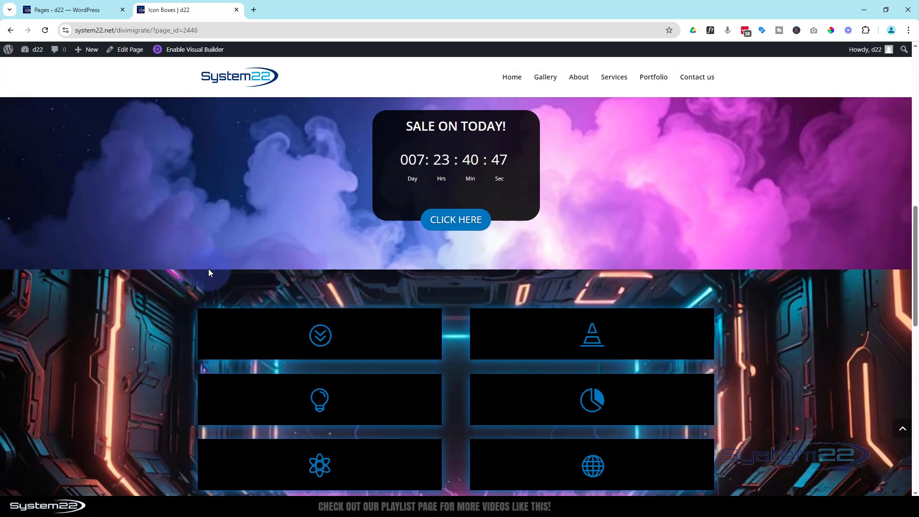
{"action": "scroll", "coordinate": [208, 272], "scroll_direction": "down", "scroll_amount": 6}
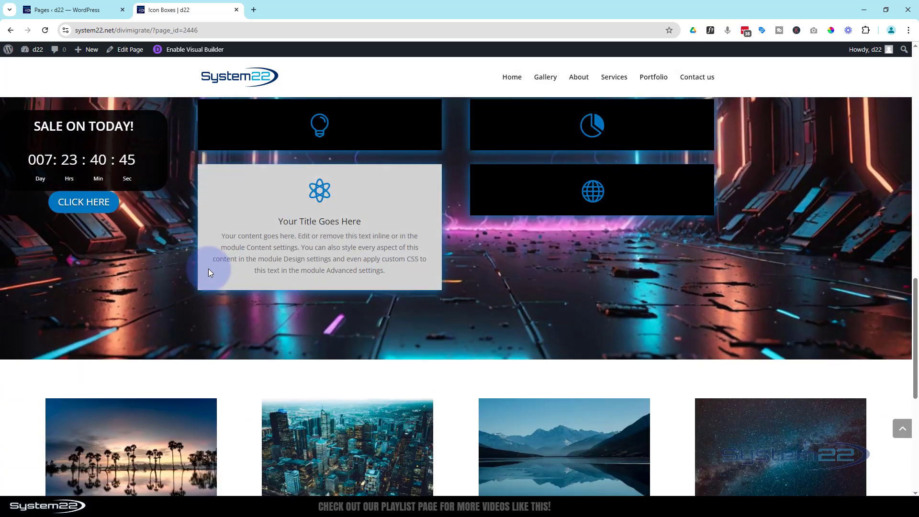
{"action": "scroll", "coordinate": [170, 282], "scroll_direction": "down", "scroll_amount": 7}
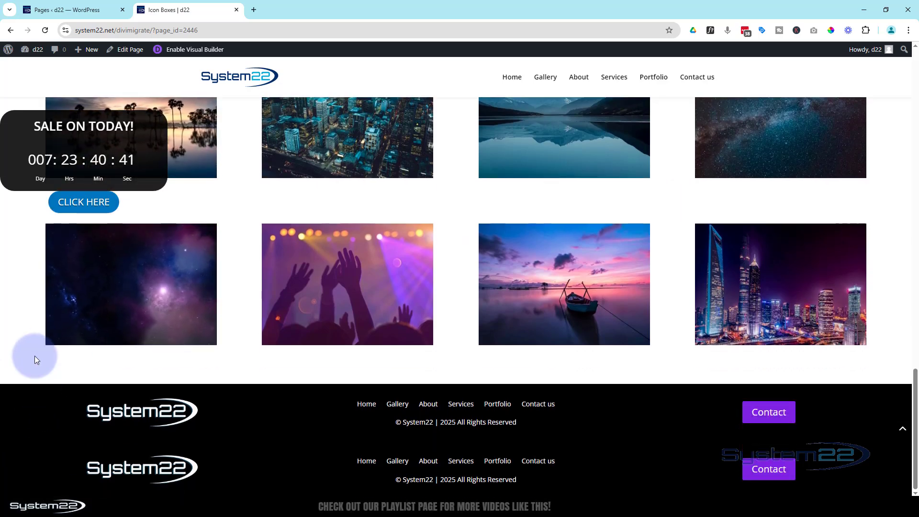
{"action": "scroll", "coordinate": [34, 355], "scroll_direction": "up", "scroll_amount": 9}
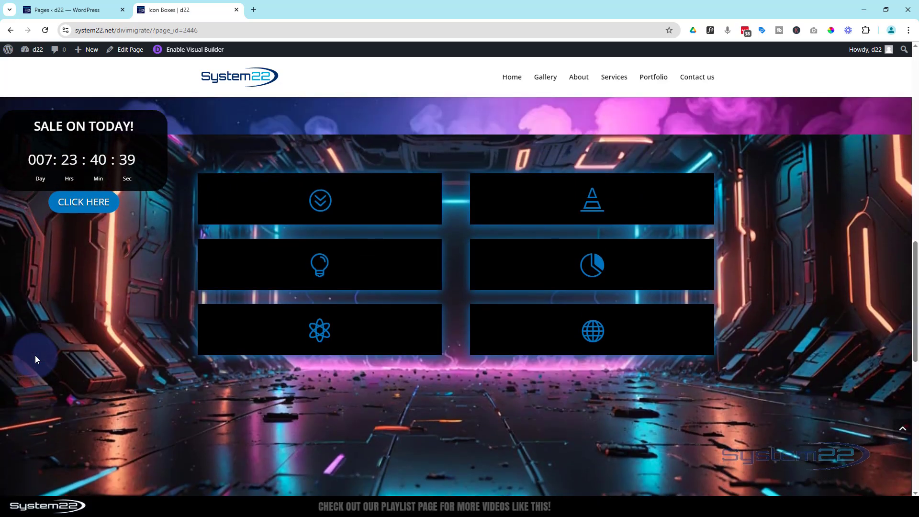
{"action": "scroll", "coordinate": [35, 355], "scroll_direction": "up", "scroll_amount": 9}
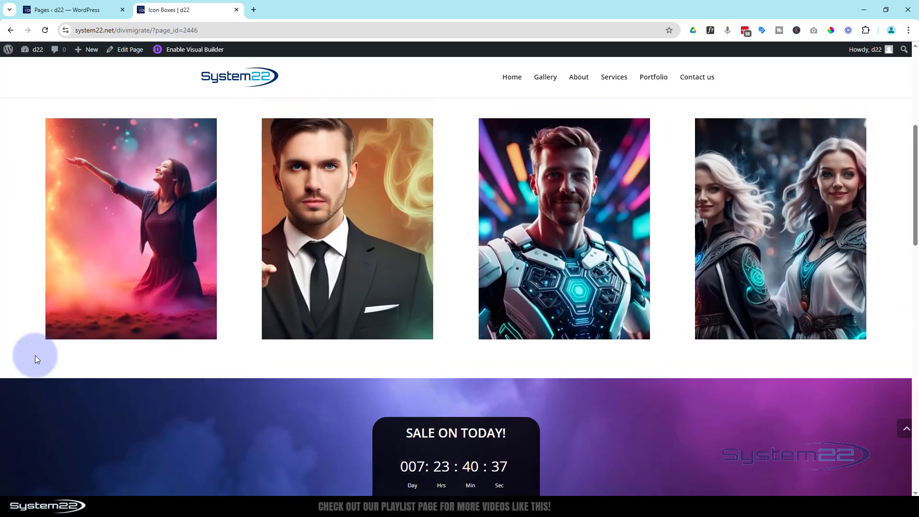
{"action": "scroll", "coordinate": [36, 356], "scroll_direction": "up", "scroll_amount": 2}
{"action": "scroll", "coordinate": [36, 355], "scroll_direction": "down", "scroll_amount": 4}
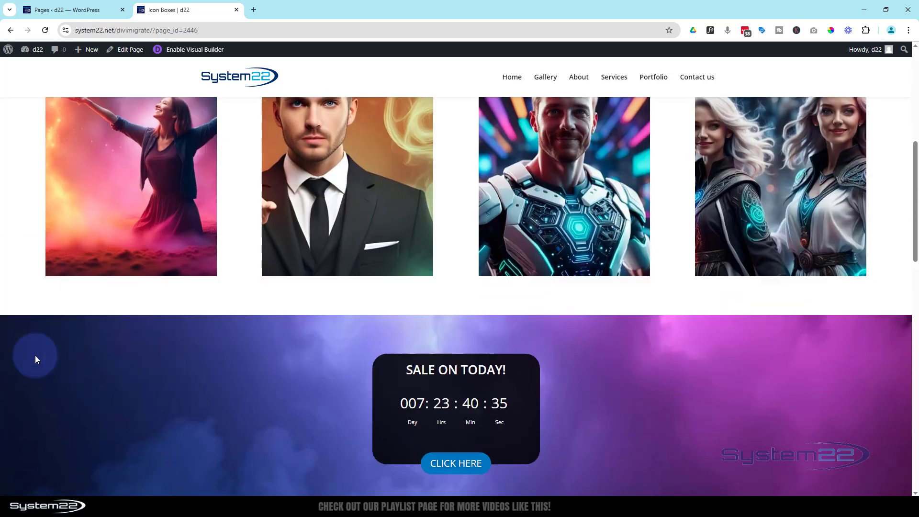
{"action": "scroll", "coordinate": [35, 357], "scroll_direction": "down", "scroll_amount": 5}
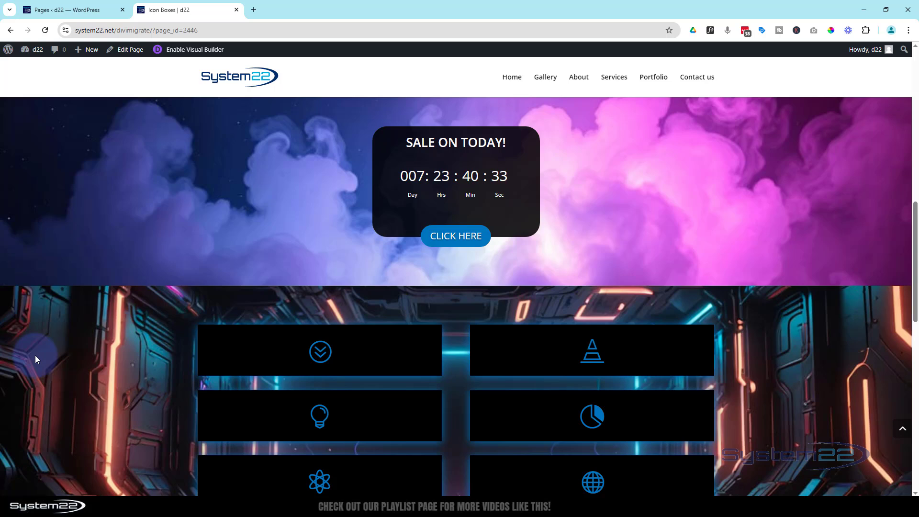
{"action": "scroll", "coordinate": [35, 356], "scroll_direction": "down", "scroll_amount": 2}
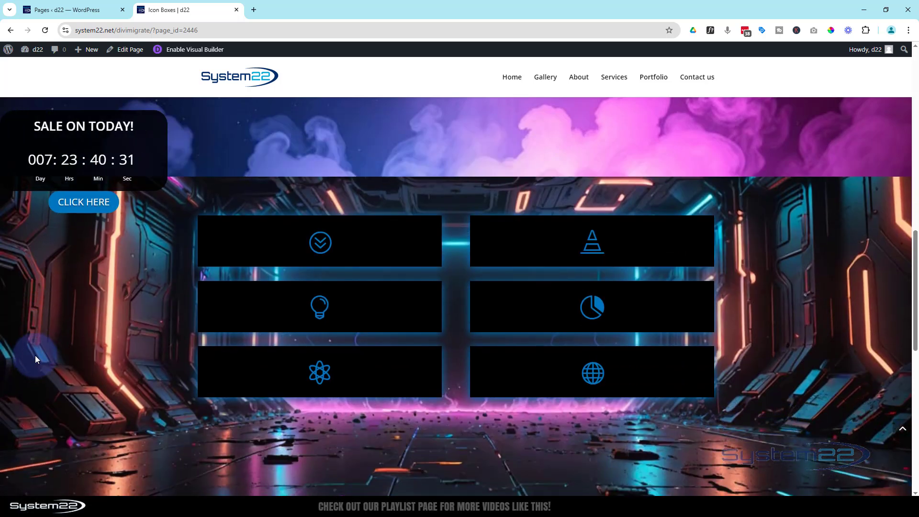
{"action": "scroll", "coordinate": [36, 355], "scroll_direction": "up", "scroll_amount": 6}
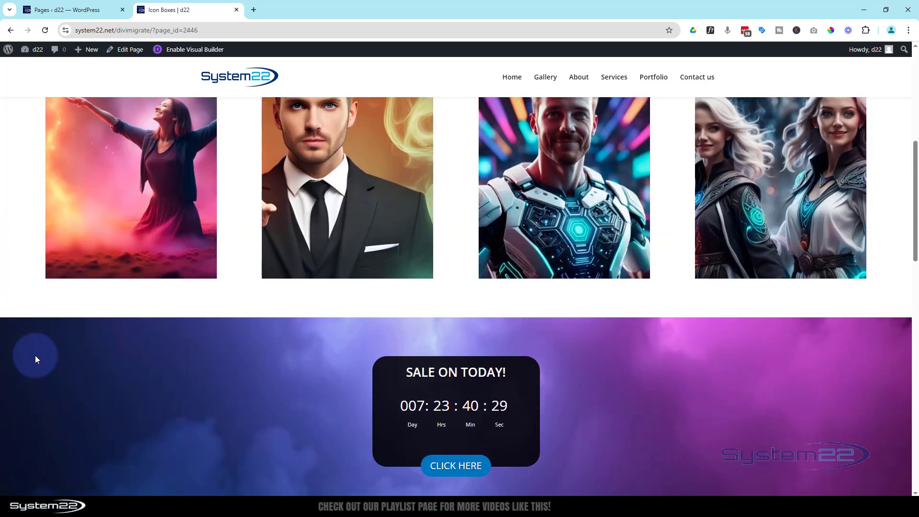
{"action": "scroll", "coordinate": [35, 359], "scroll_direction": "down", "scroll_amount": 1}
{"action": "scroll", "coordinate": [35, 356], "scroll_direction": "down", "scroll_amount": 5}
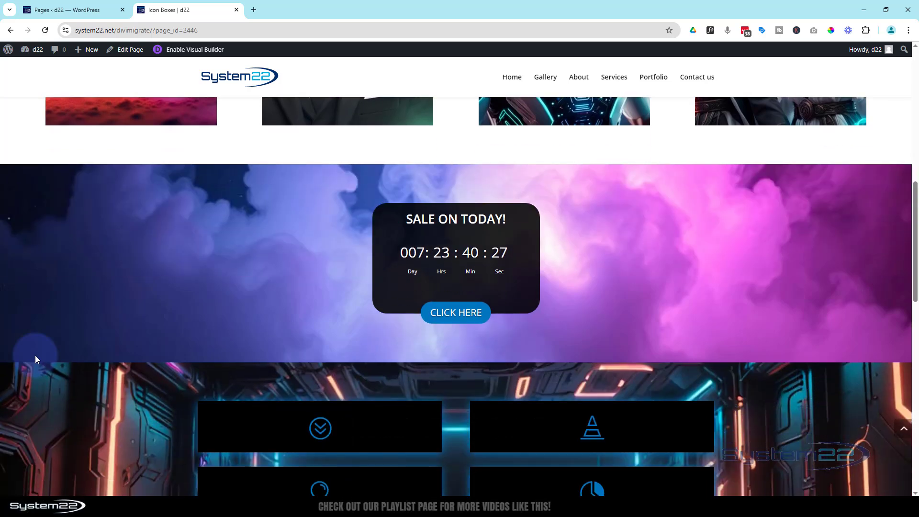
{"action": "scroll", "coordinate": [36, 356], "scroll_direction": "down", "scroll_amount": 6}
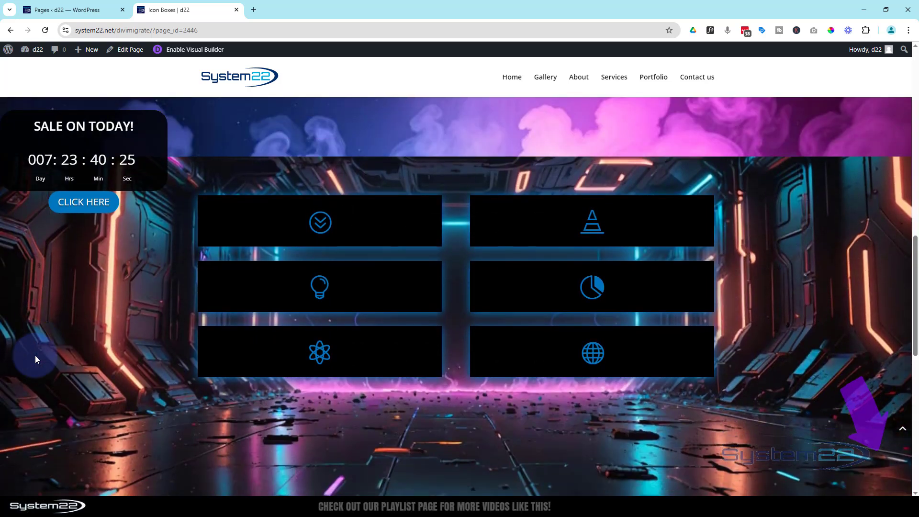
{"action": "scroll", "coordinate": [36, 359], "scroll_direction": "down", "scroll_amount": 2}
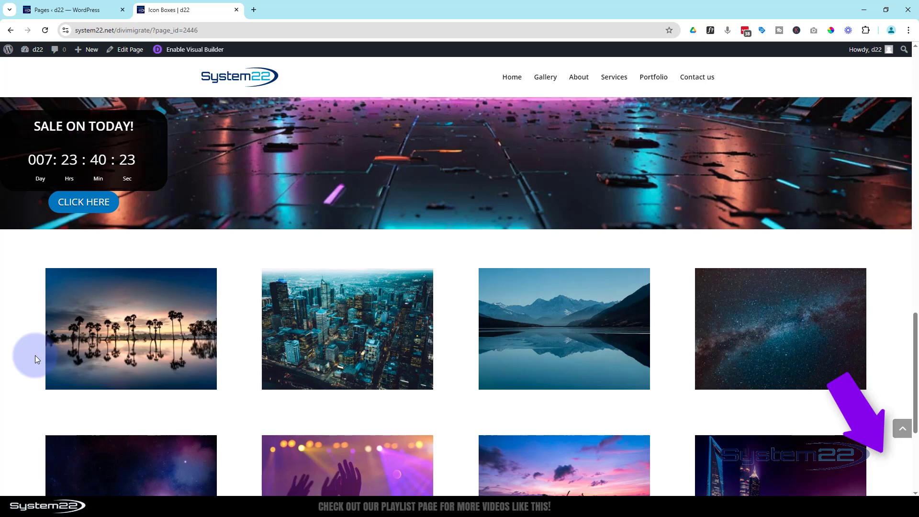
{"action": "scroll", "coordinate": [35, 358], "scroll_direction": "down", "scroll_amount": 4}
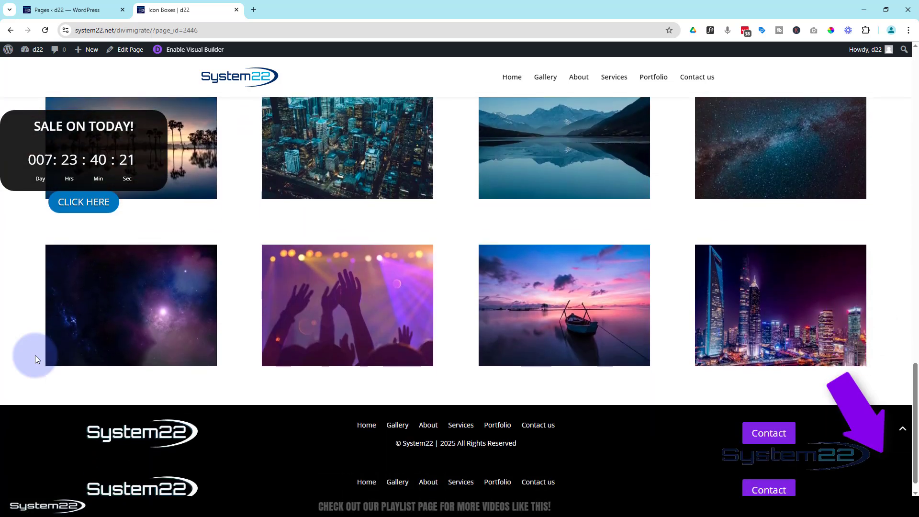
{"action": "scroll", "coordinate": [36, 355], "scroll_direction": "up", "scroll_amount": 8}
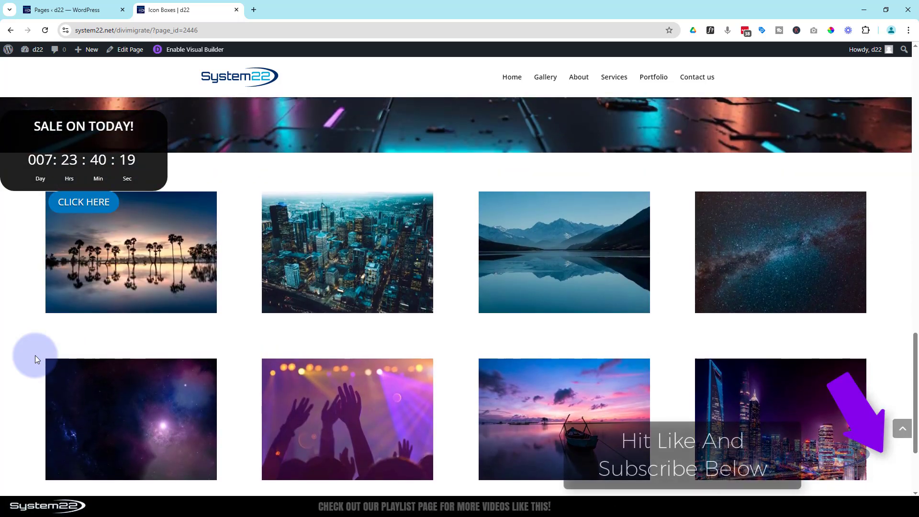
{"action": "scroll", "coordinate": [35, 355], "scroll_direction": "up", "scroll_amount": 7}
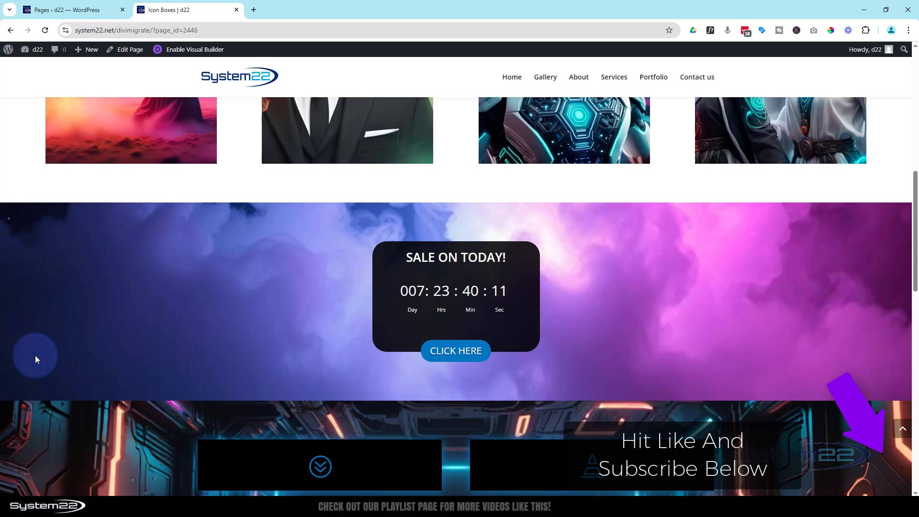
{"action": "scroll", "coordinate": [35, 355], "scroll_direction": "down", "scroll_amount": 5}
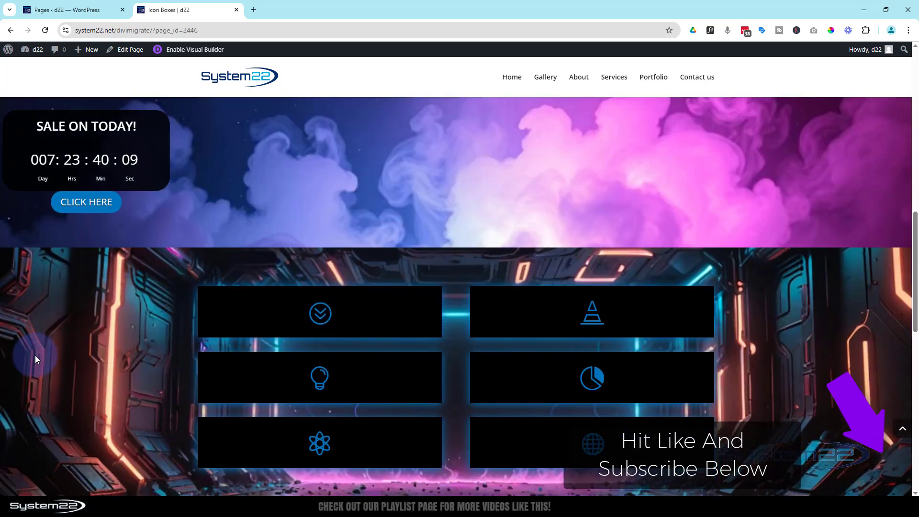
{"action": "scroll", "coordinate": [36, 355], "scroll_direction": "down", "scroll_amount": 3}
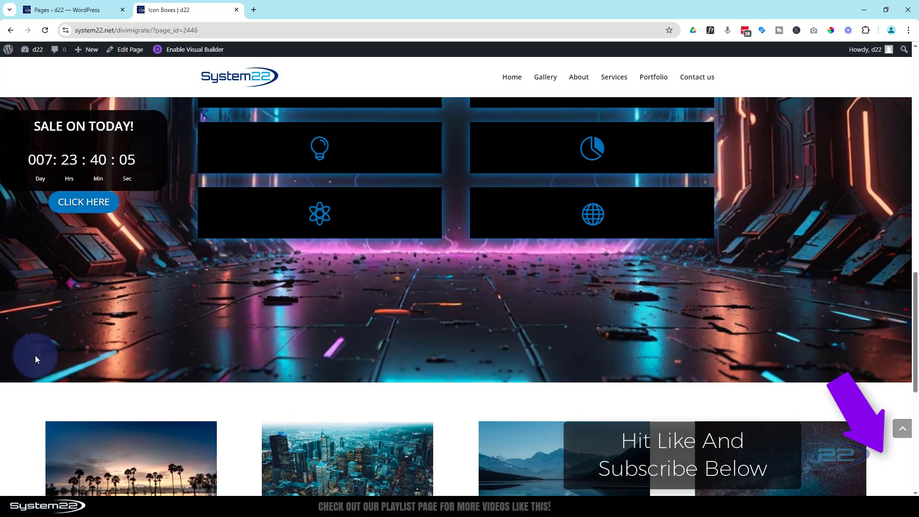
{"action": "scroll", "coordinate": [36, 355], "scroll_direction": "up", "scroll_amount": 5}
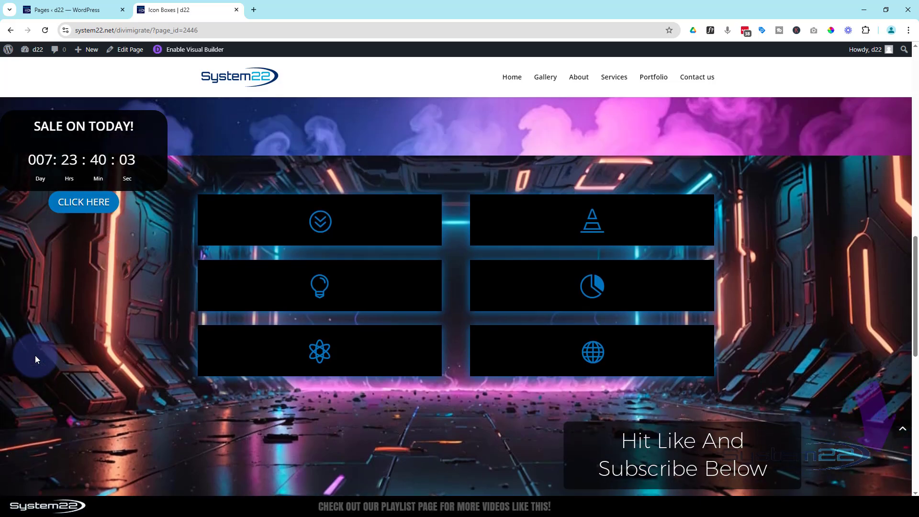
{"action": "scroll", "coordinate": [36, 355], "scroll_direction": "up", "scroll_amount": 7}
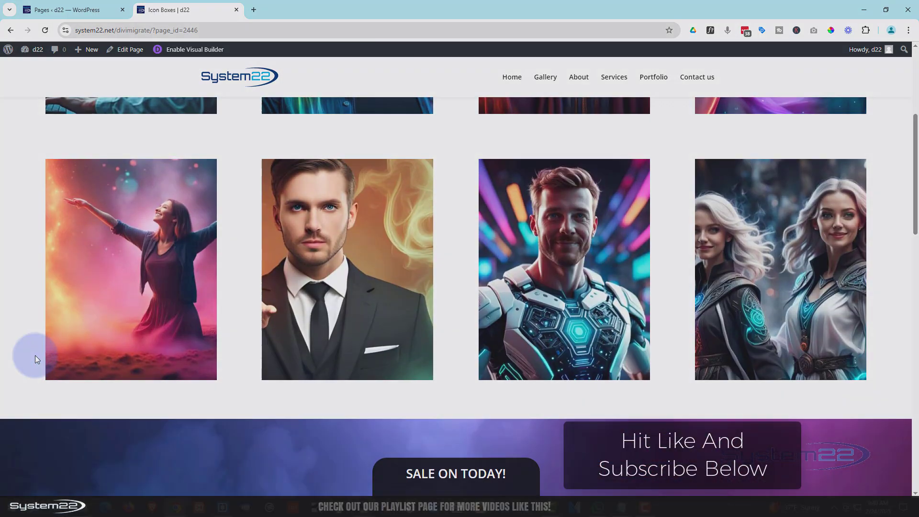